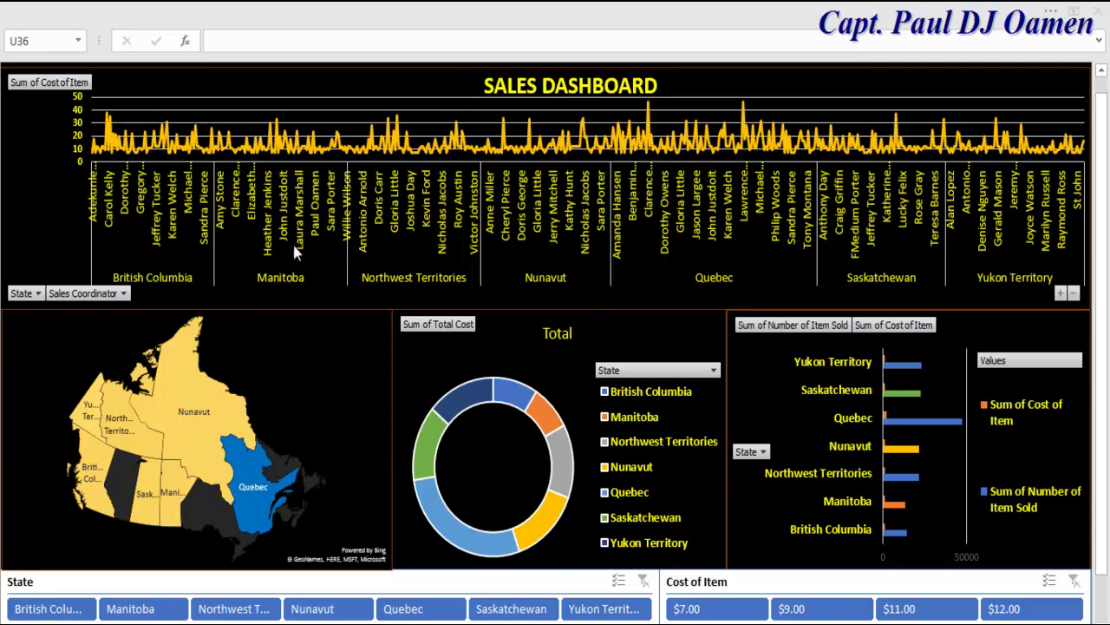
Collapse the dashboard's line chart to state level and expand it back to the sales coordinators.
mouse_move(677, 142)
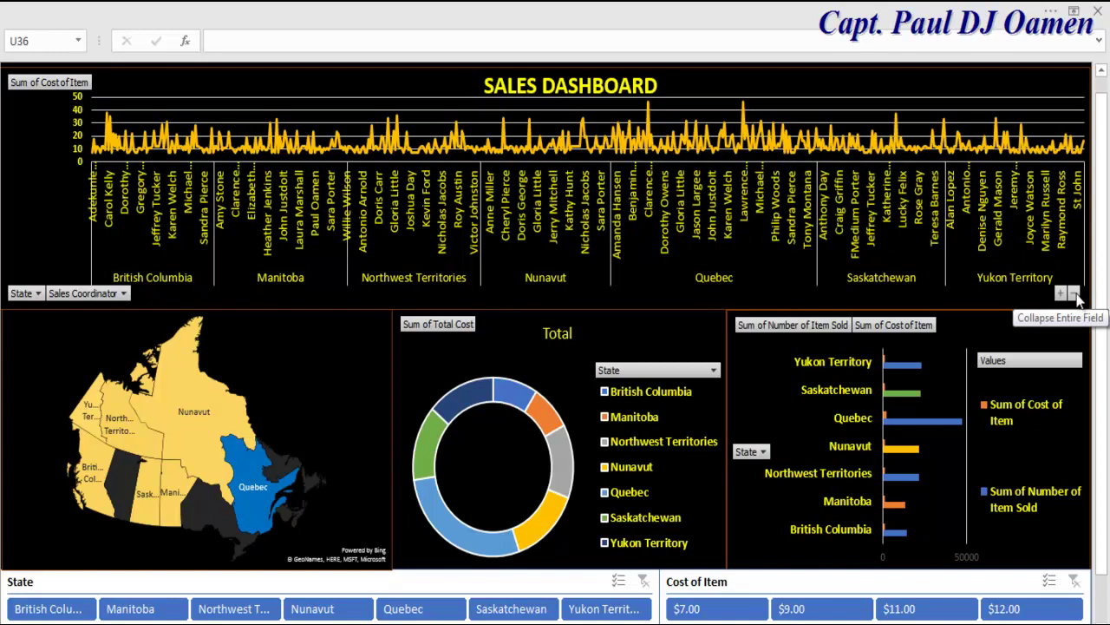
click(1076, 295)
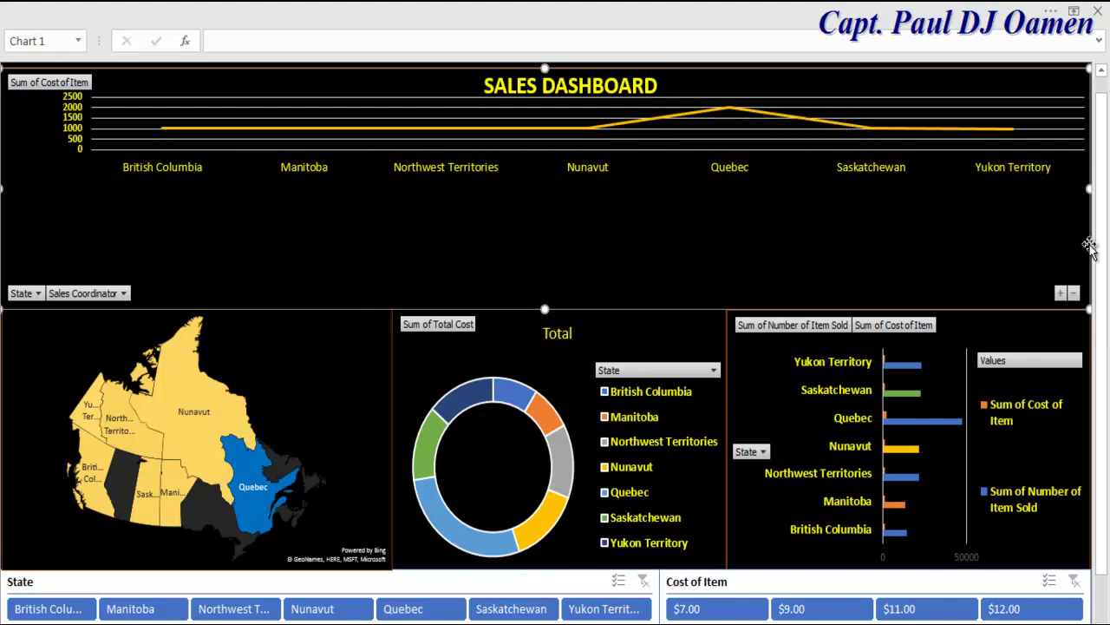
click(1059, 294)
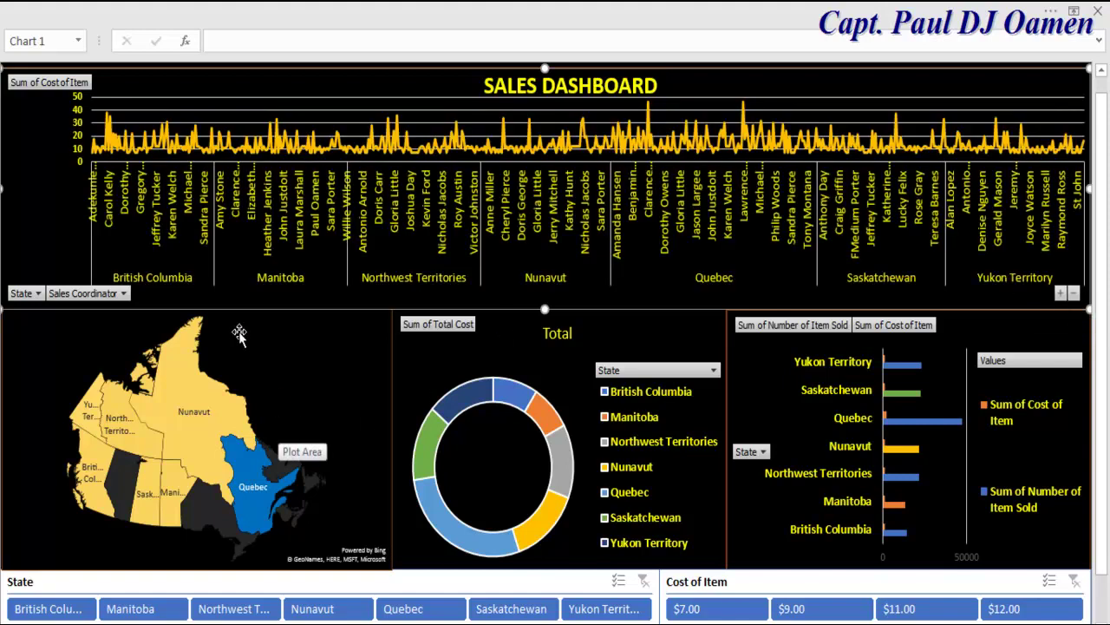
Examine the Canada map, the Total doughnut chart and the bar chart on the dashboard.
mouse_move(179, 415)
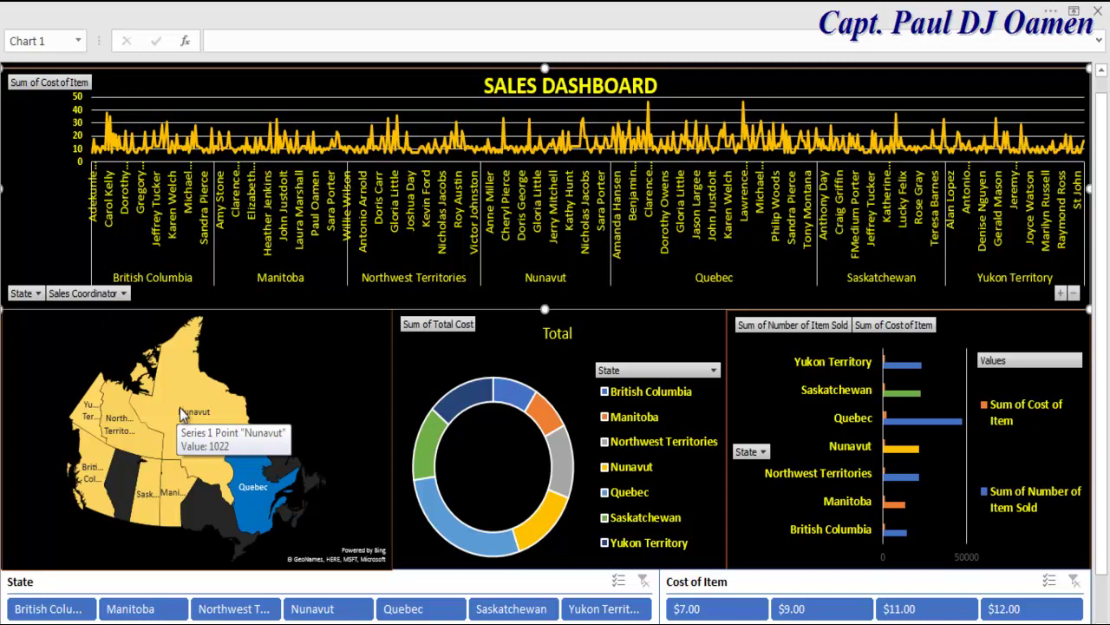
click(180, 409)
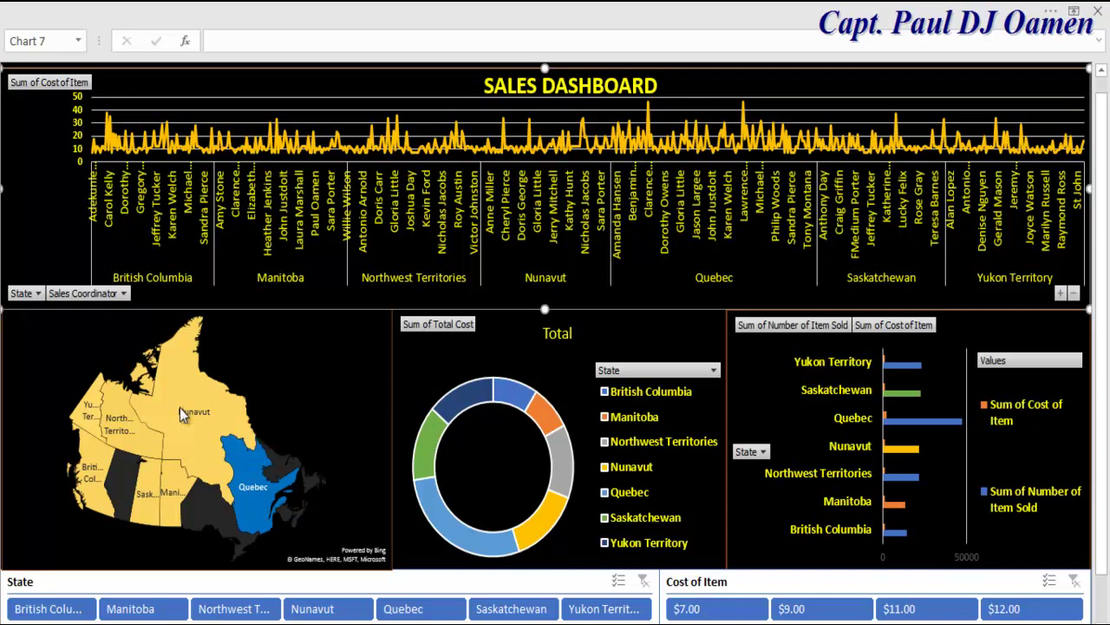
click(538, 450)
click(579, 358)
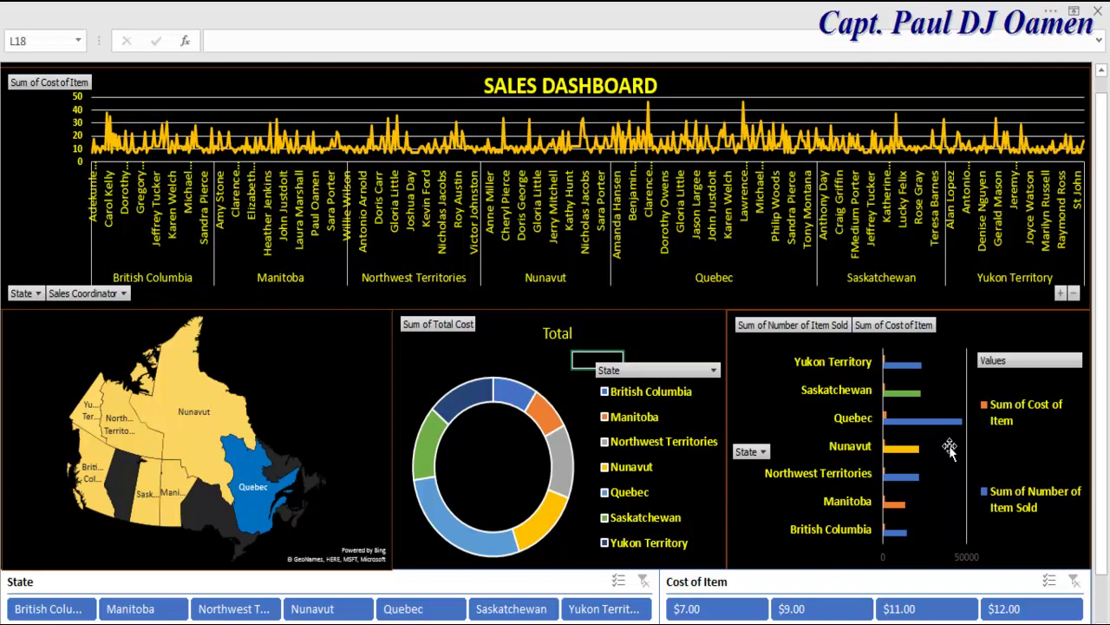
click(840, 377)
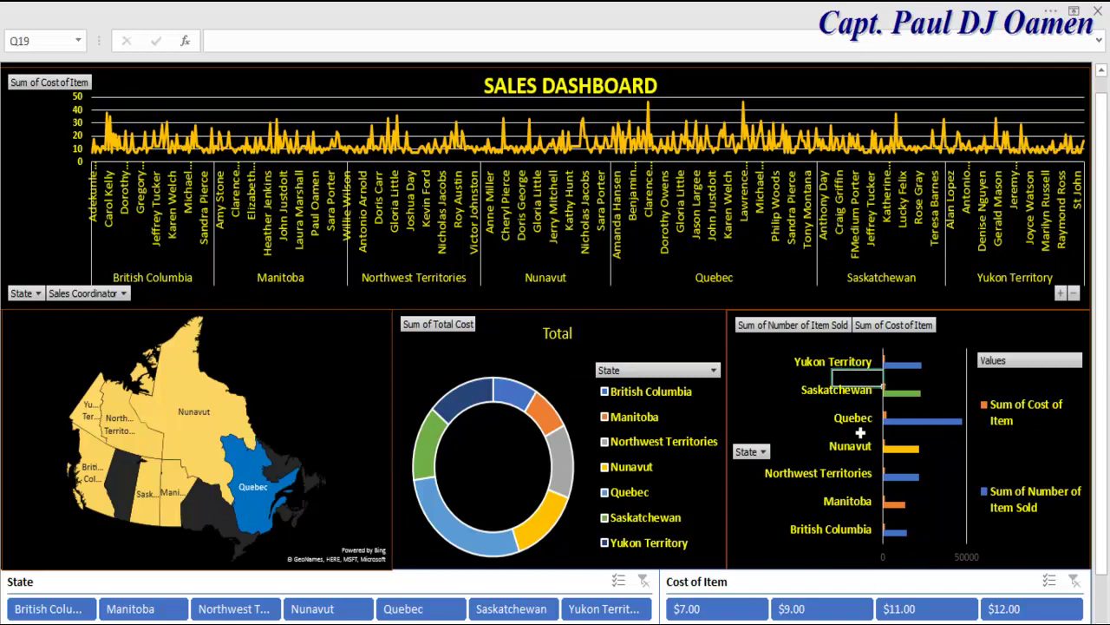
mouse_move(902, 432)
Filter the dashboard by Manitoba, Northwest Territories, British Columbia and Quebec in turn, and clear the slicer filters.
click(132, 609)
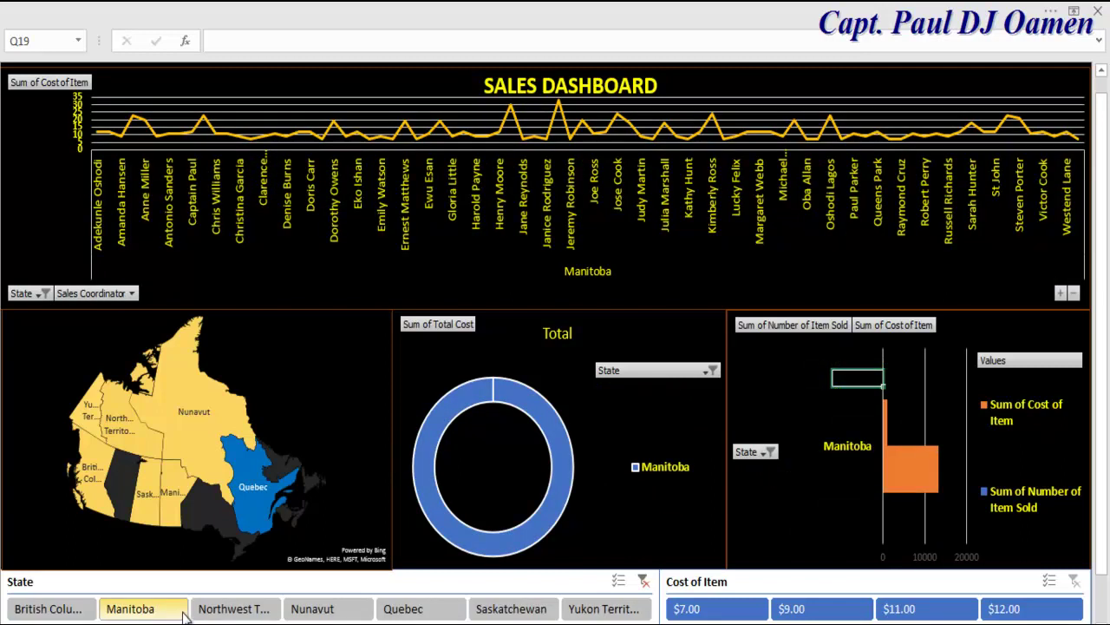
mouse_move(560, 111)
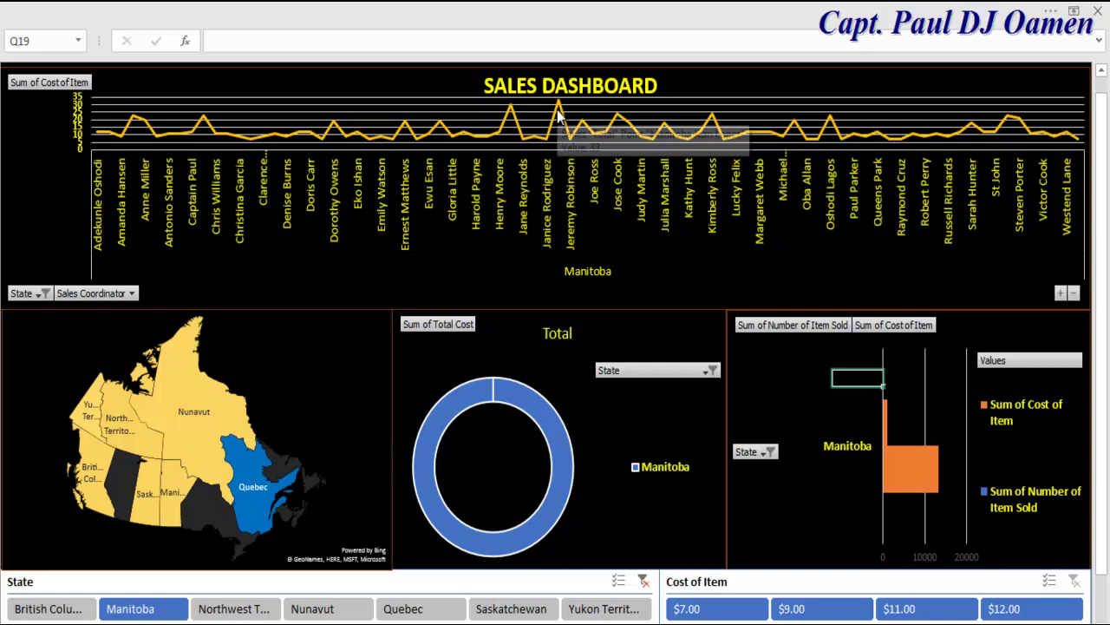
click(233, 609)
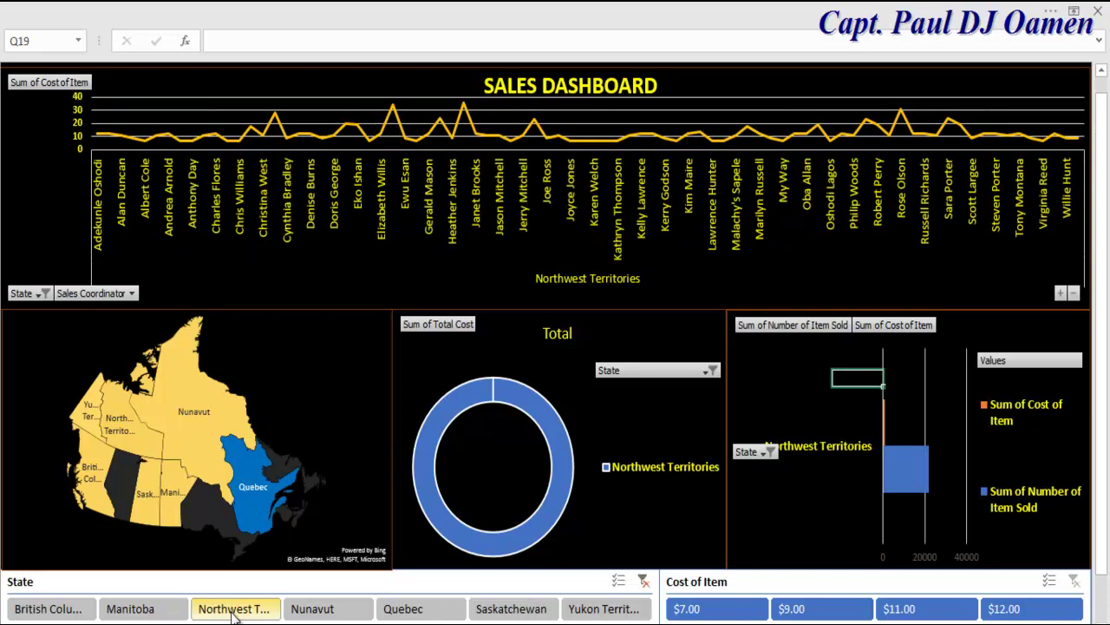
click(77, 611)
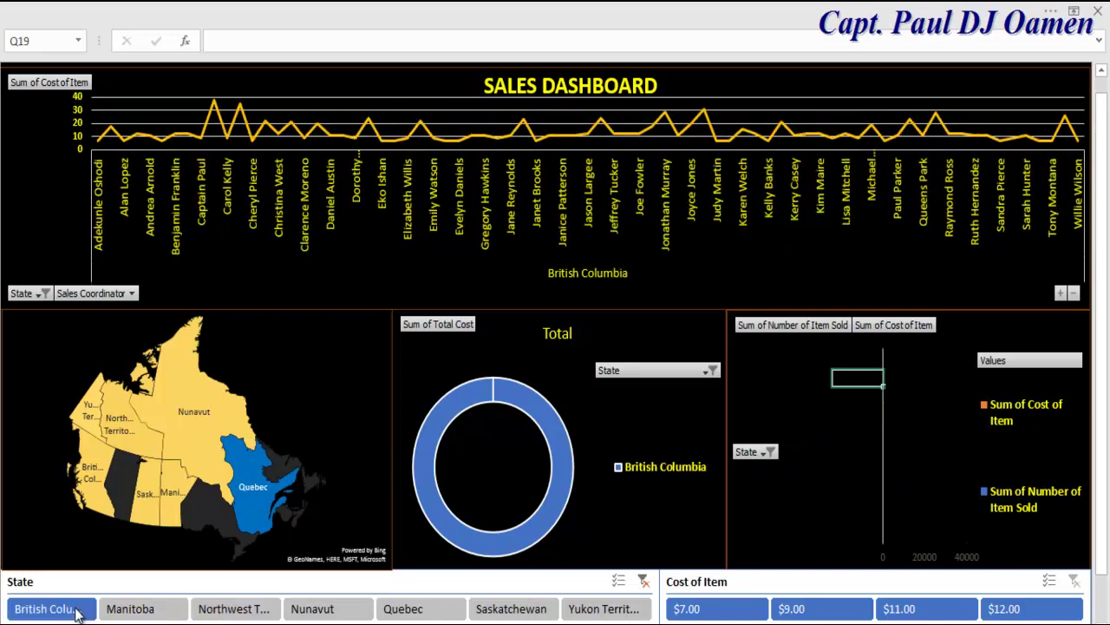
click(405, 612)
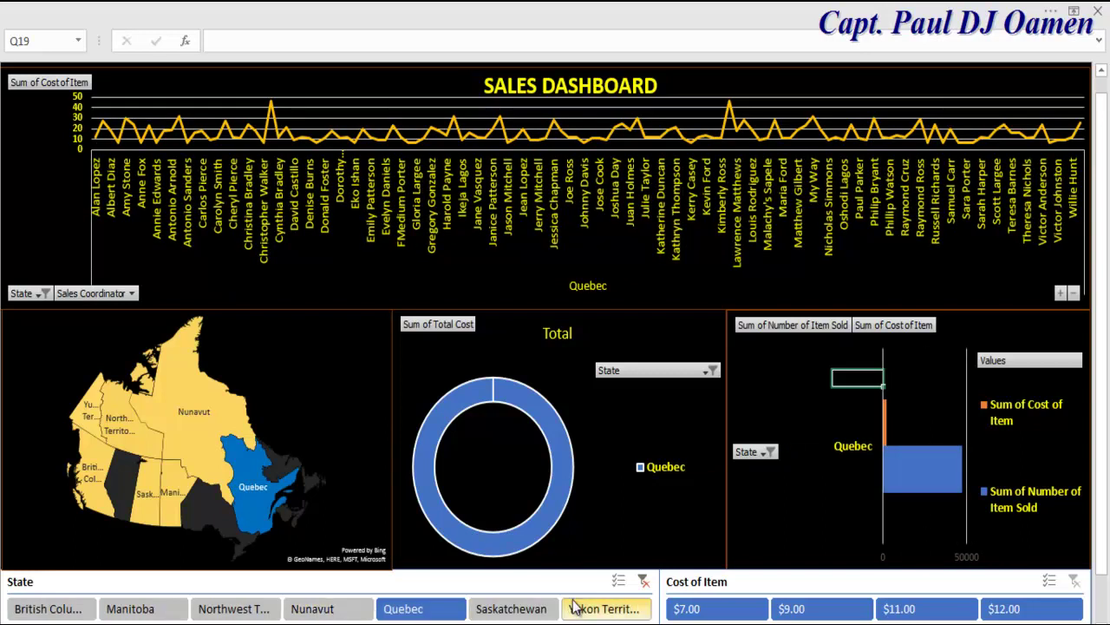
click(643, 583)
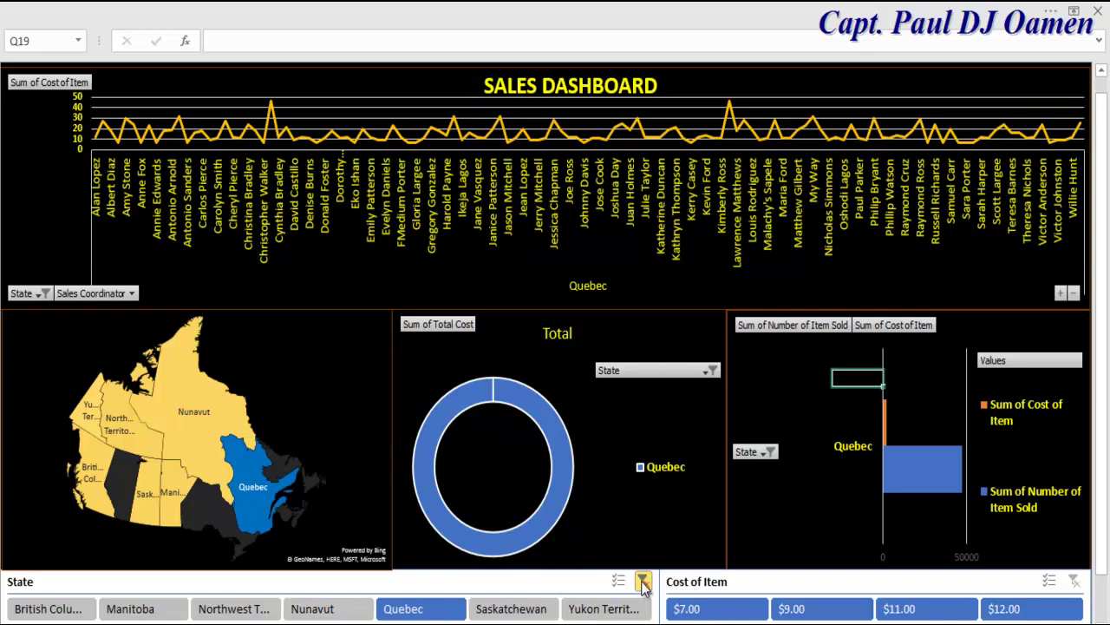
click(1076, 588)
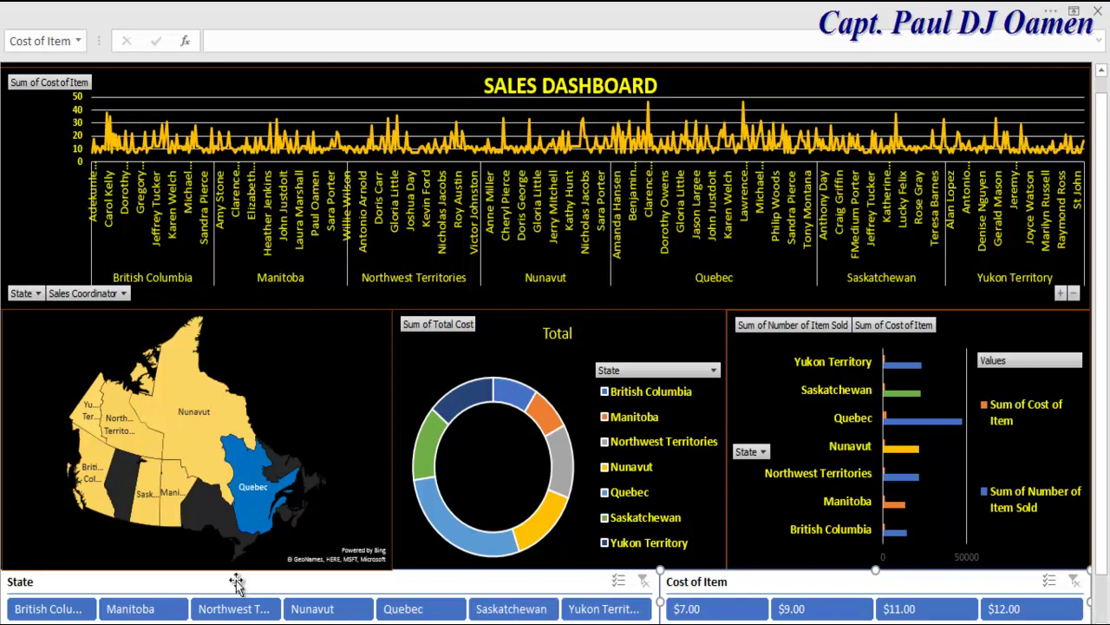
mouse_move(510, 158)
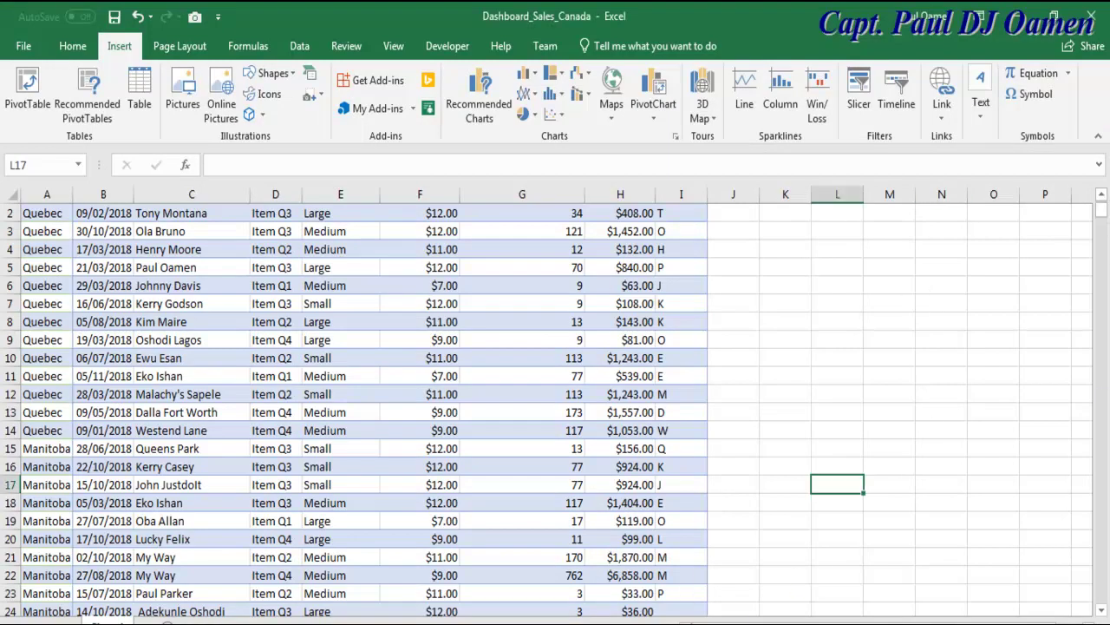
Select the whole sales table from A1 to its last row and create a PivotTable from it in a new worksheet.
drag(1102, 219, 1104, 212)
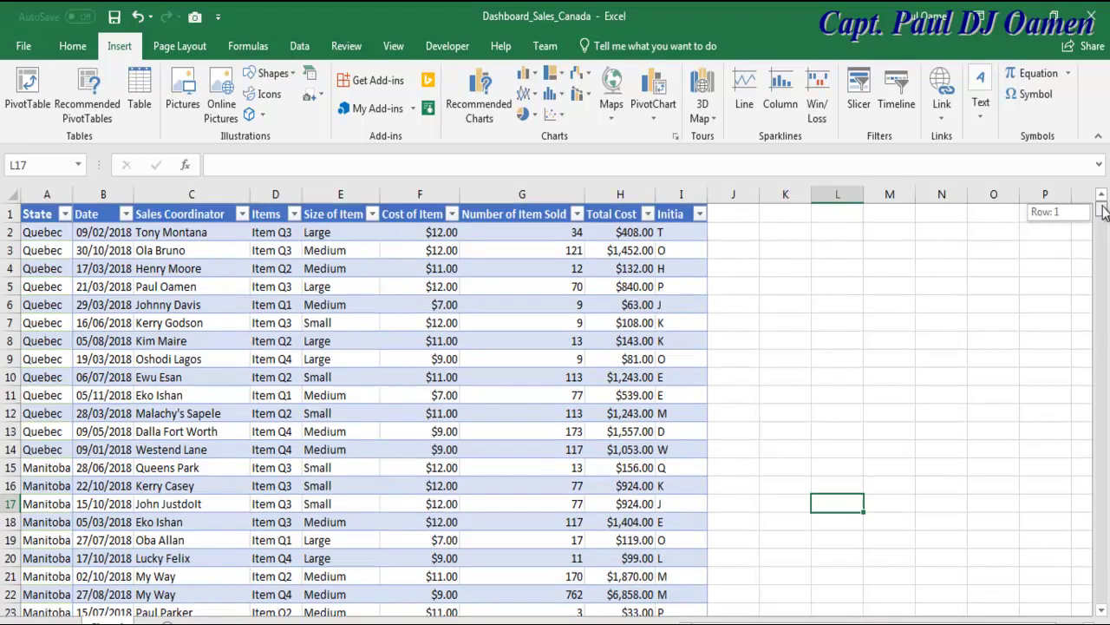
click(33, 214)
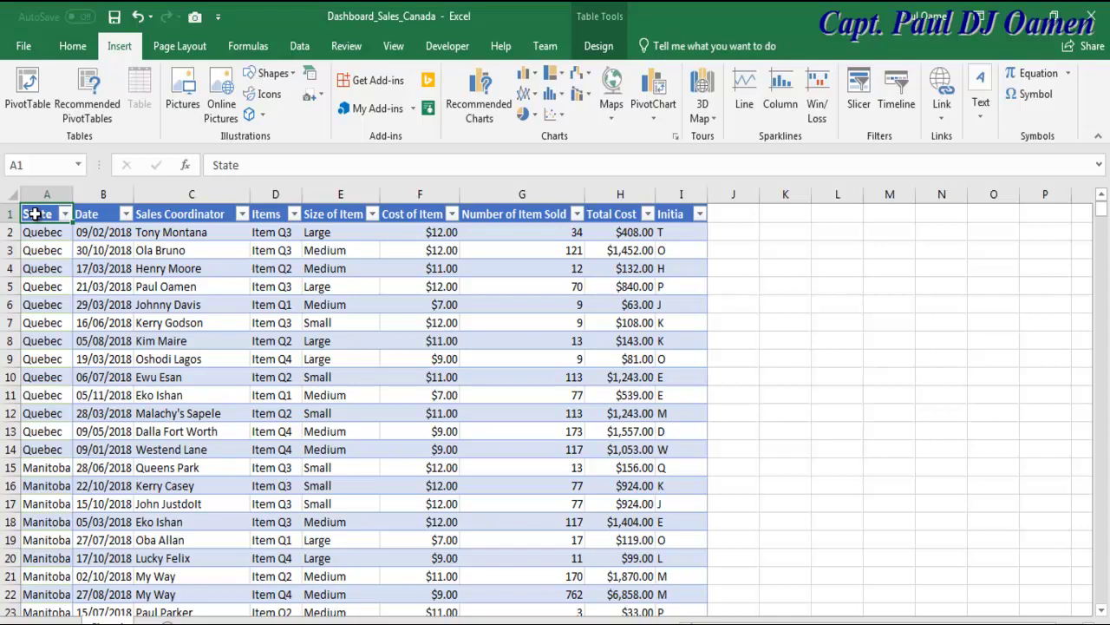
key(ctrl+shift+End)
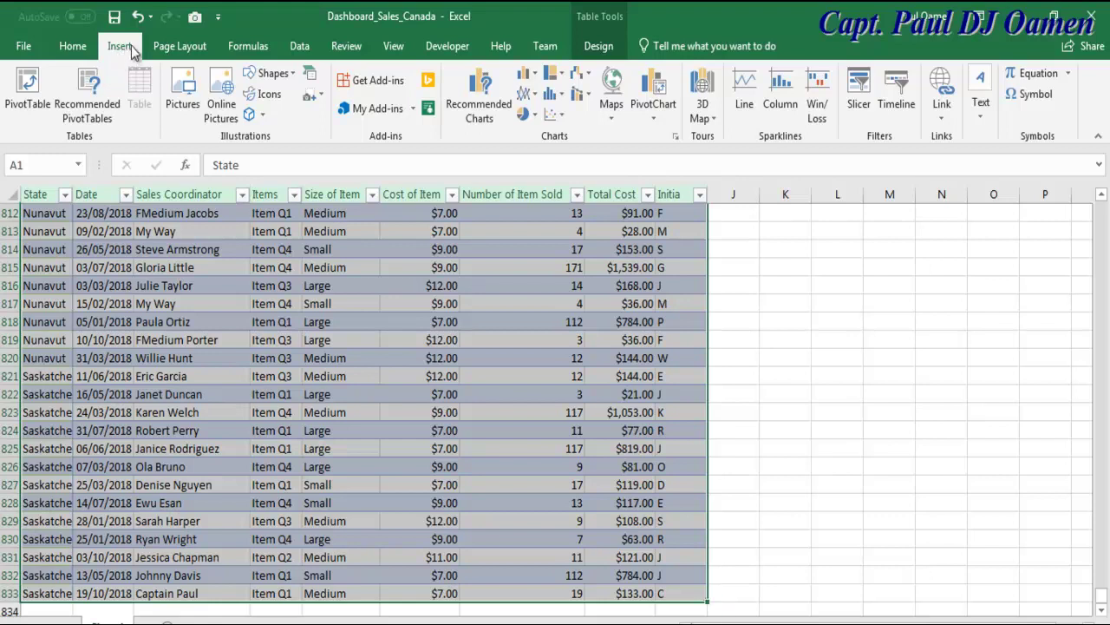
click(31, 103)
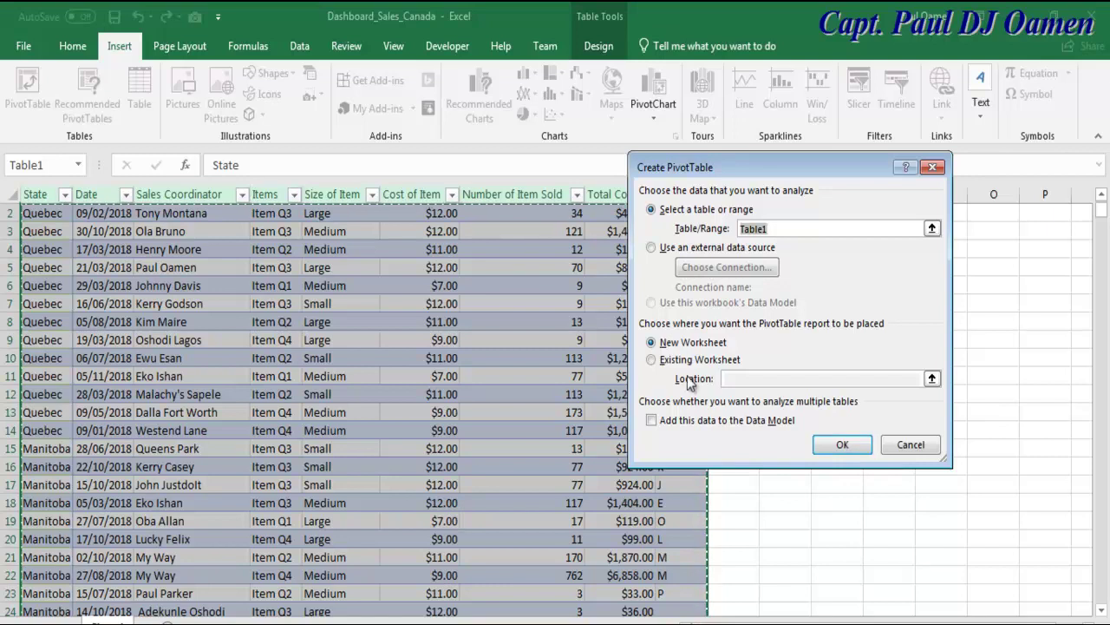
click(677, 347)
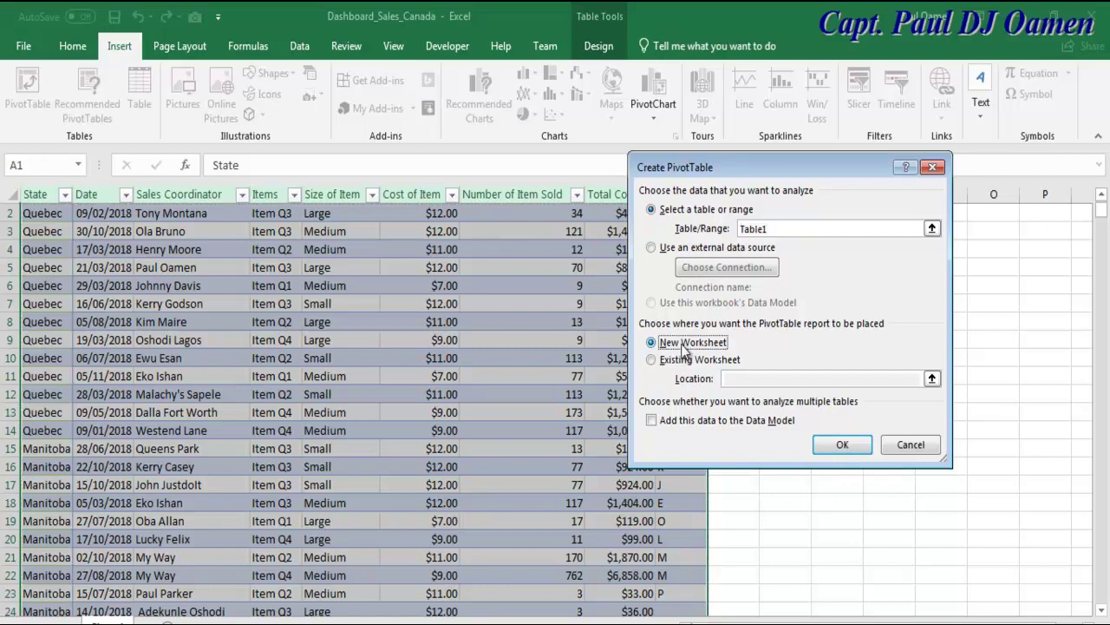
click(835, 450)
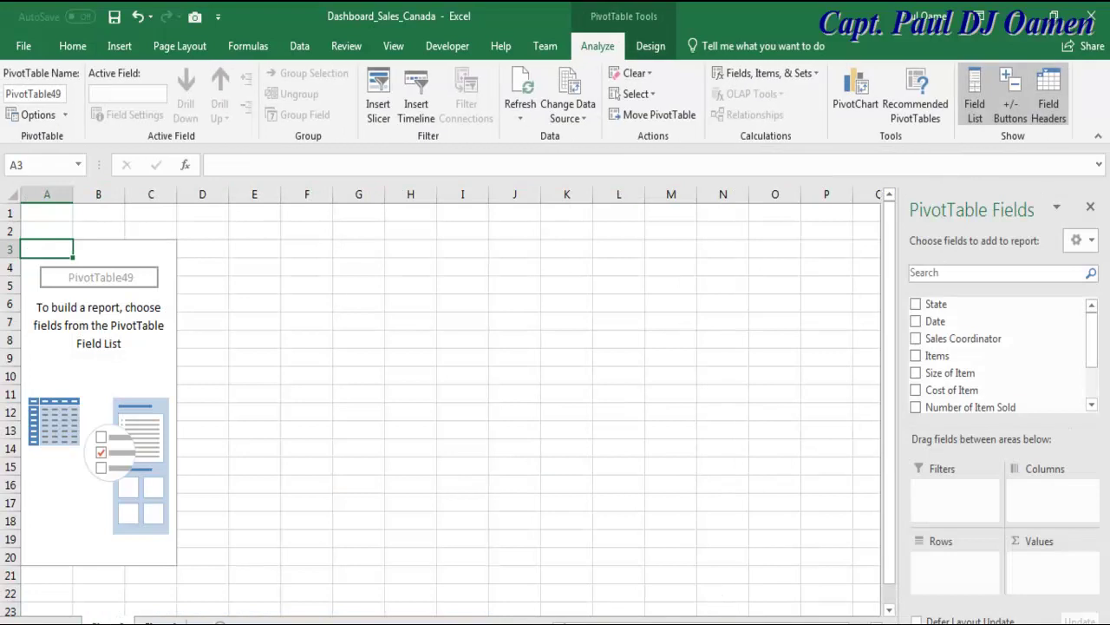
Add State to the PivotTable's rows and Cost of Item to its values.
key(ctrl+Page_Down)
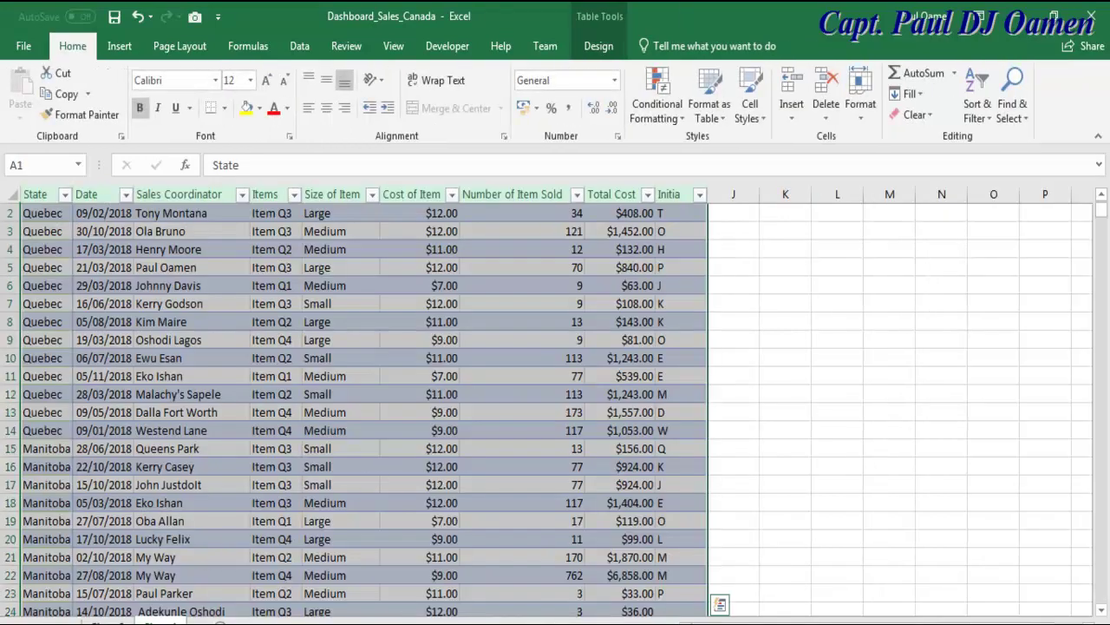
key(ctrl+Page_Up)
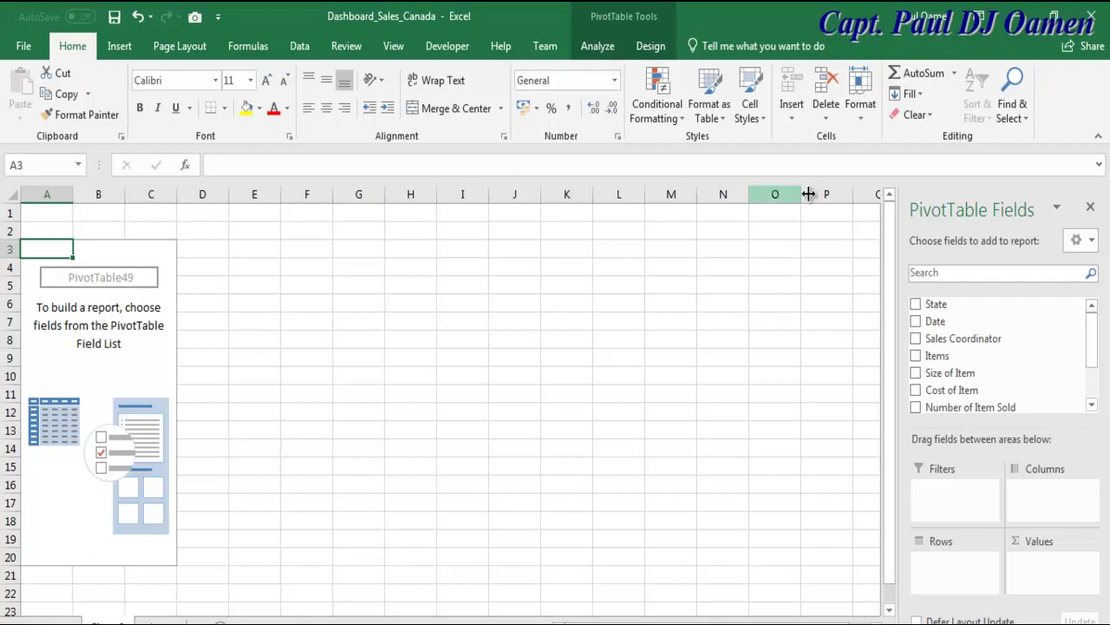
click(916, 304)
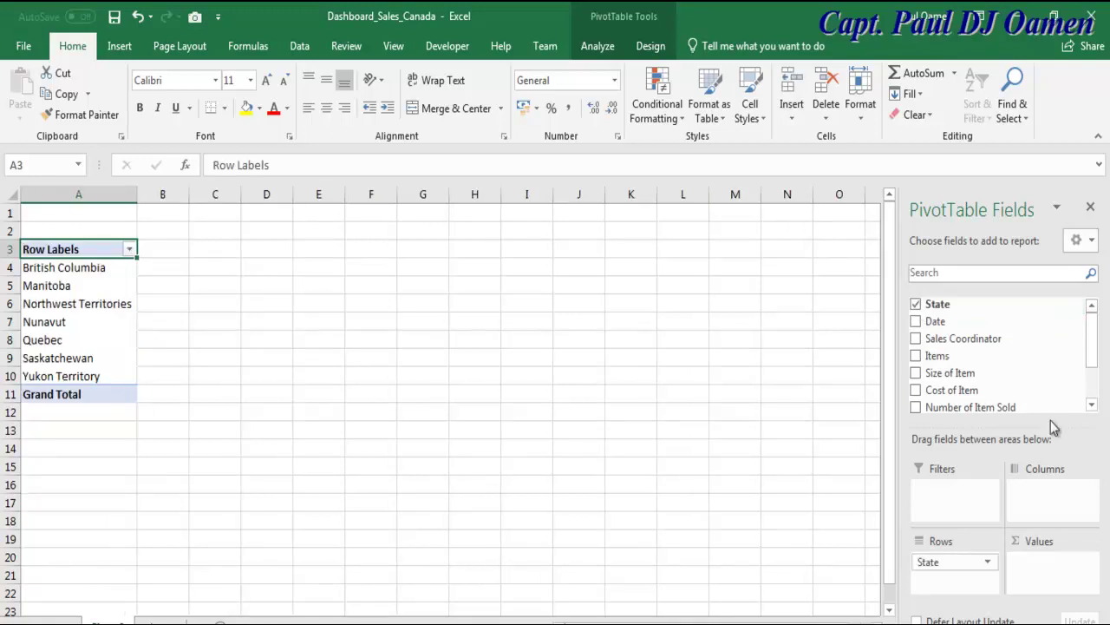
click(917, 391)
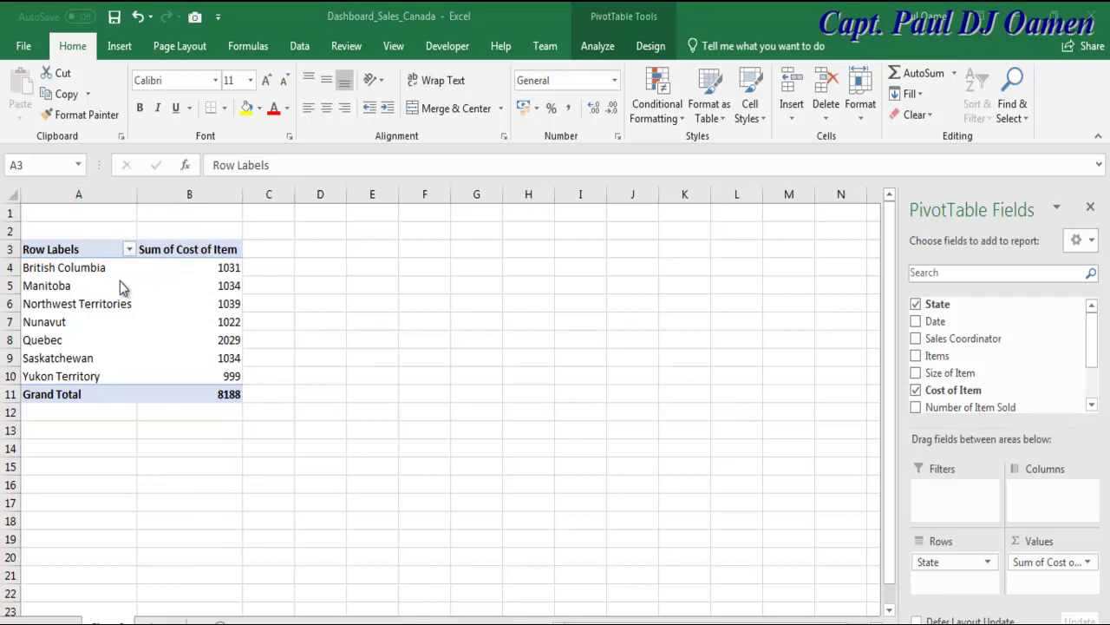
Copy the state names and their cost sums in A4:B10 of the PivotTable, without the grand total.
click(28, 267)
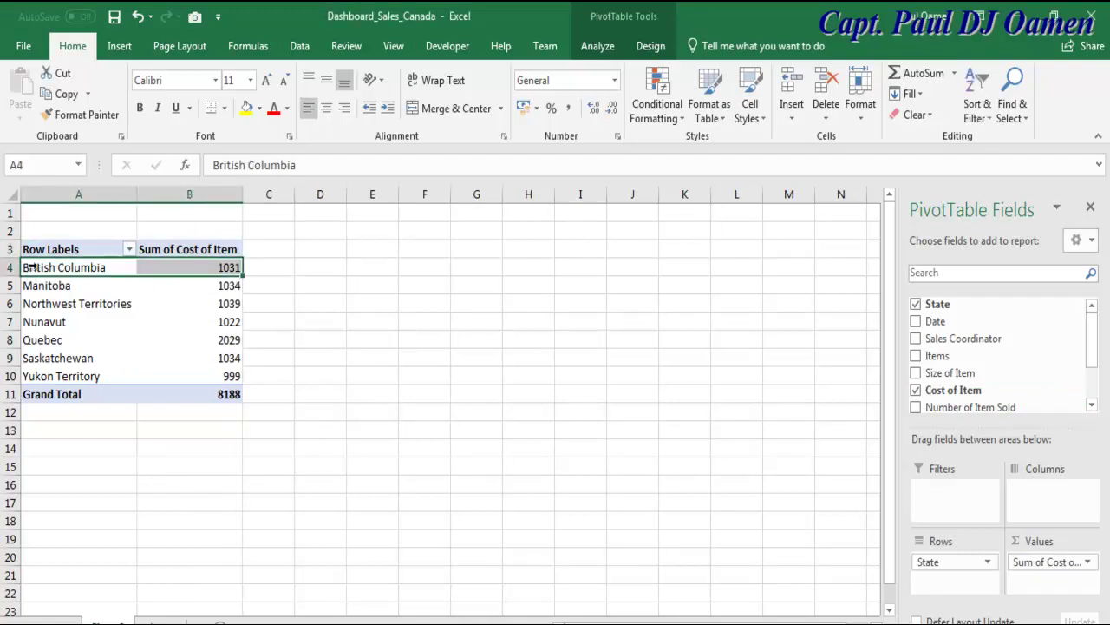
click(354, 382)
drag(44, 270, 191, 376)
key(ctrl+c)
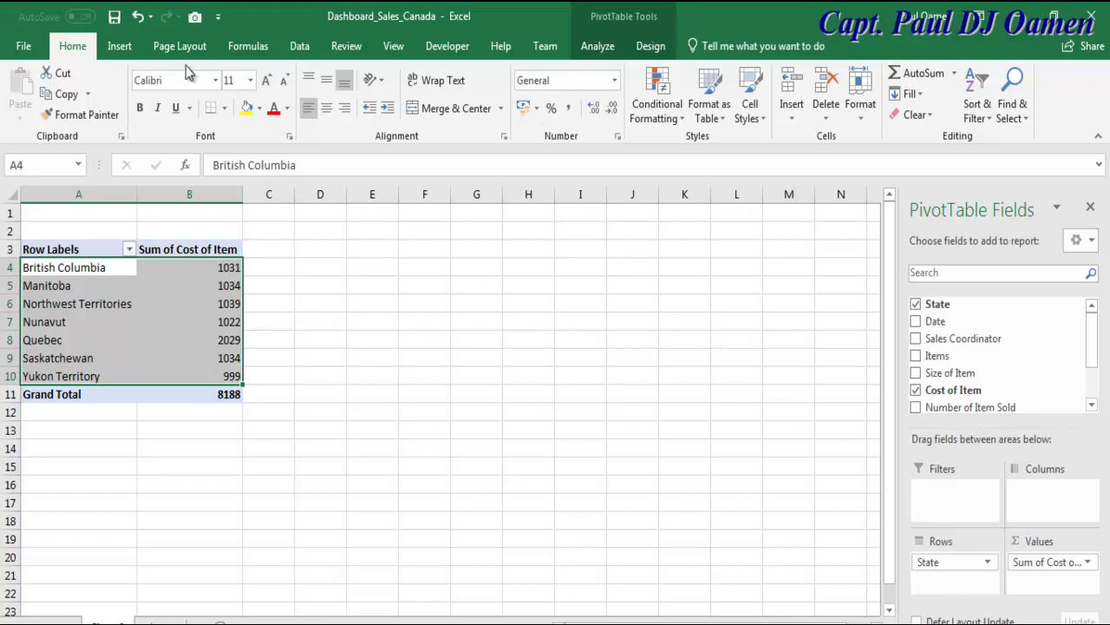
Try to insert a map chart directly from the selected PivotTable cells.
click(119, 46)
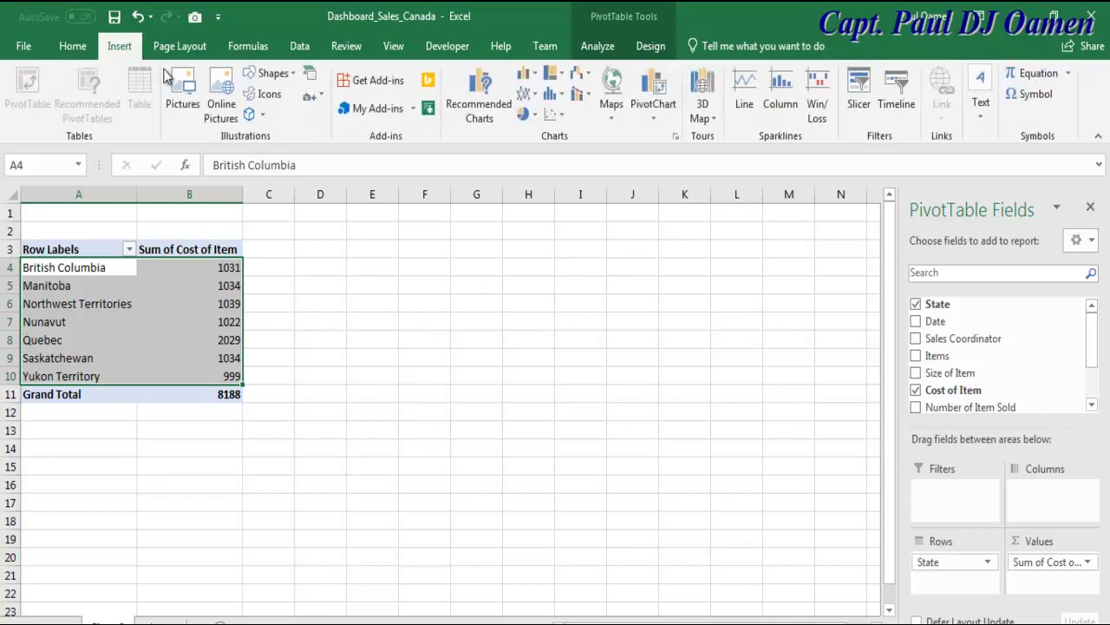
click(620, 87)
click(620, 168)
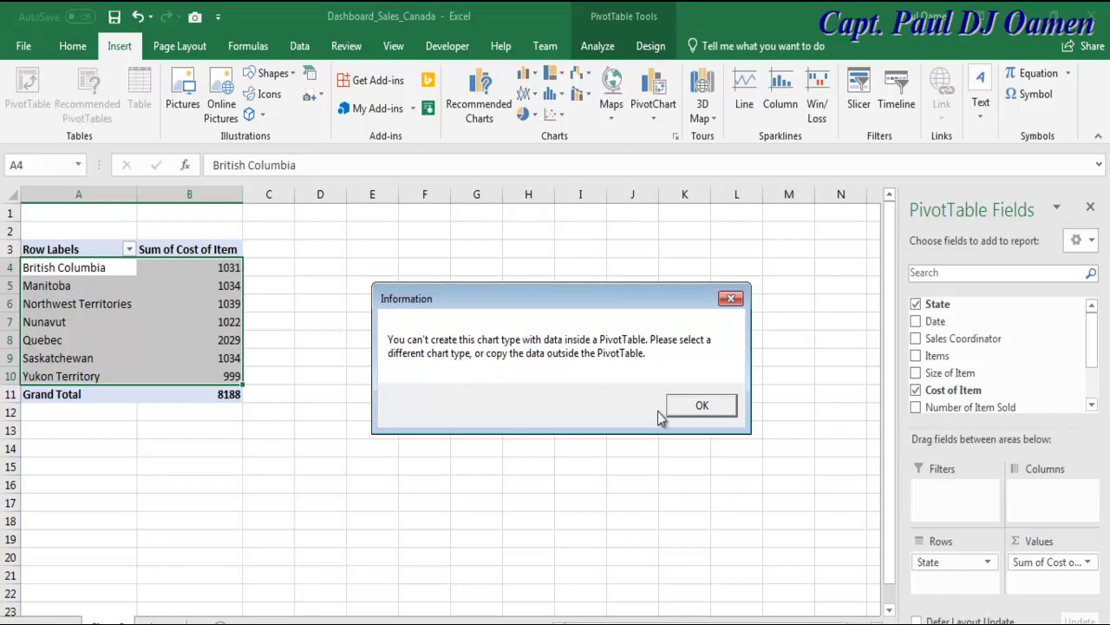
click(705, 408)
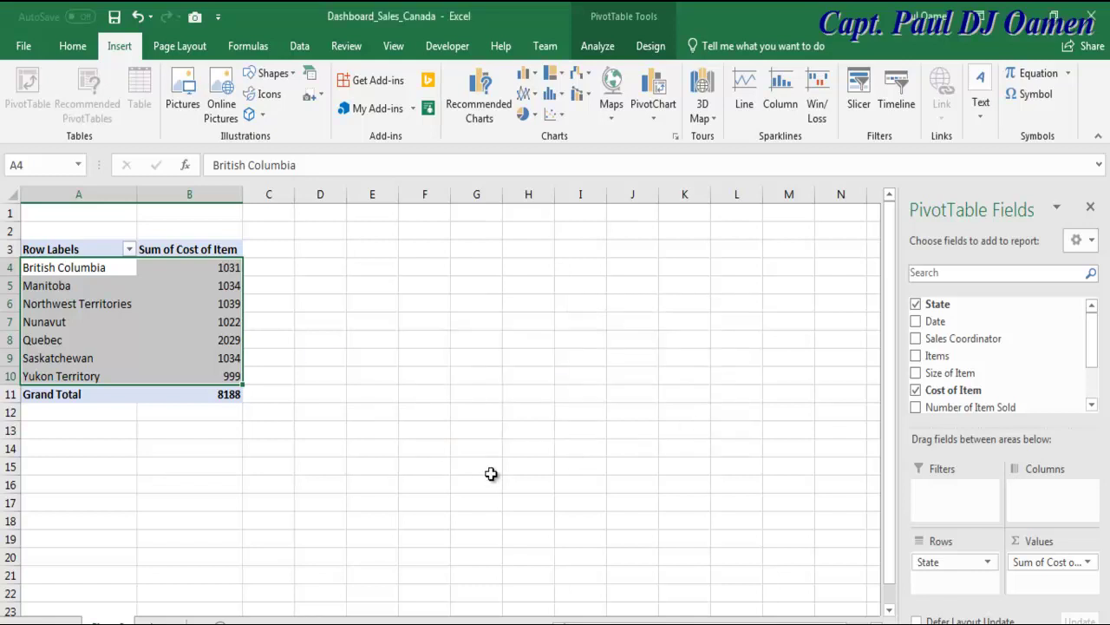
Paste the copied states and costs at A13 and insert a filled map chart from the pasted range.
click(55, 431)
key(ctrl+v)
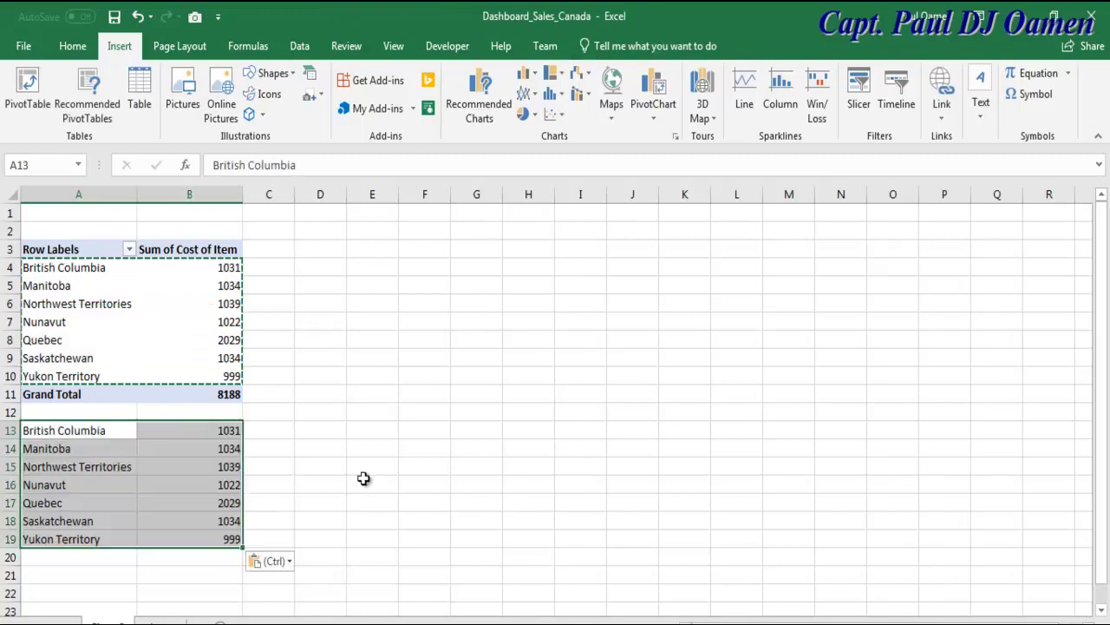
click(611, 96)
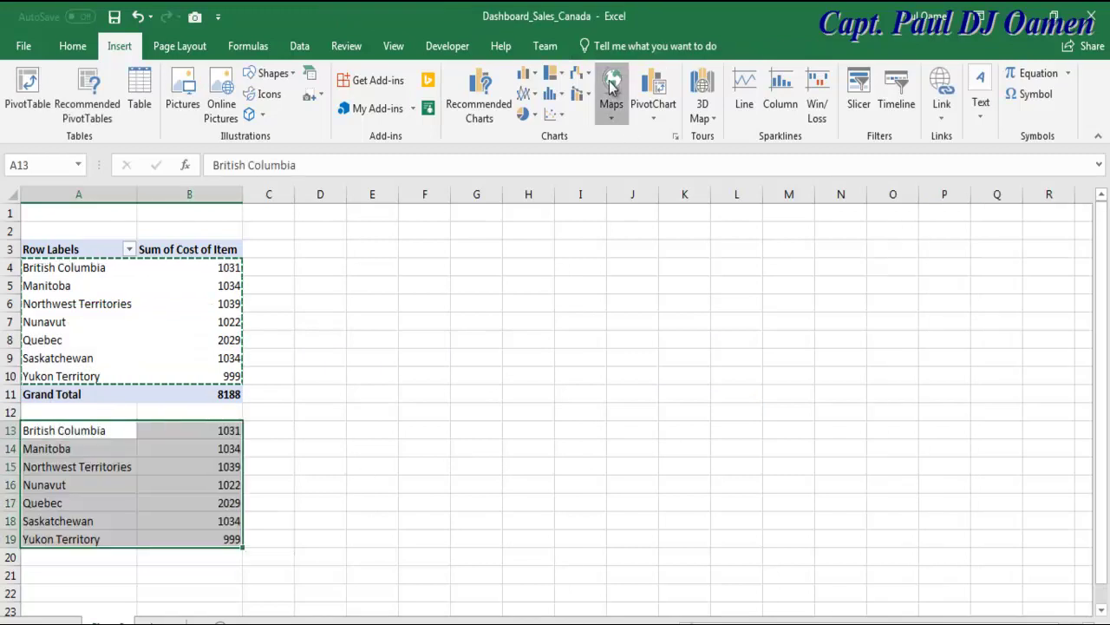
click(618, 173)
click(618, 175)
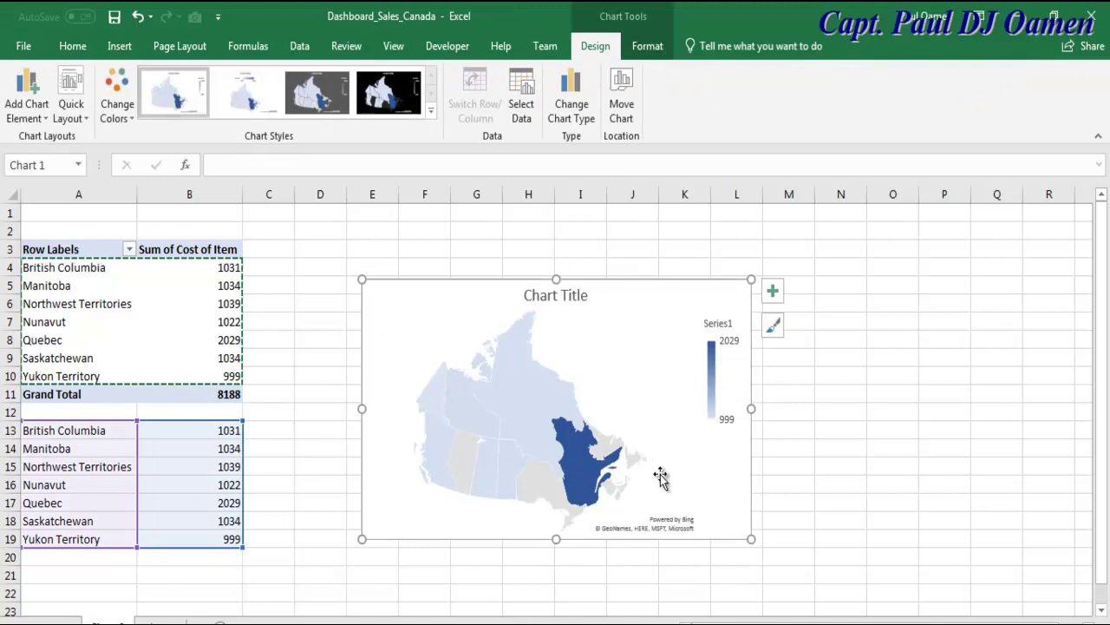
Apply the black-background chart style to the Canada map chart.
click(672, 390)
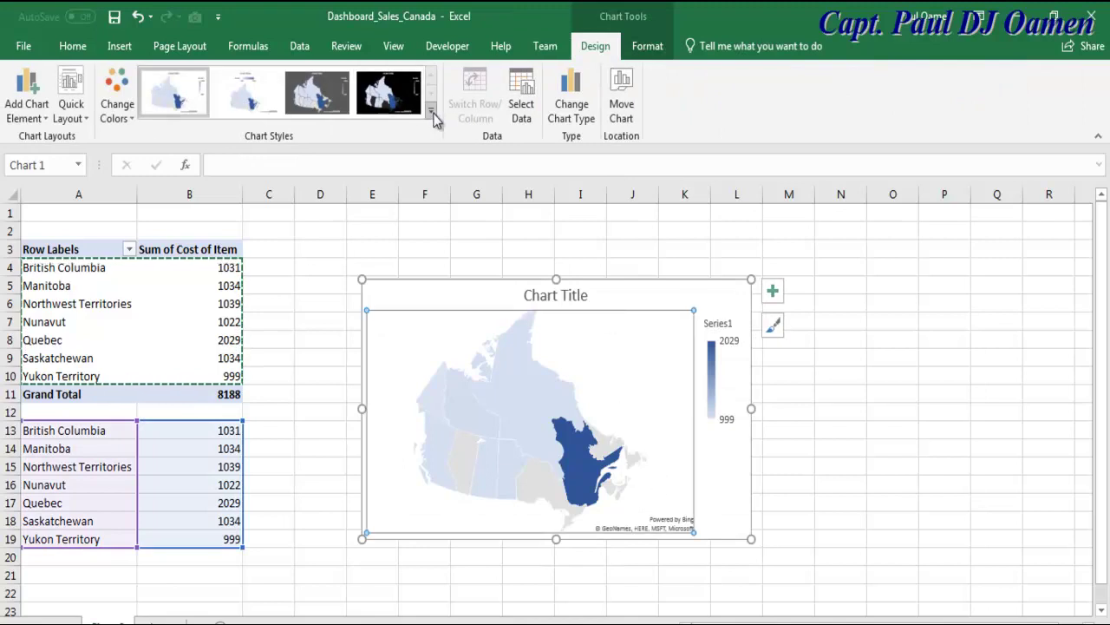
click(395, 102)
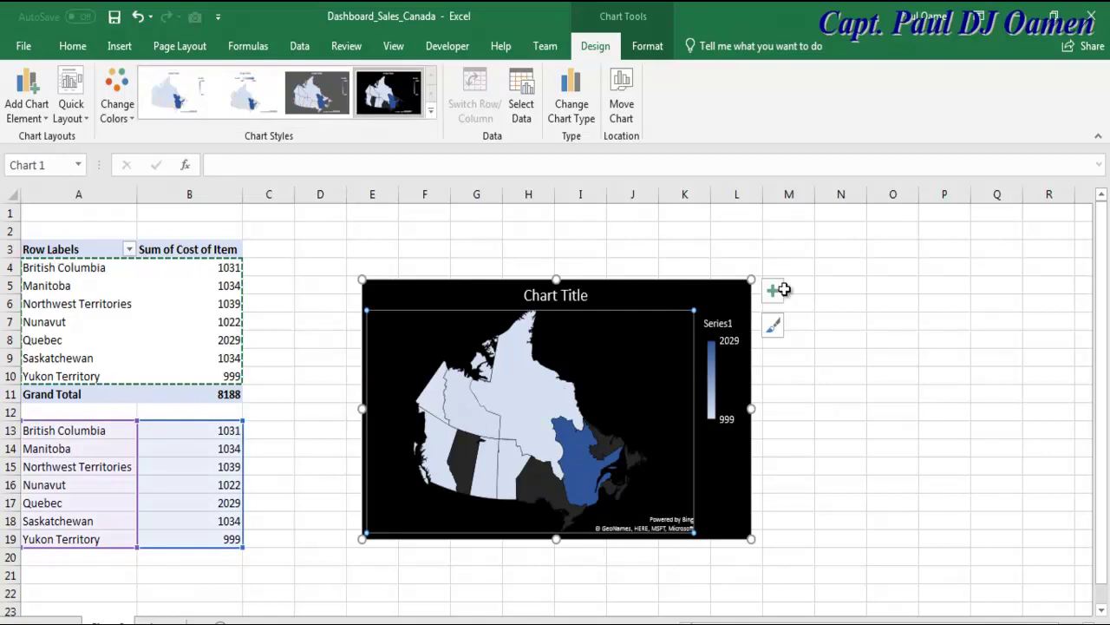
Set the map chart's series color to Diverging (3-color) with dark gold for the maximum value.
double_click(540, 420)
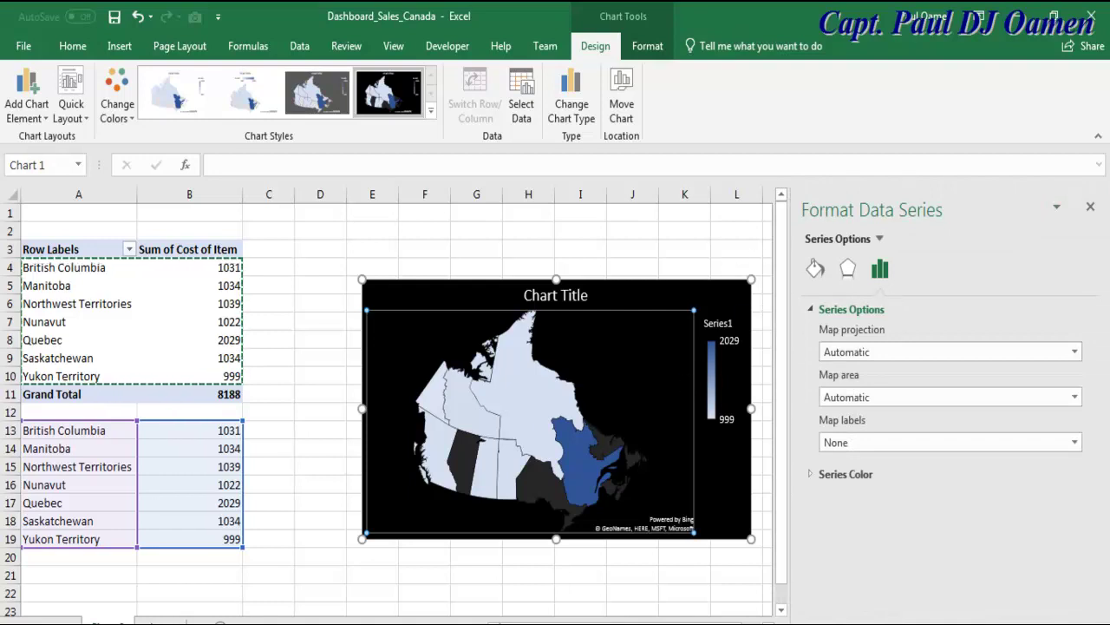
click(813, 474)
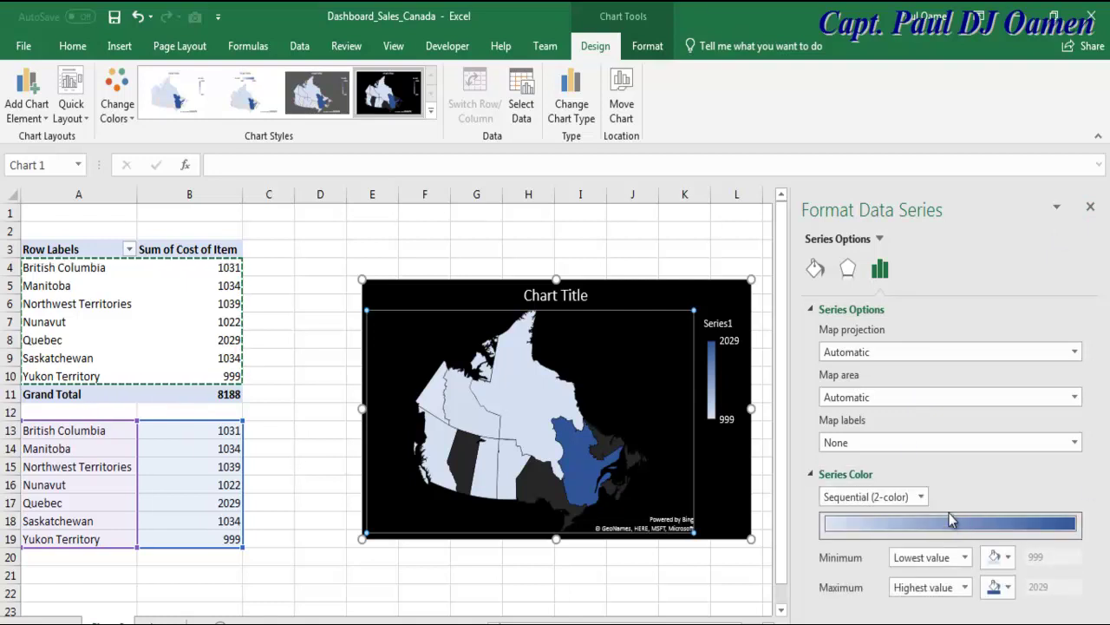
click(922, 497)
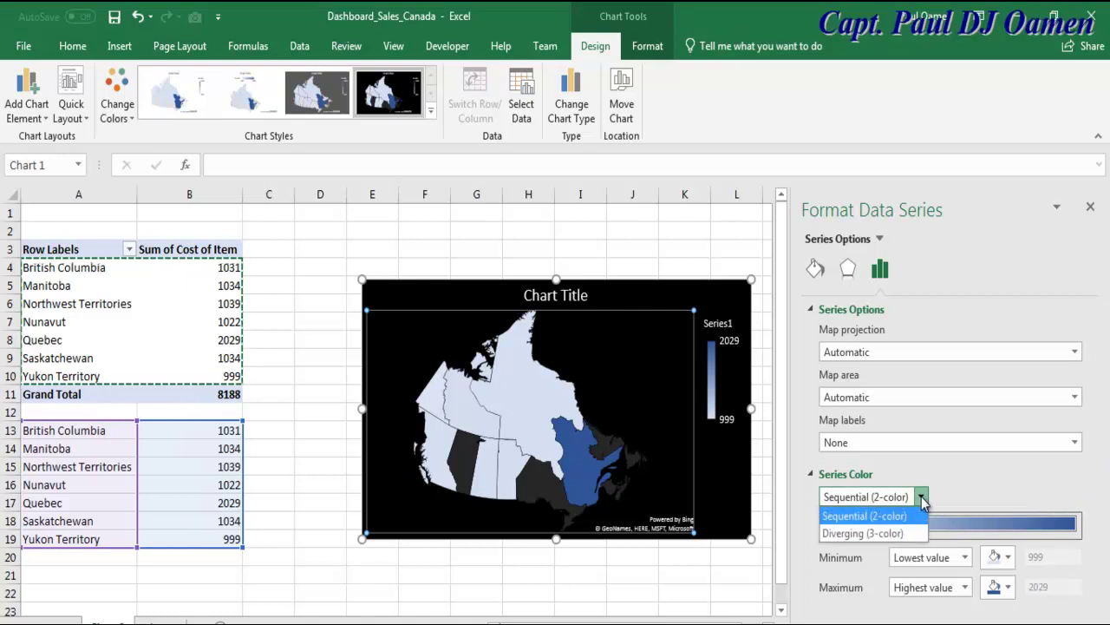
click(885, 533)
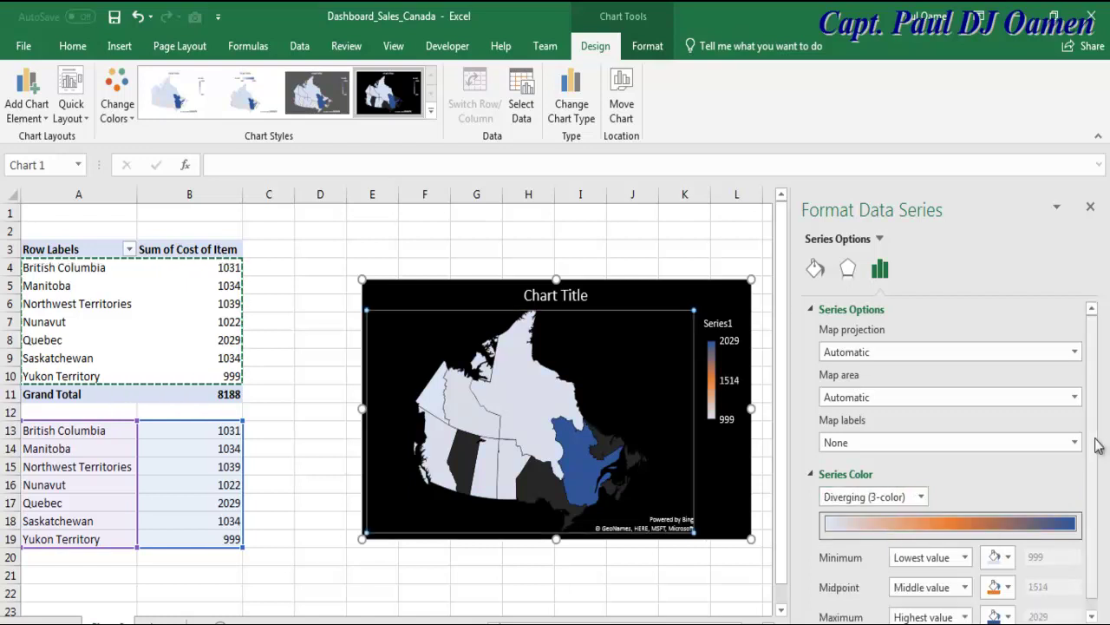
scroll(1096, 444, down, 1)
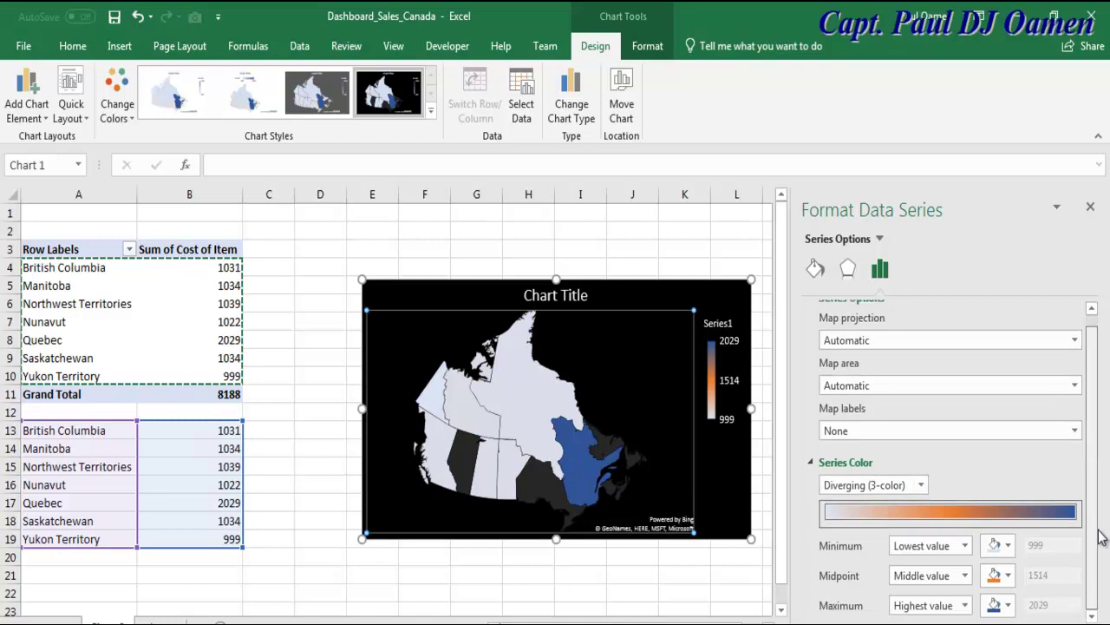
click(1009, 605)
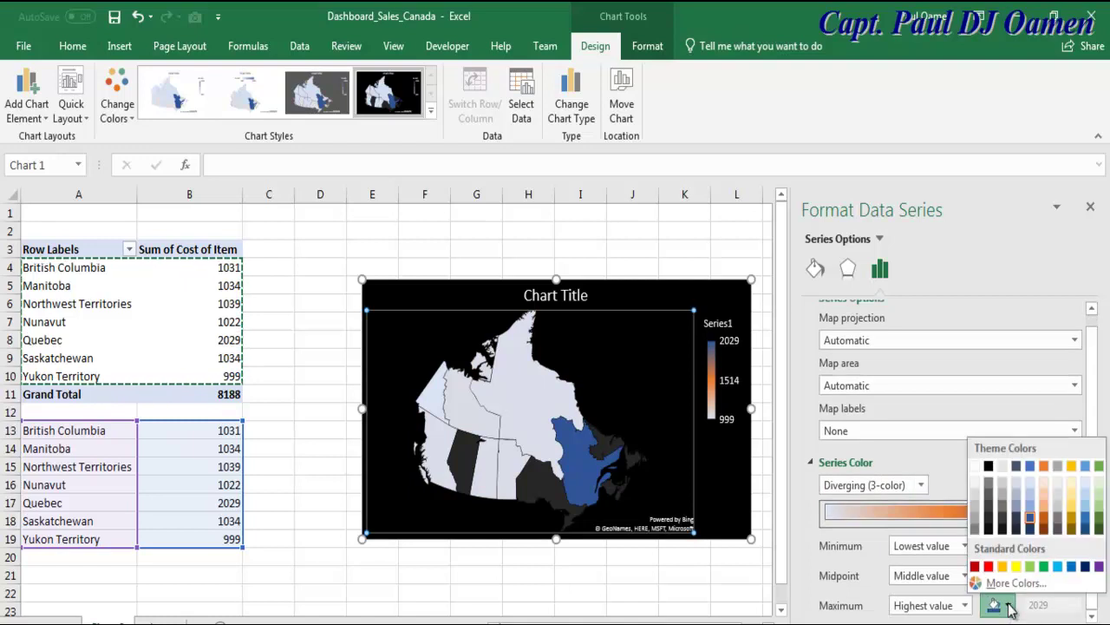
click(1072, 521)
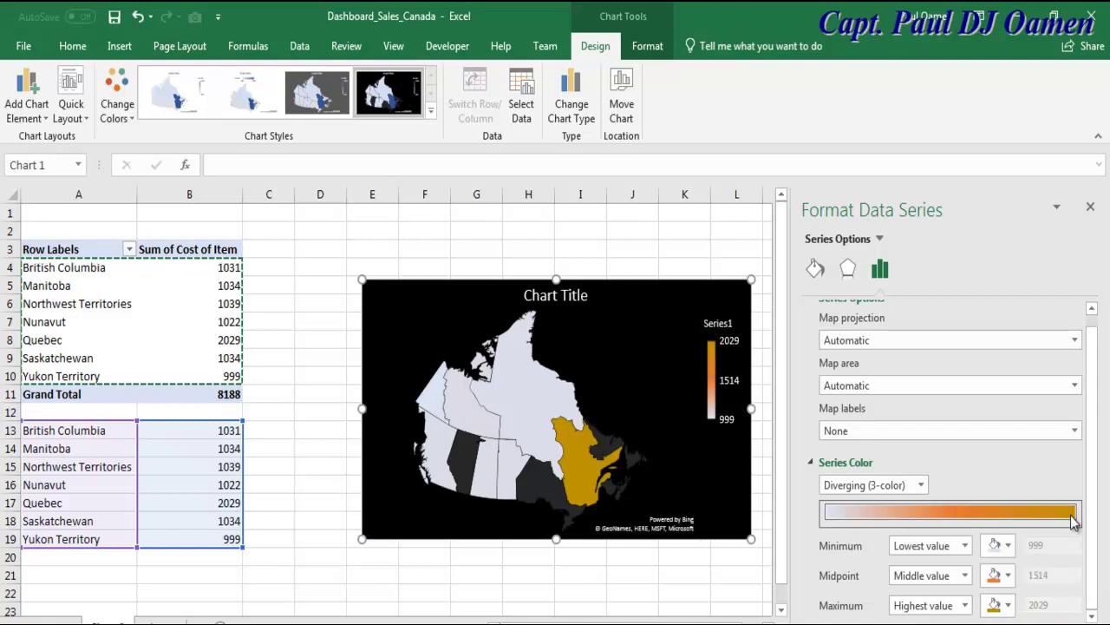
Set the map's minimum value color to dark gold.
click(512, 392)
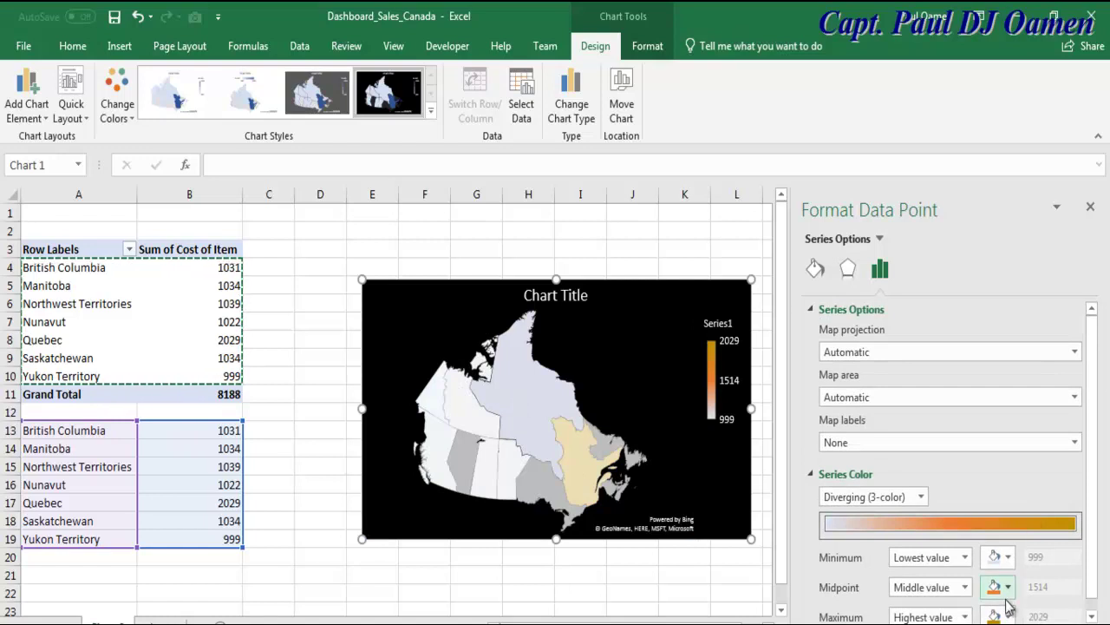
click(998, 557)
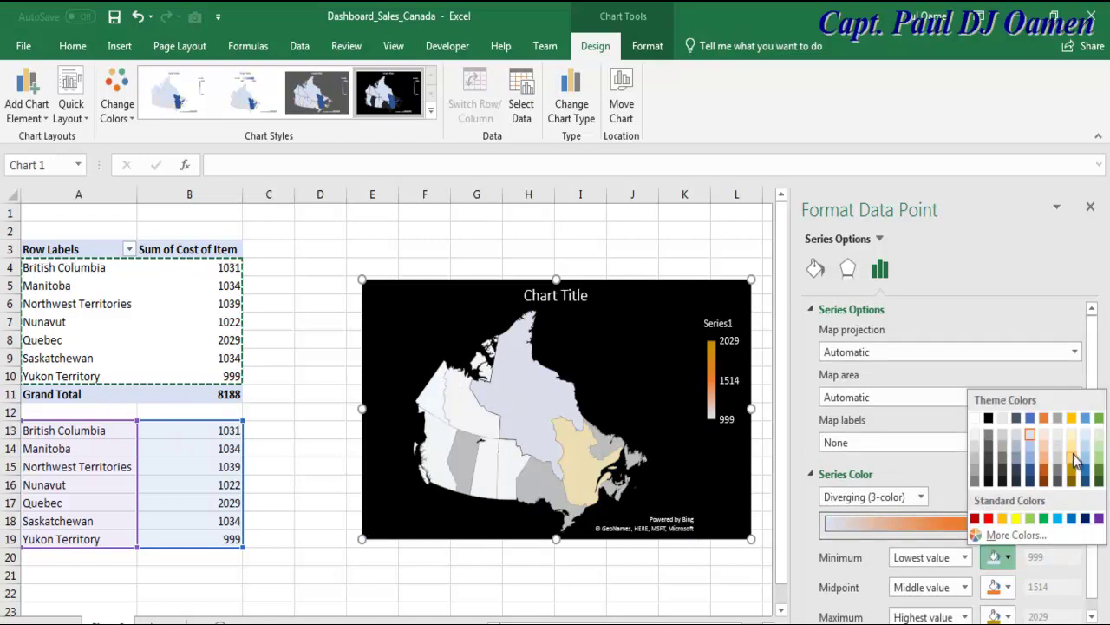
click(1073, 482)
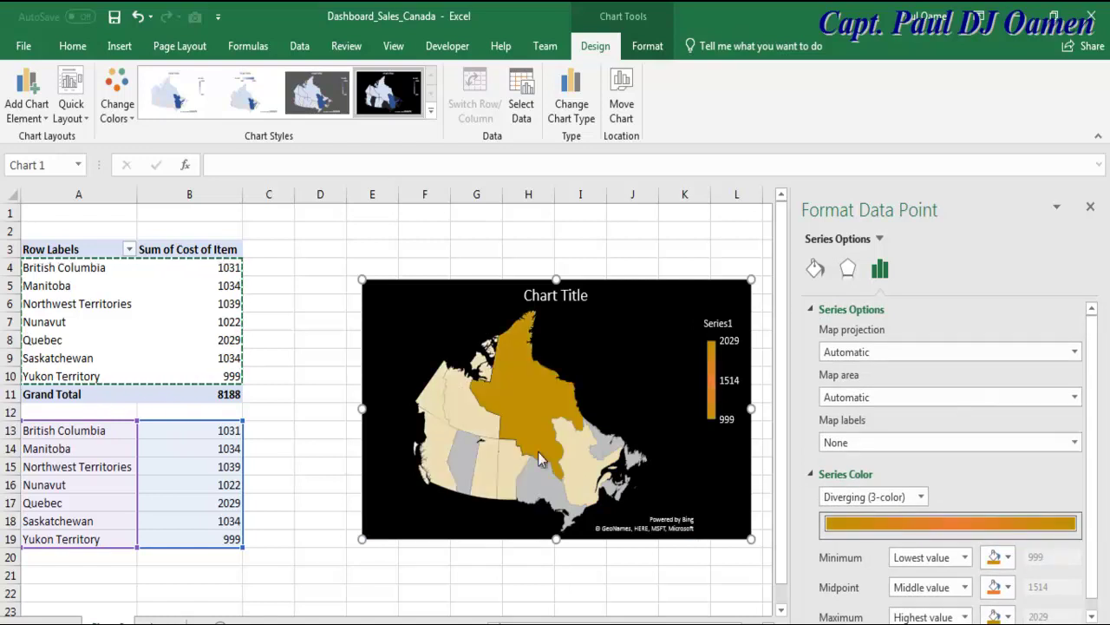
click(363, 462)
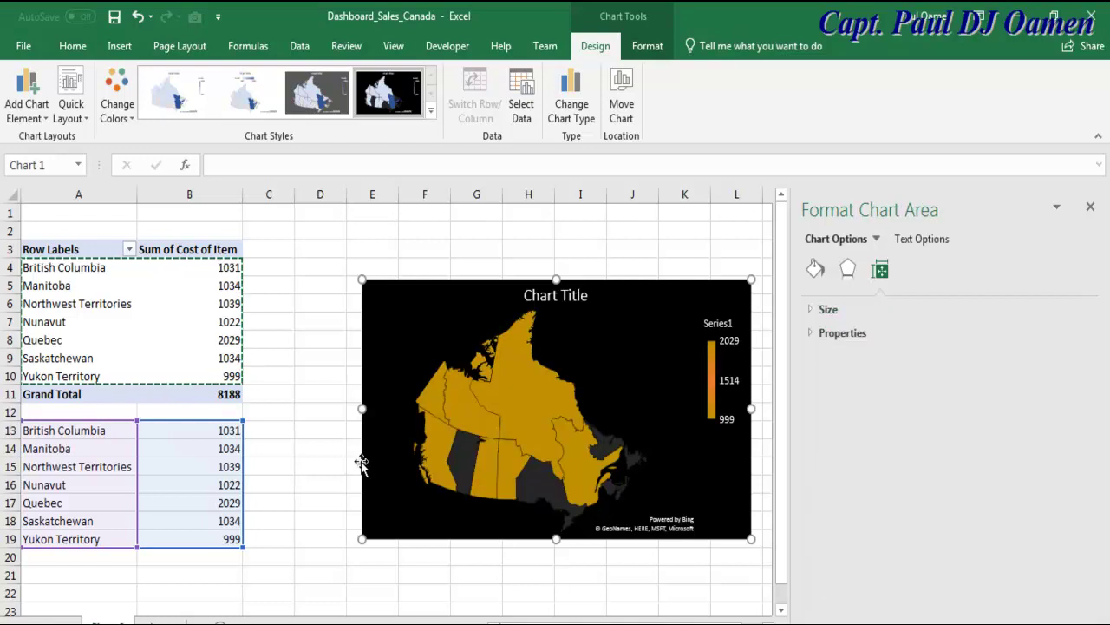
Set the map series' maximum value color to blue and deselect the chart.
click(591, 458)
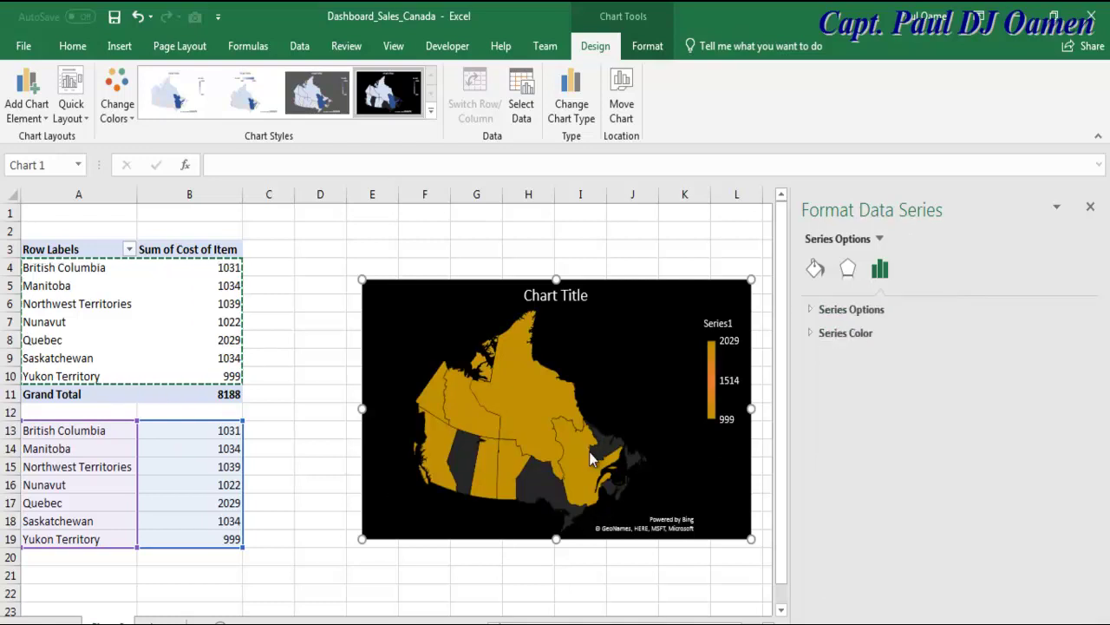
click(810, 335)
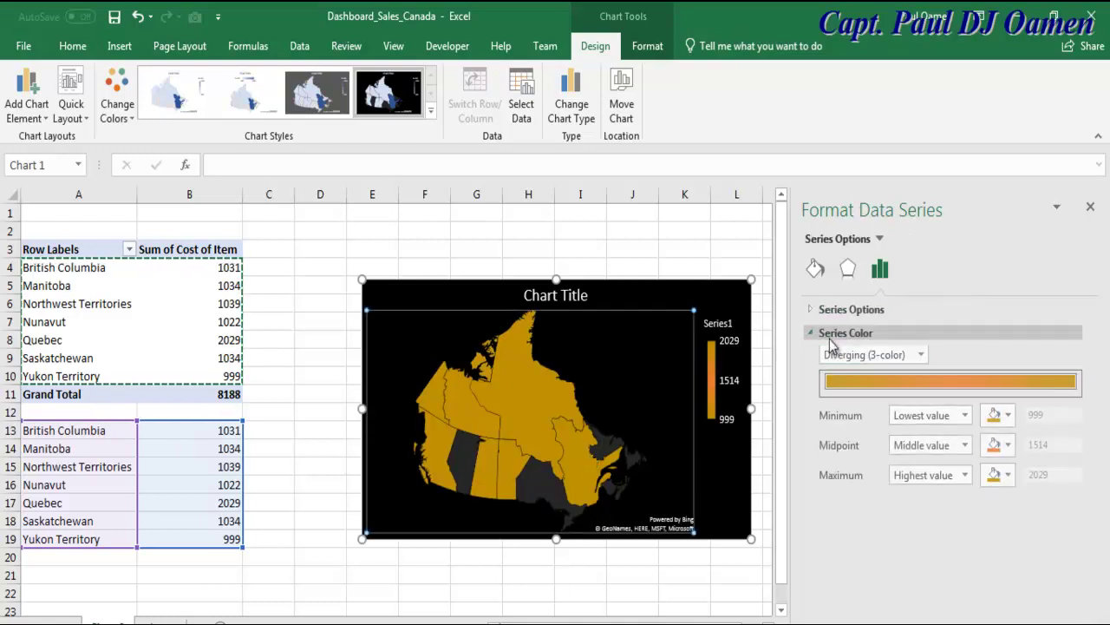
click(1008, 477)
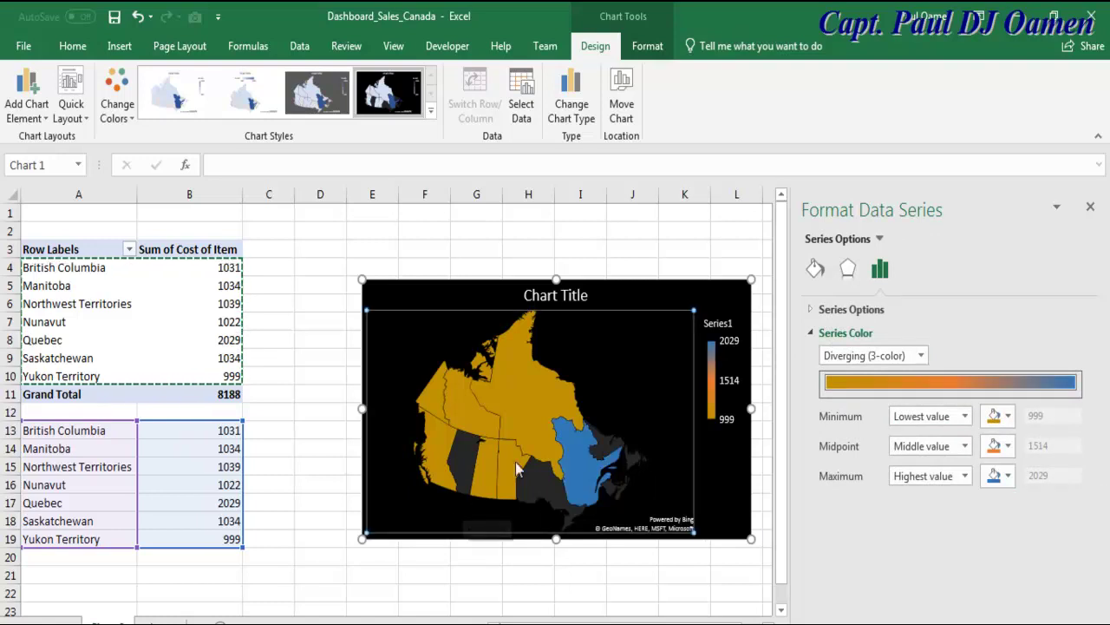
click(498, 426)
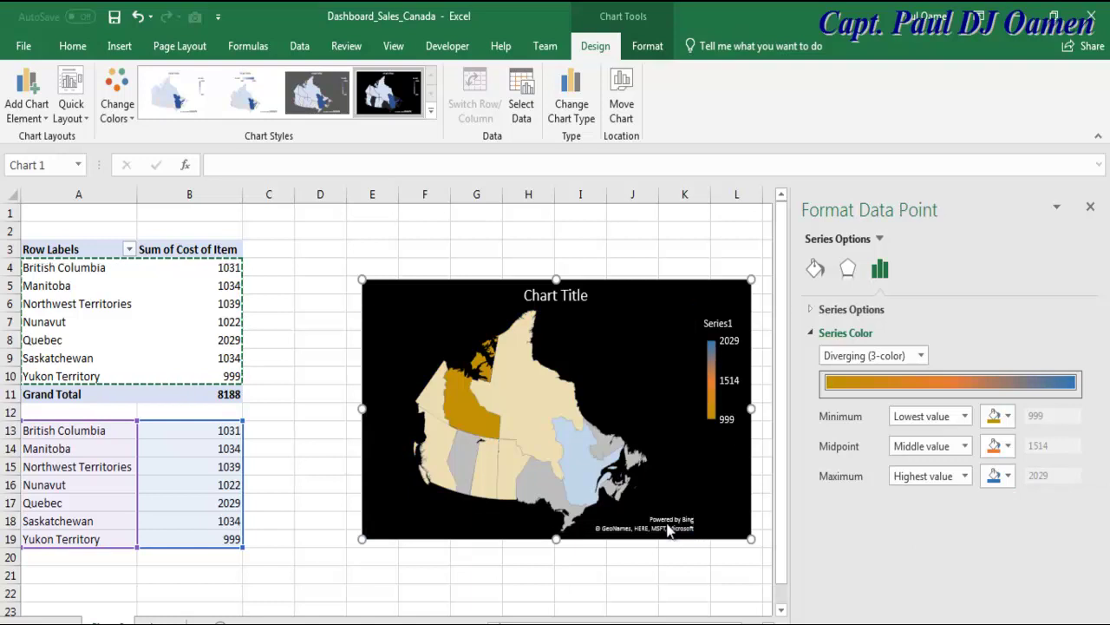
click(643, 580)
click(731, 406)
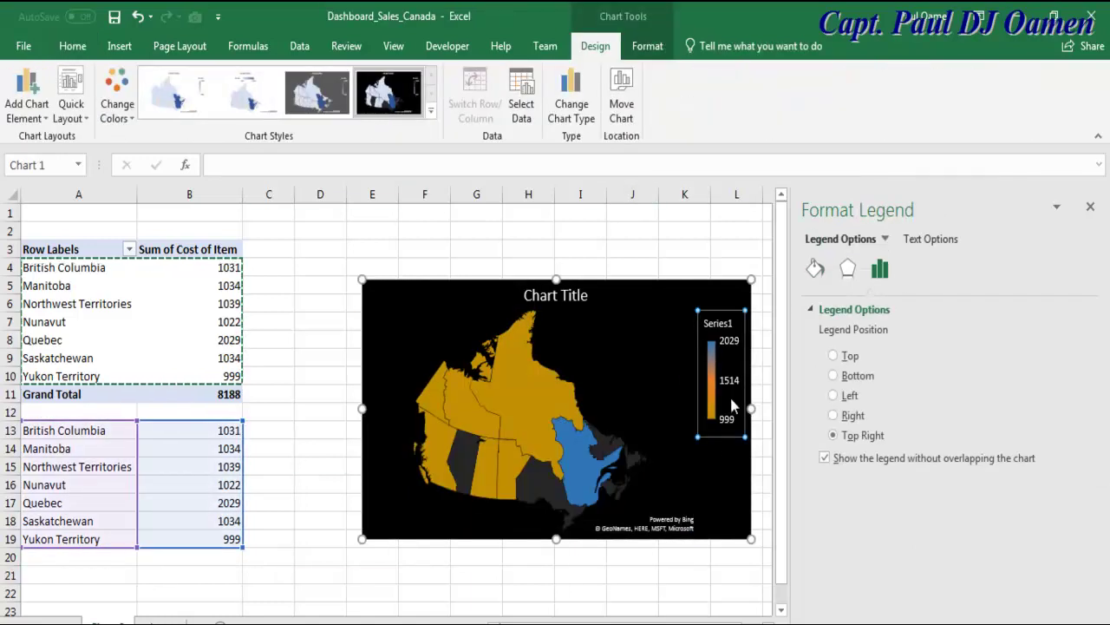
click(472, 252)
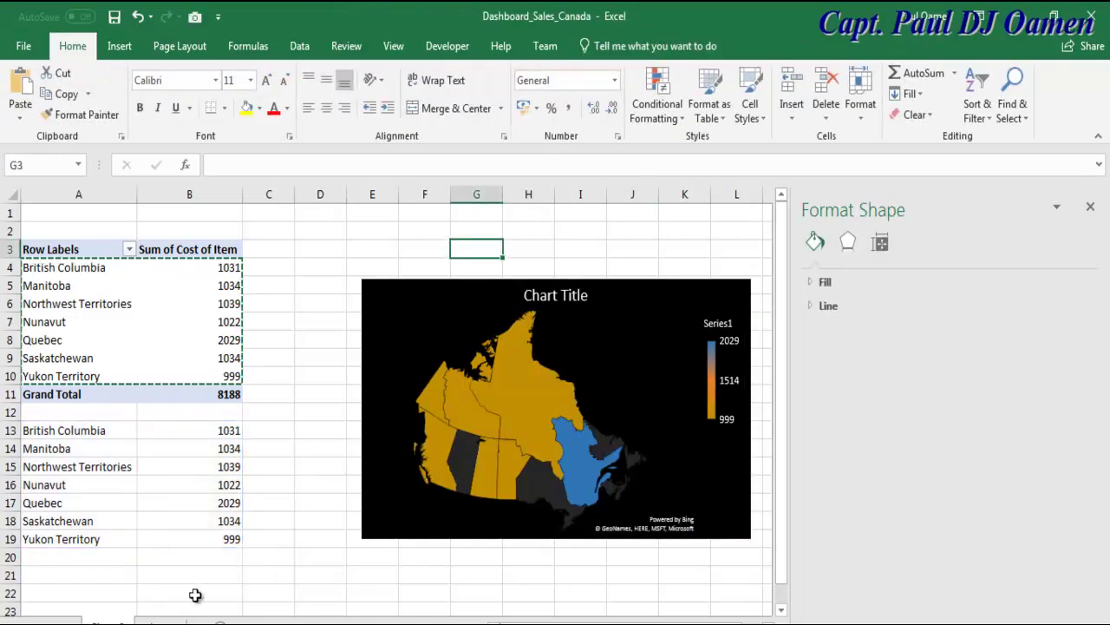
Create a PivotTable from Table1 on the sales data sheet, placed on a new worksheet.
key(ctrl+Page_Up)
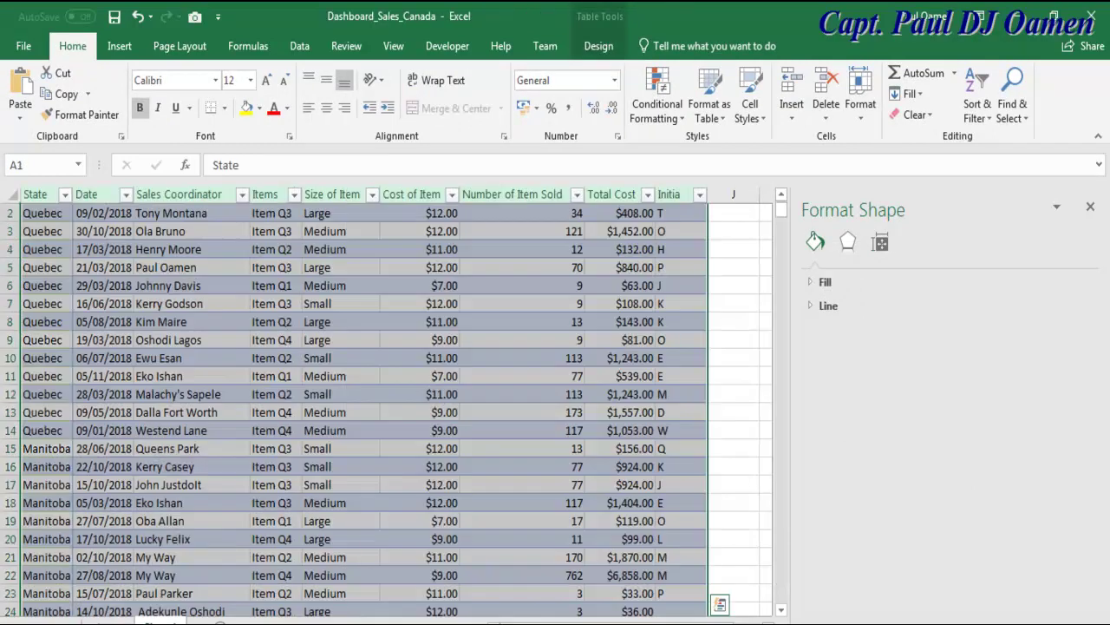
click(1091, 207)
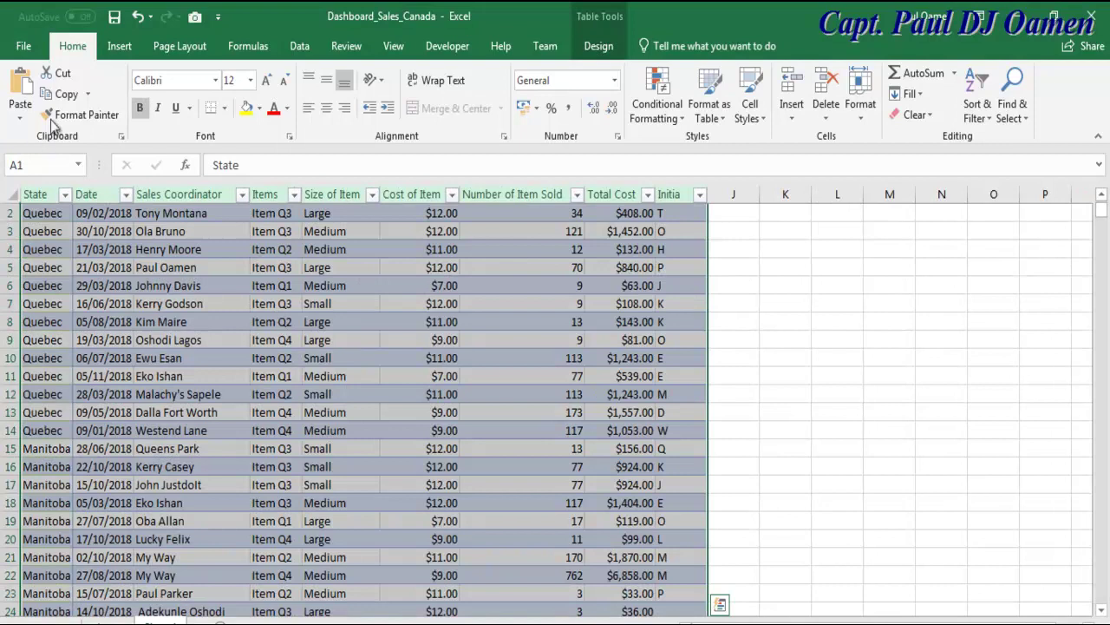
click(128, 52)
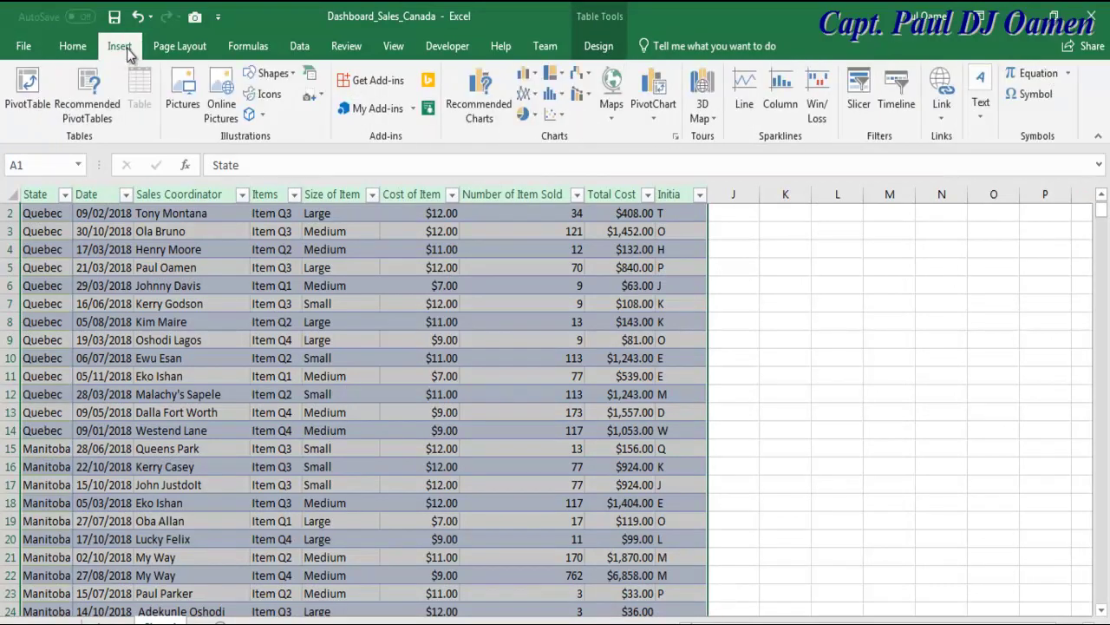
click(27, 92)
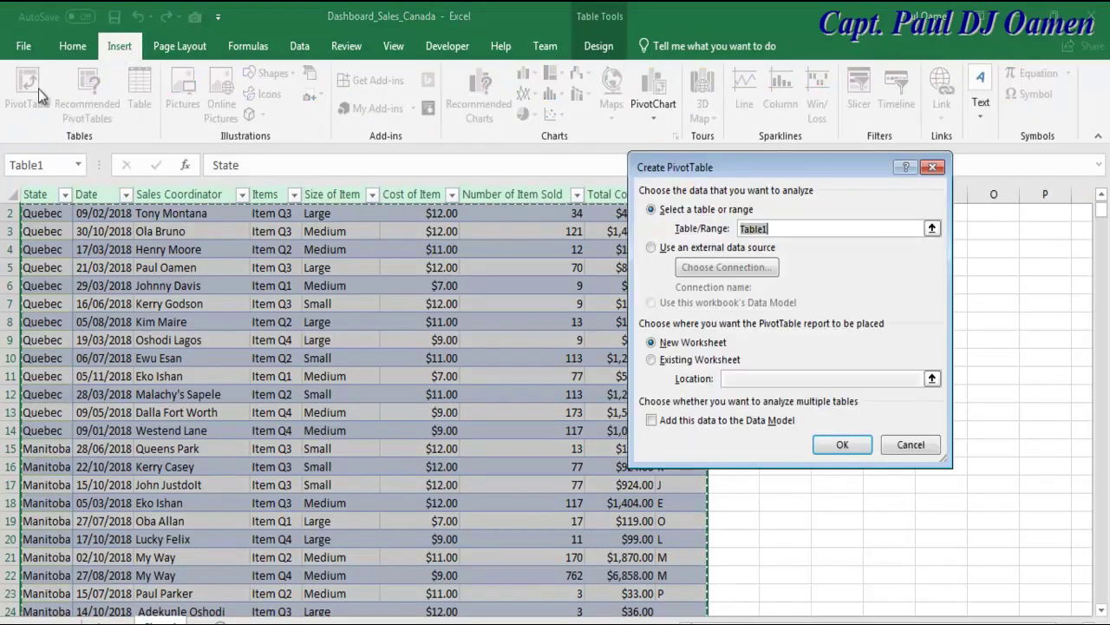
click(842, 445)
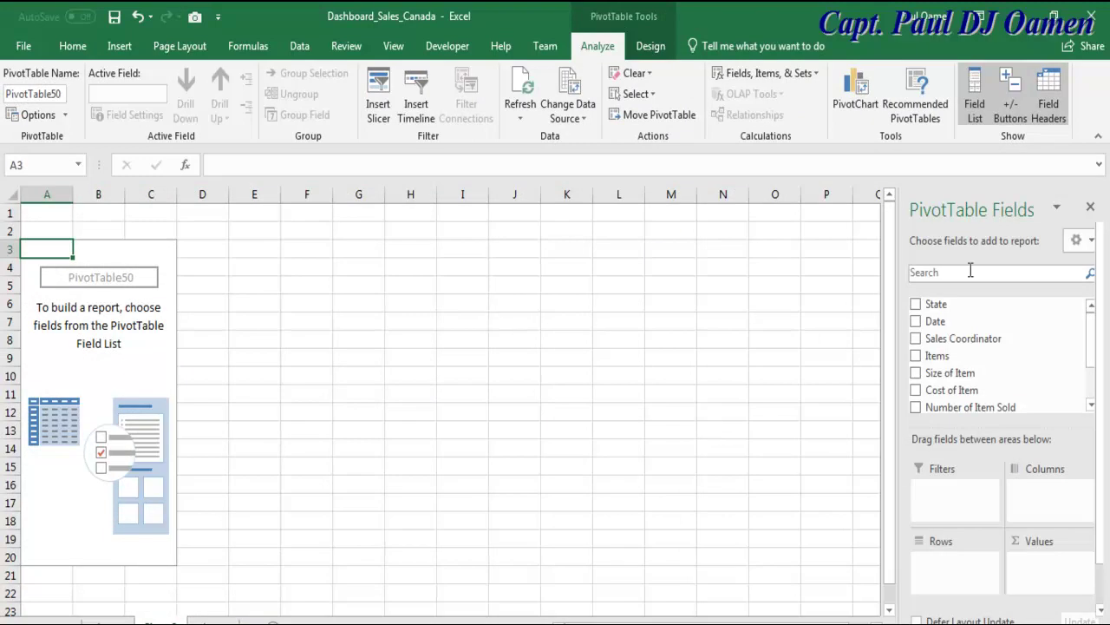
Add State and Sales Coordinator as rows and Cost of Item as summed values to the new PivotTable.
click(916, 305)
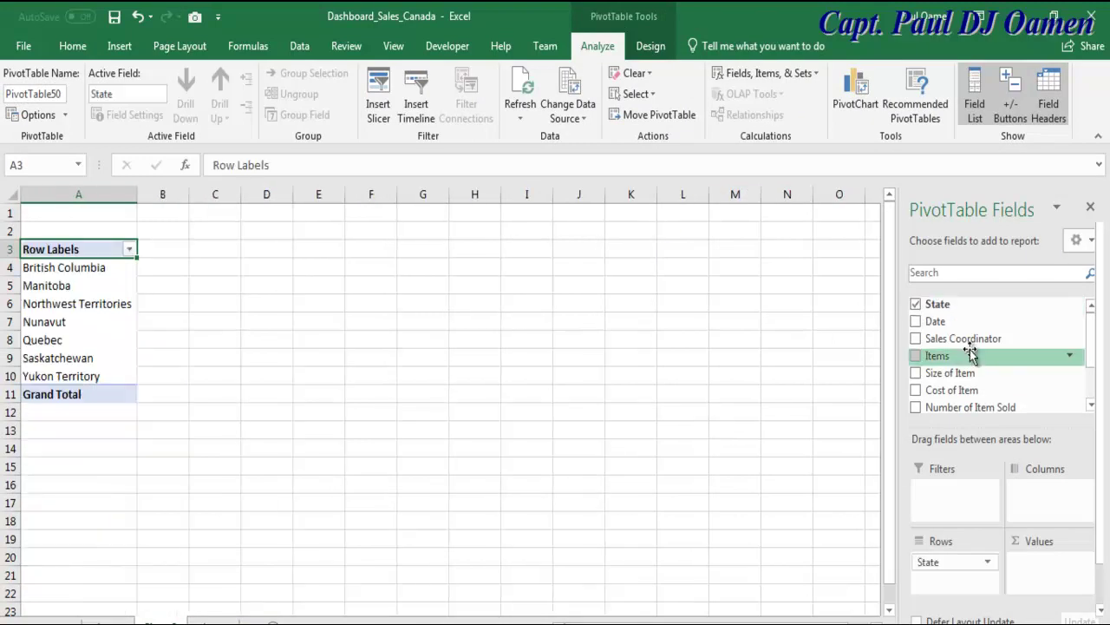
click(917, 339)
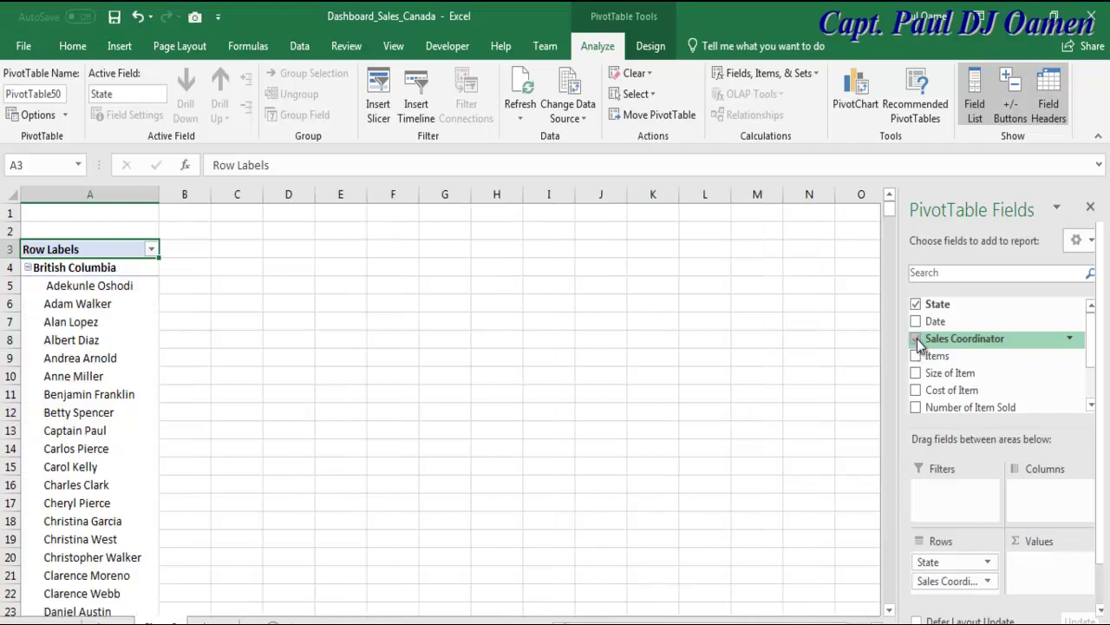
click(916, 391)
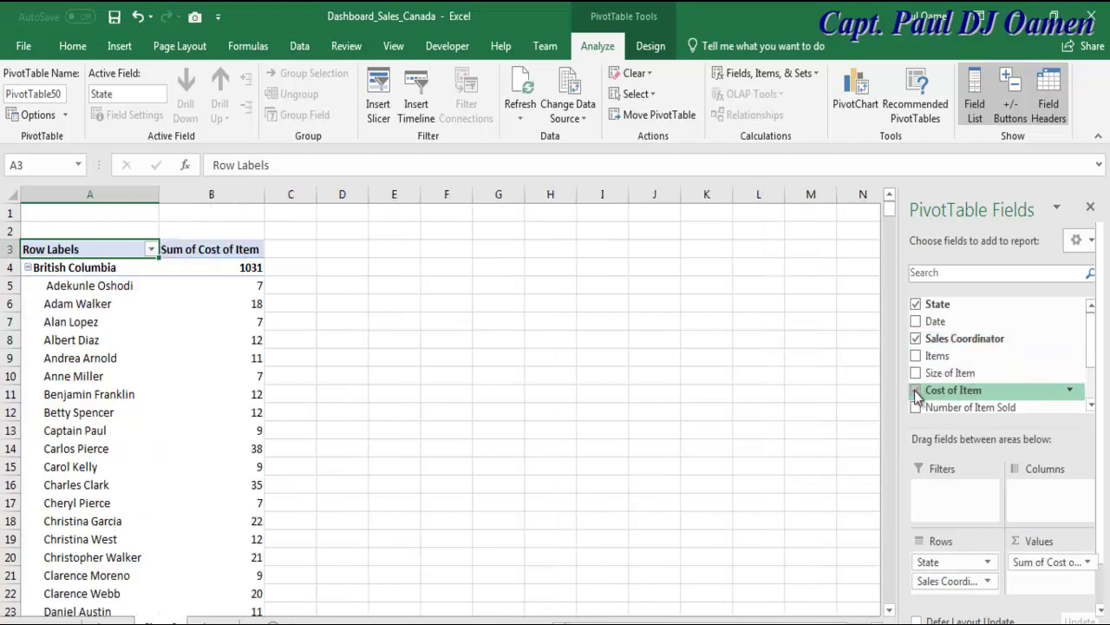
Insert a Line PivotChart from the State and Sales Coordinator PivotTable.
click(119, 47)
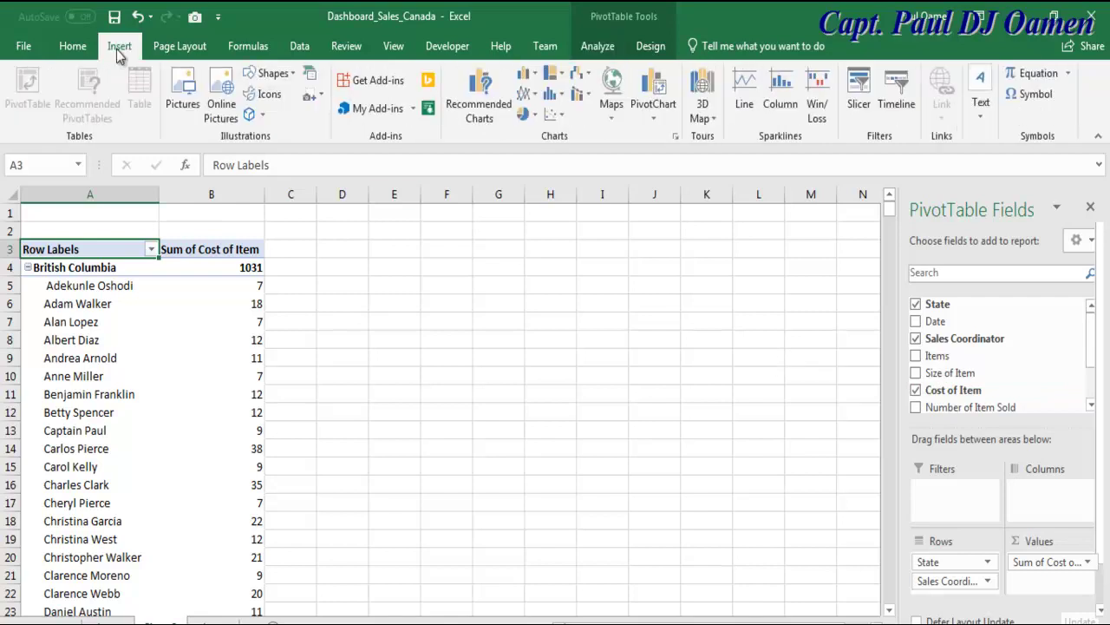
click(655, 113)
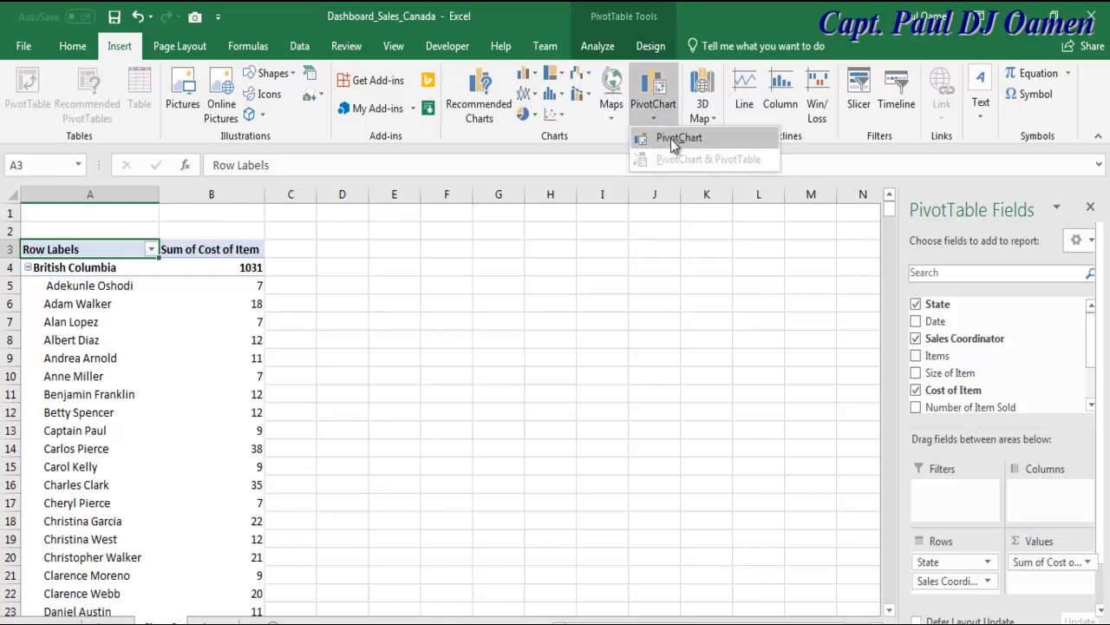
click(671, 137)
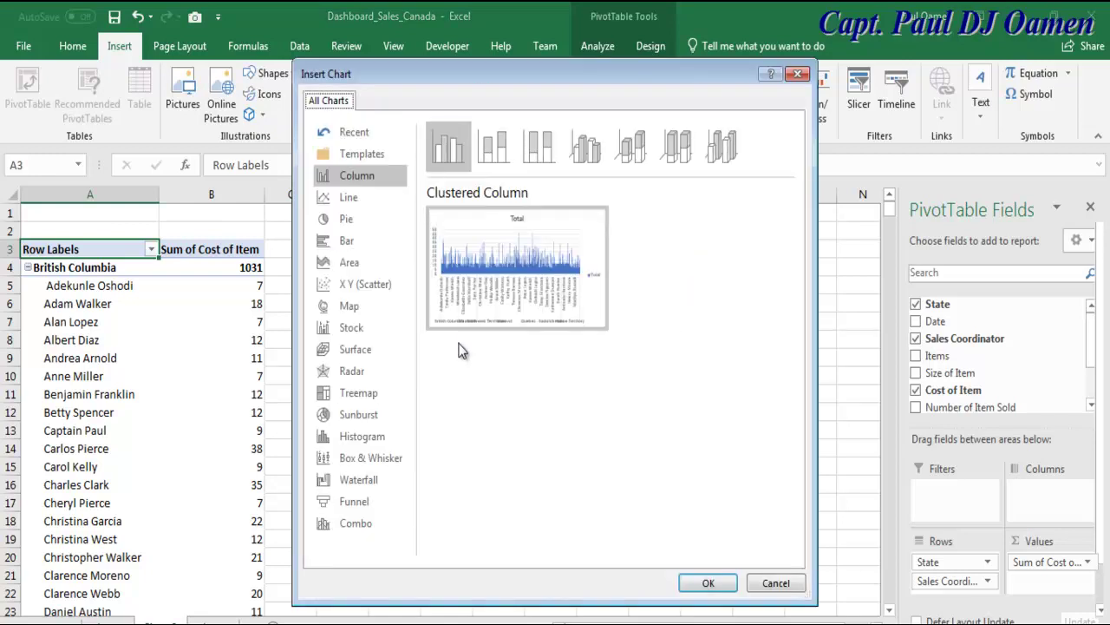
click(353, 197)
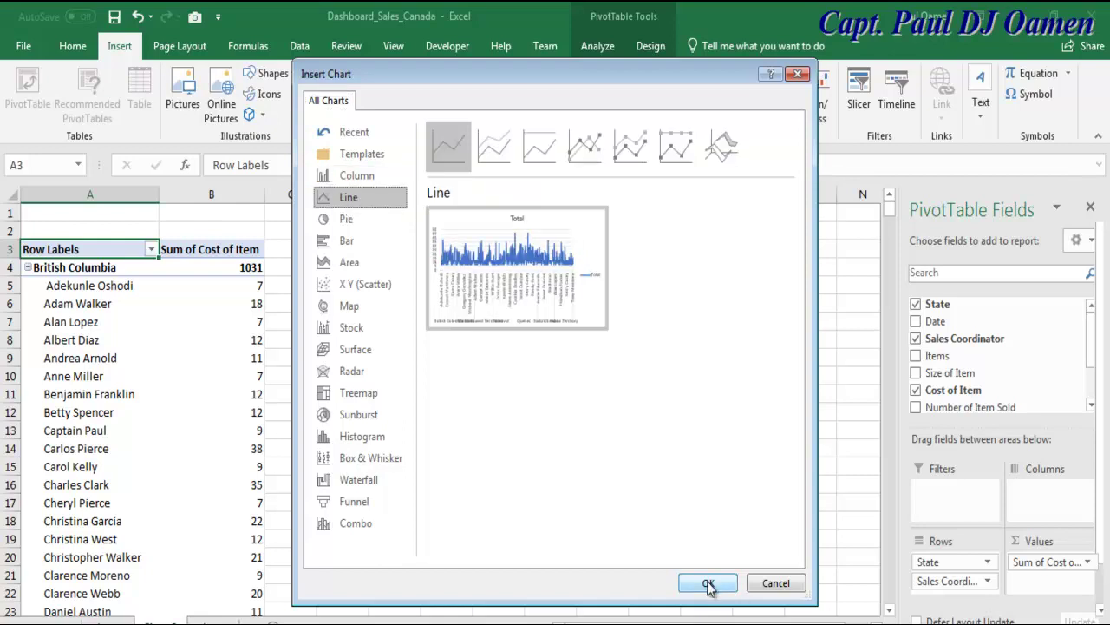
click(350, 173)
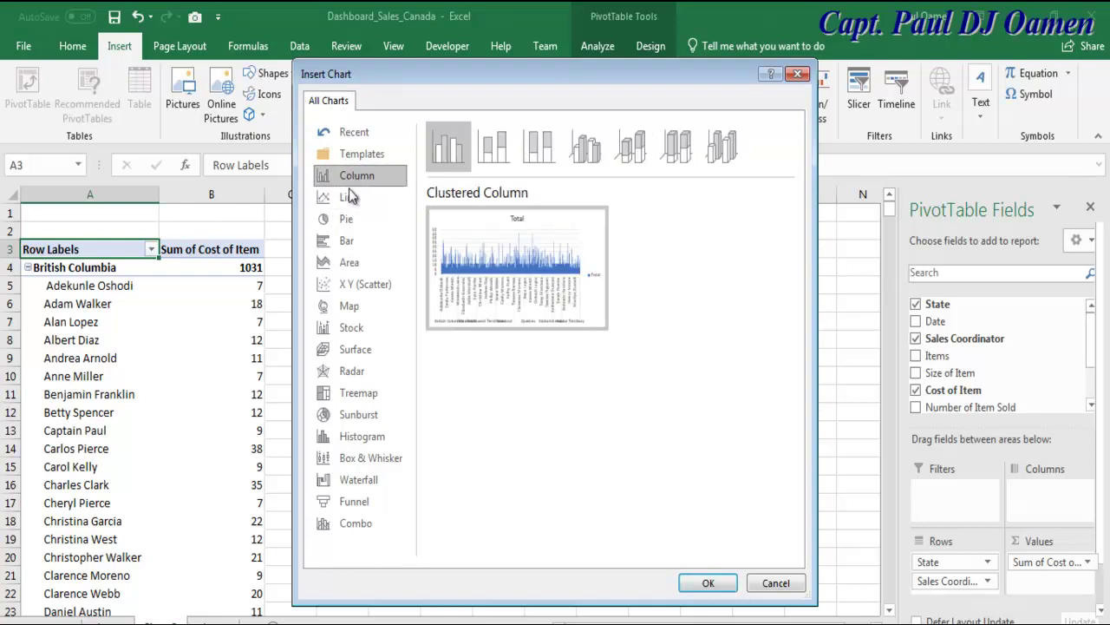
click(347, 199)
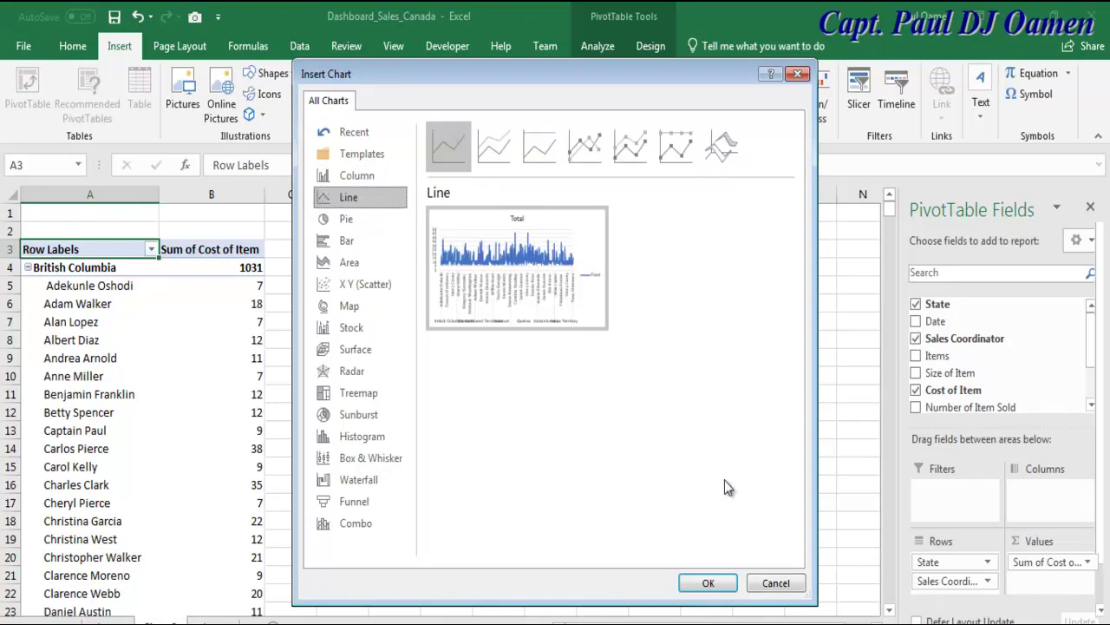
click(715, 583)
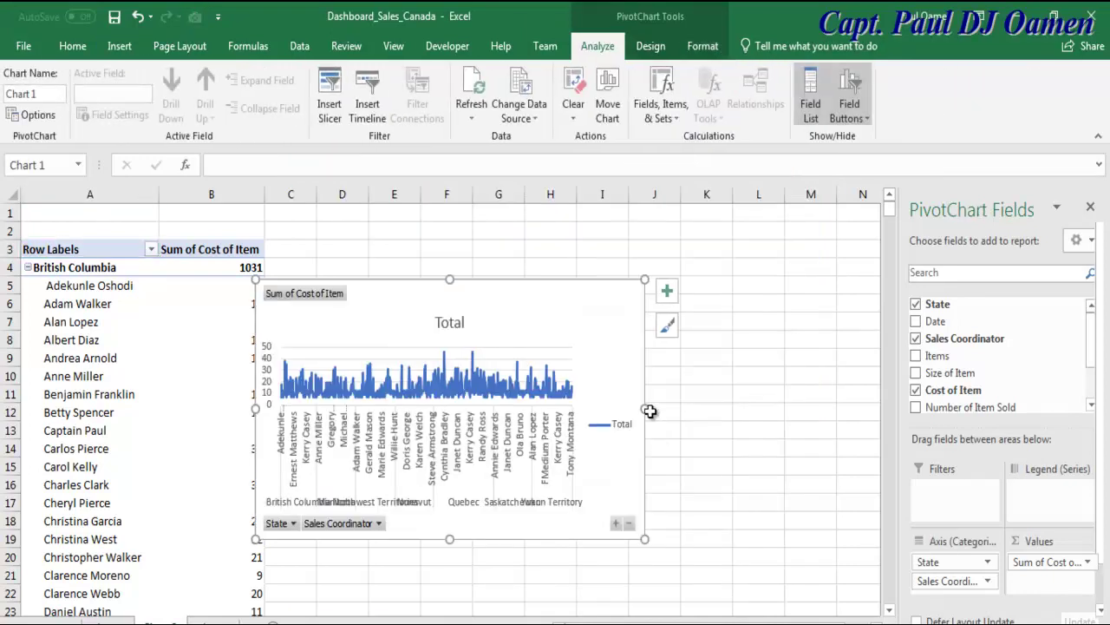
Move the line PivotChart up to row 1, widen it across about columns B to Q, and return to the sales table sheet.
drag(649, 407, 857, 408)
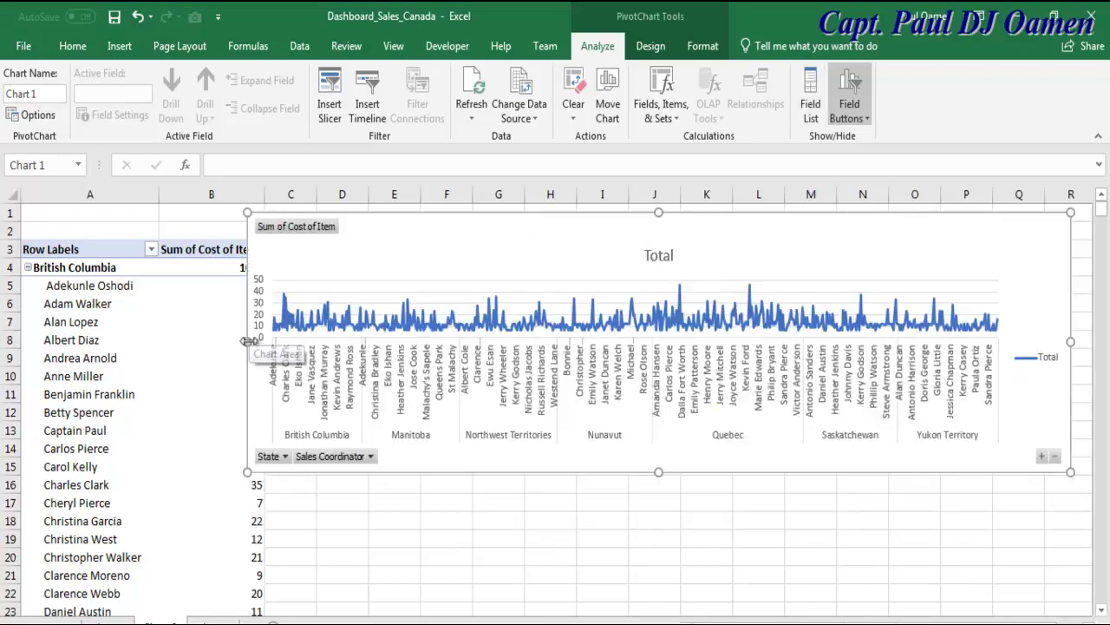
drag(248, 342, 193, 317)
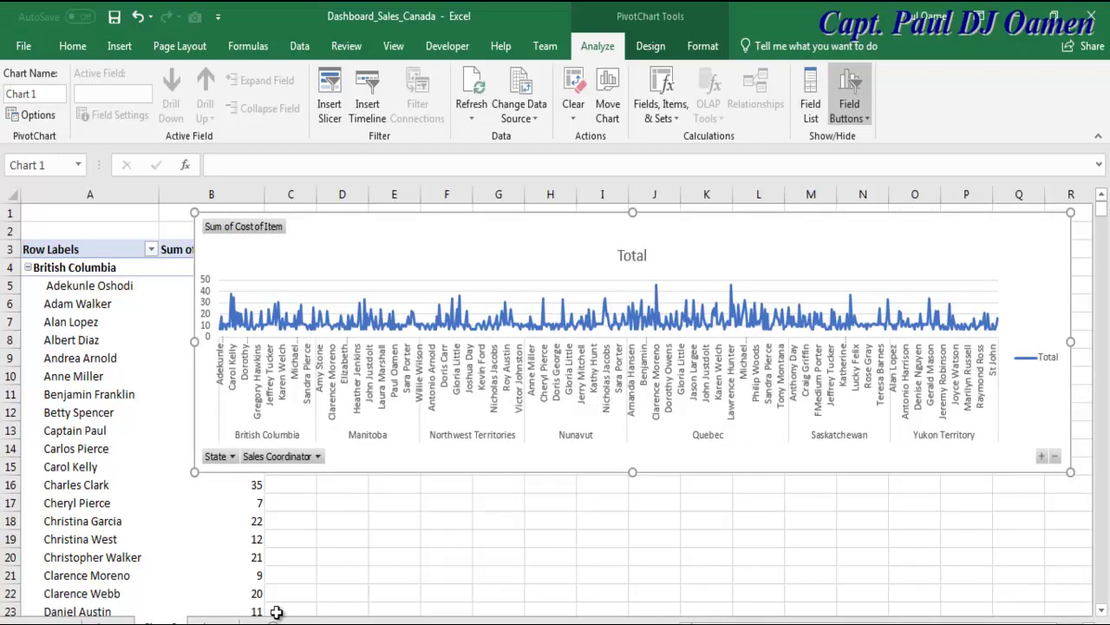
drag(769, 231, 857, 231)
key(ctrl+Page_Down)
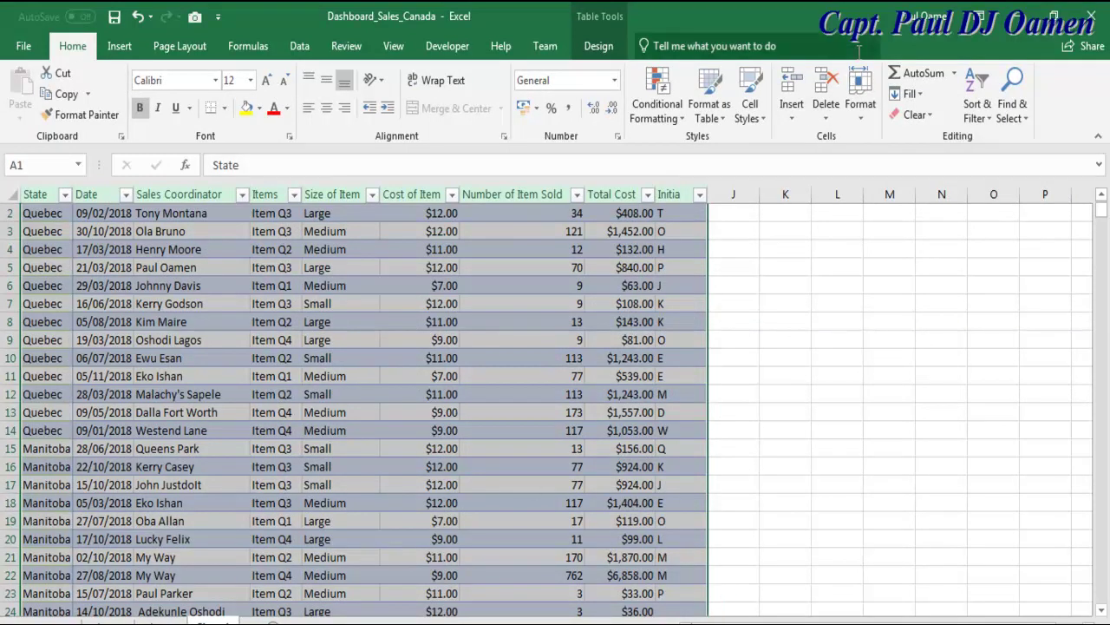
Create a PivotChart with its underlying PivotTable from Table1, placed on a new worksheet.
click(134, 50)
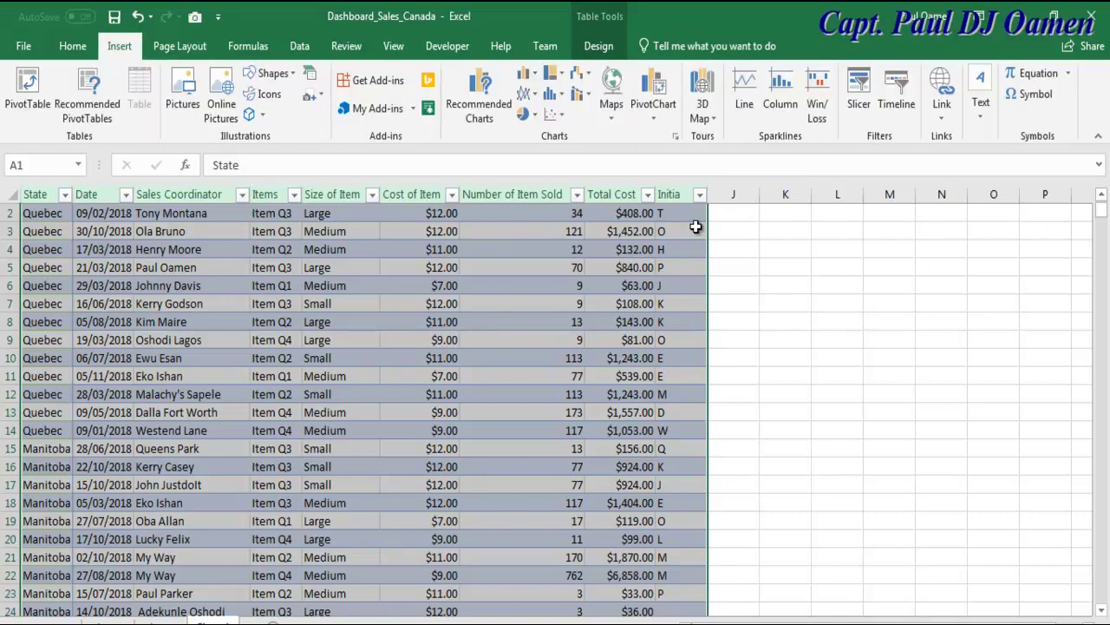
click(664, 91)
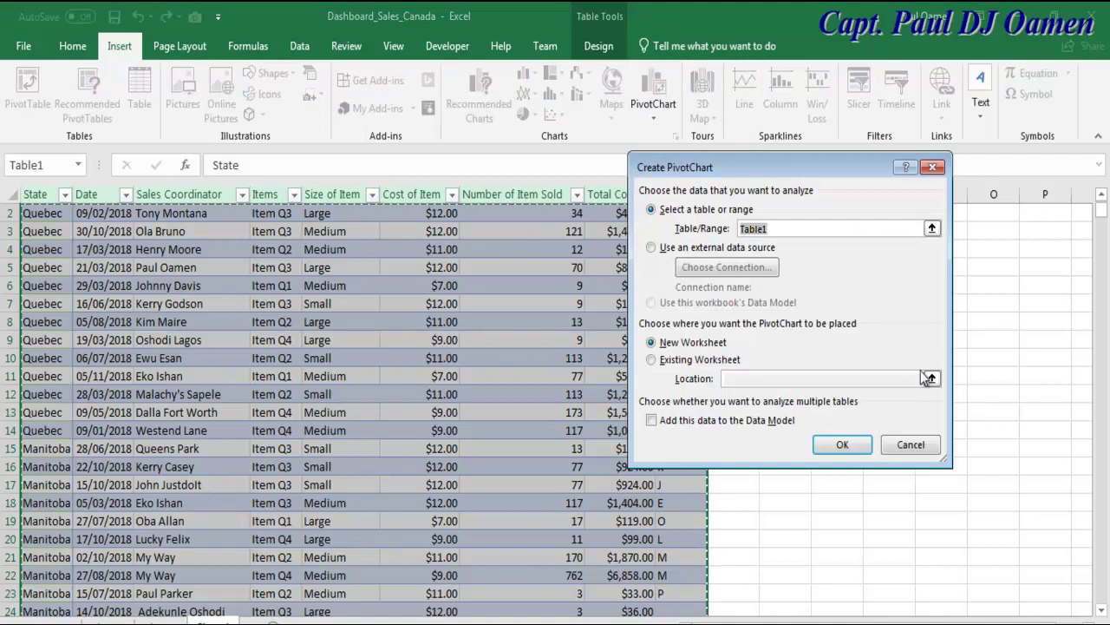
click(842, 444)
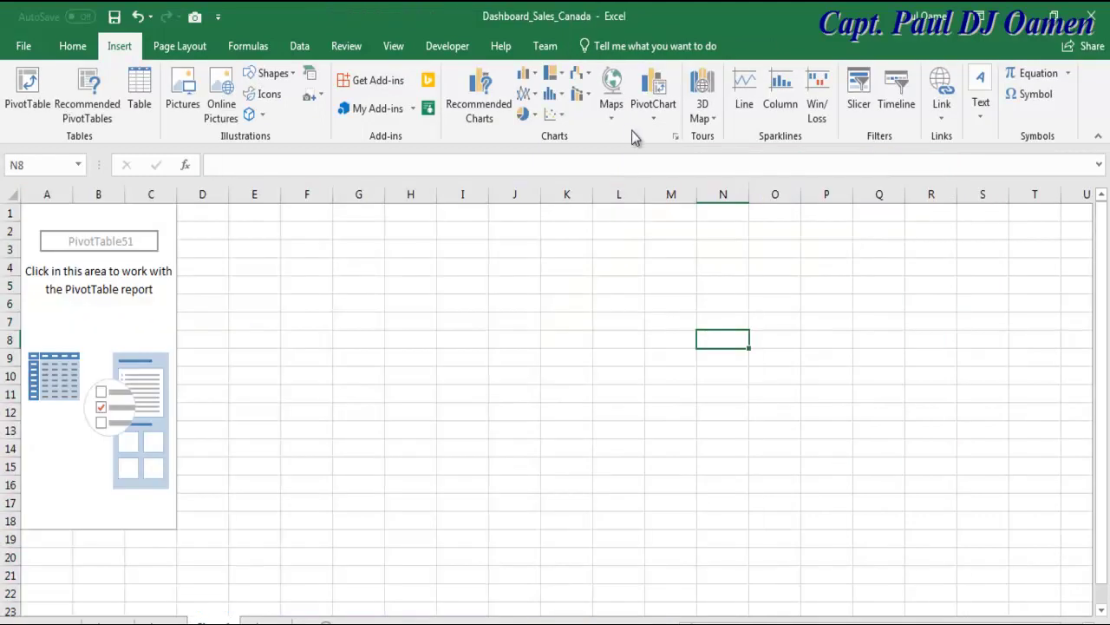
click(655, 120)
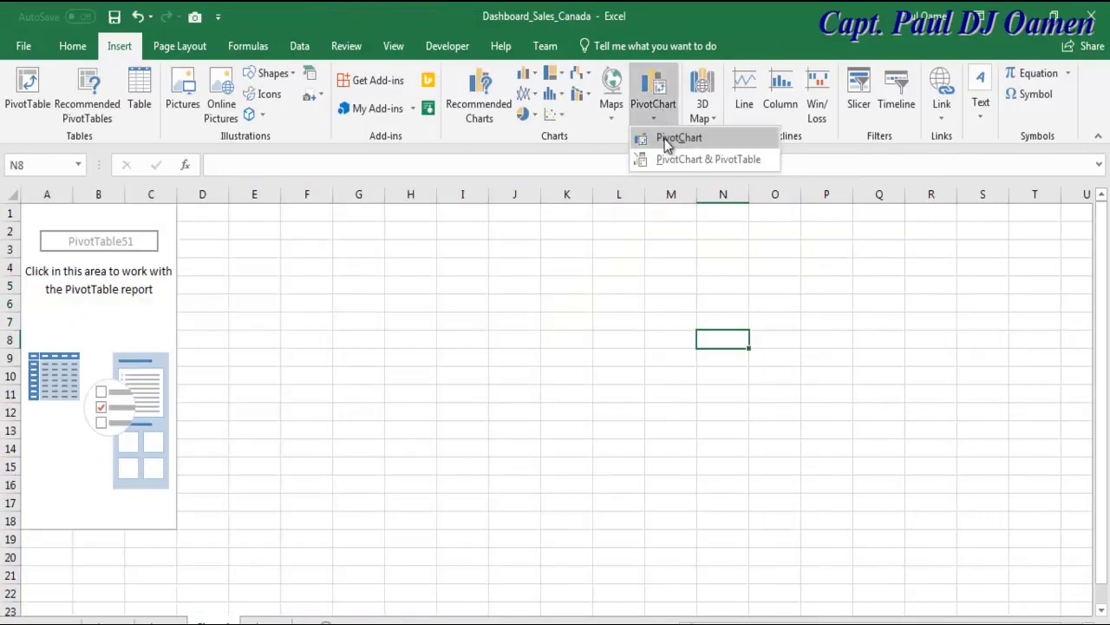
click(664, 144)
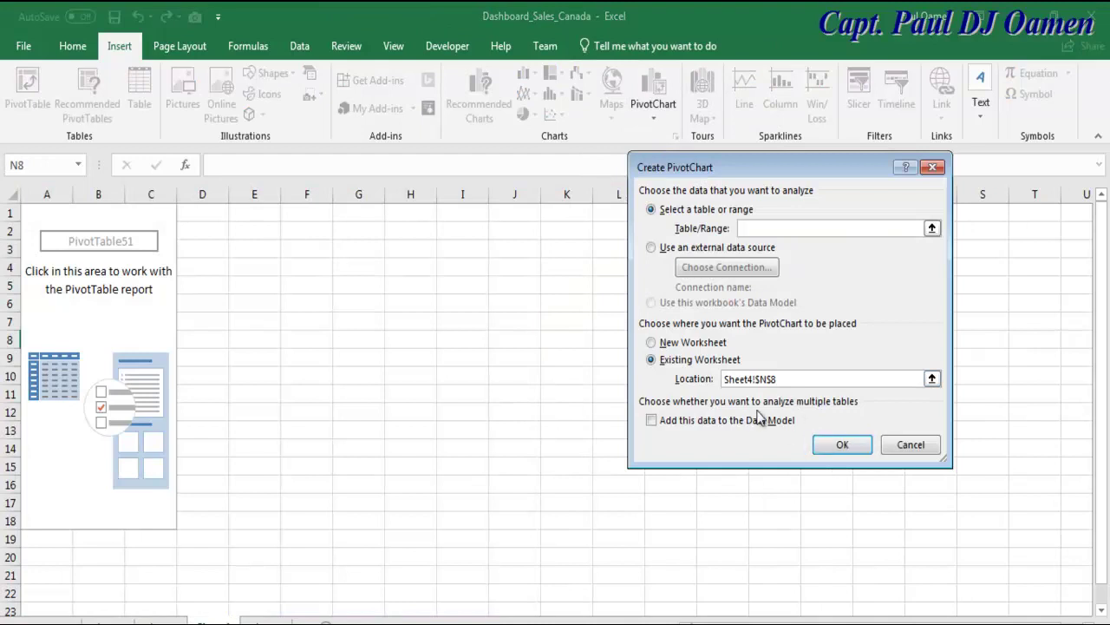
click(909, 445)
Add State as rows and Total Cost as summed values to the empty PivotTable.
click(144, 246)
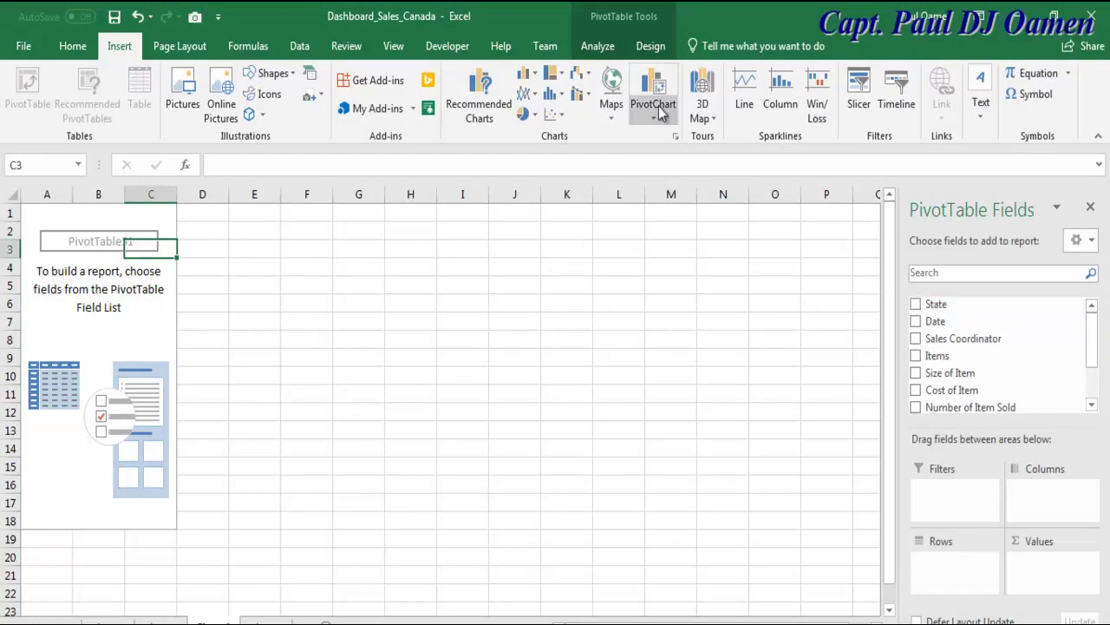
click(917, 305)
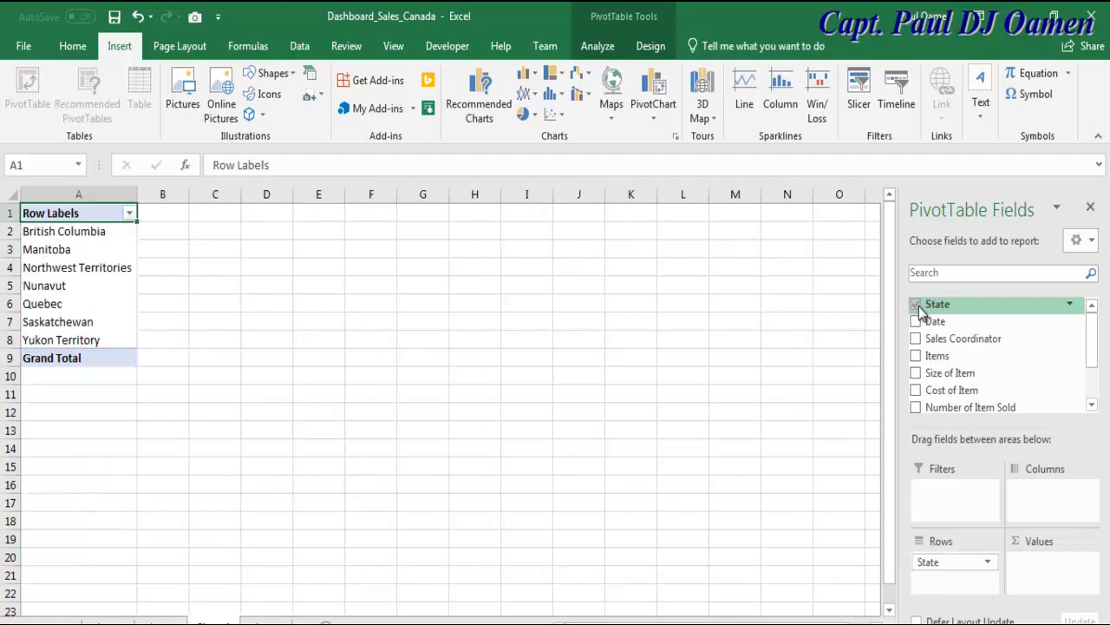
drag(1091, 359, 1093, 385)
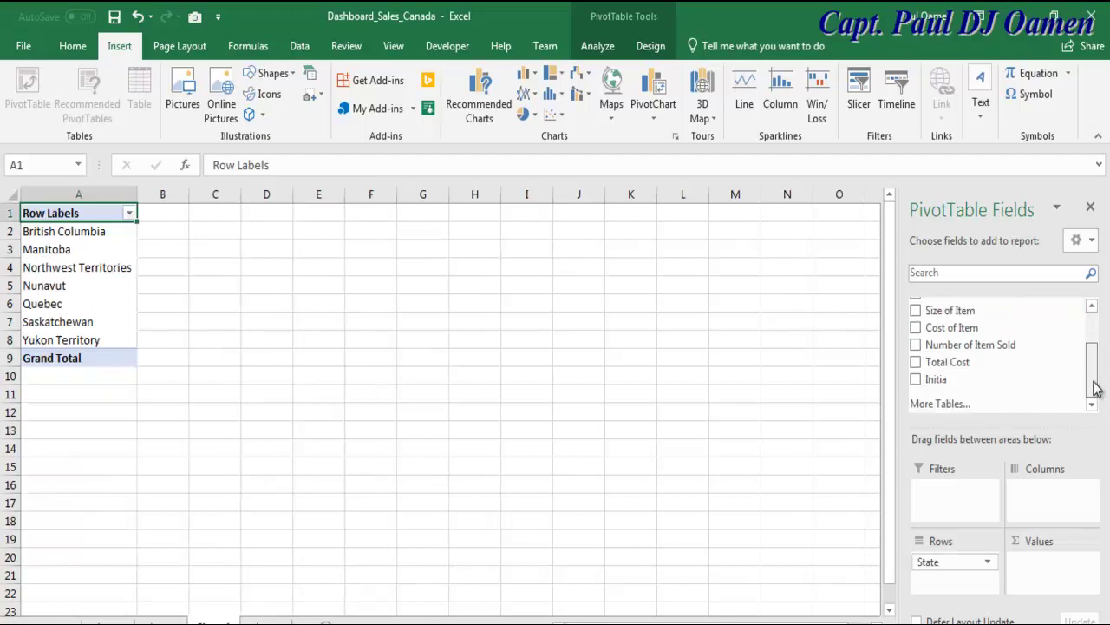
click(918, 364)
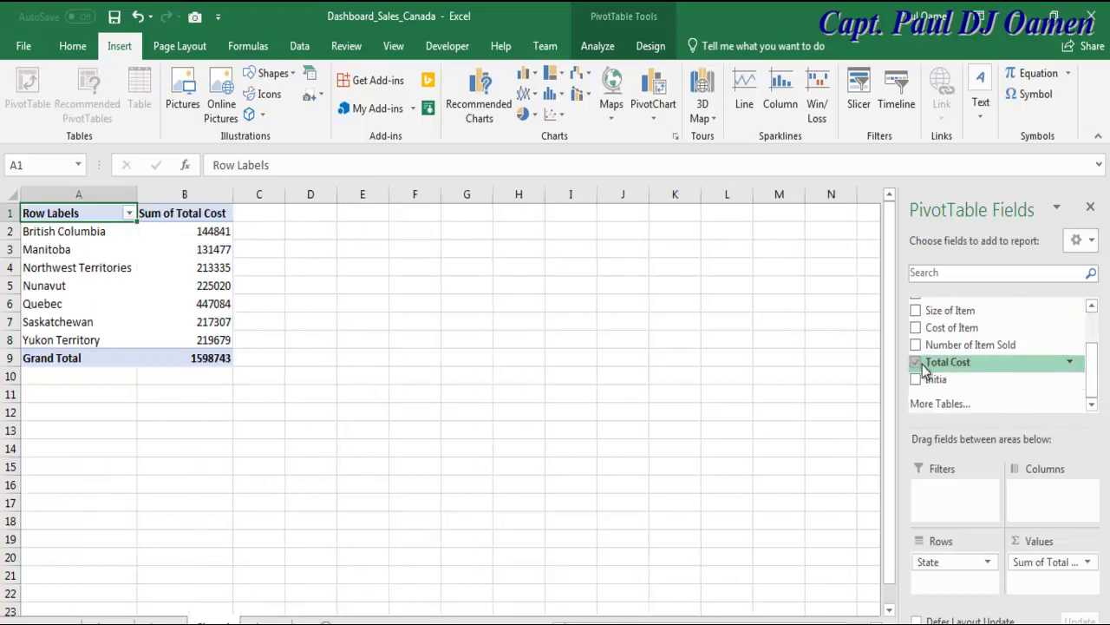
Insert a Doughnut PivotChart from the State and Total Cost PivotTable and move it up to row 1, across about columns E to L.
click(657, 120)
click(662, 146)
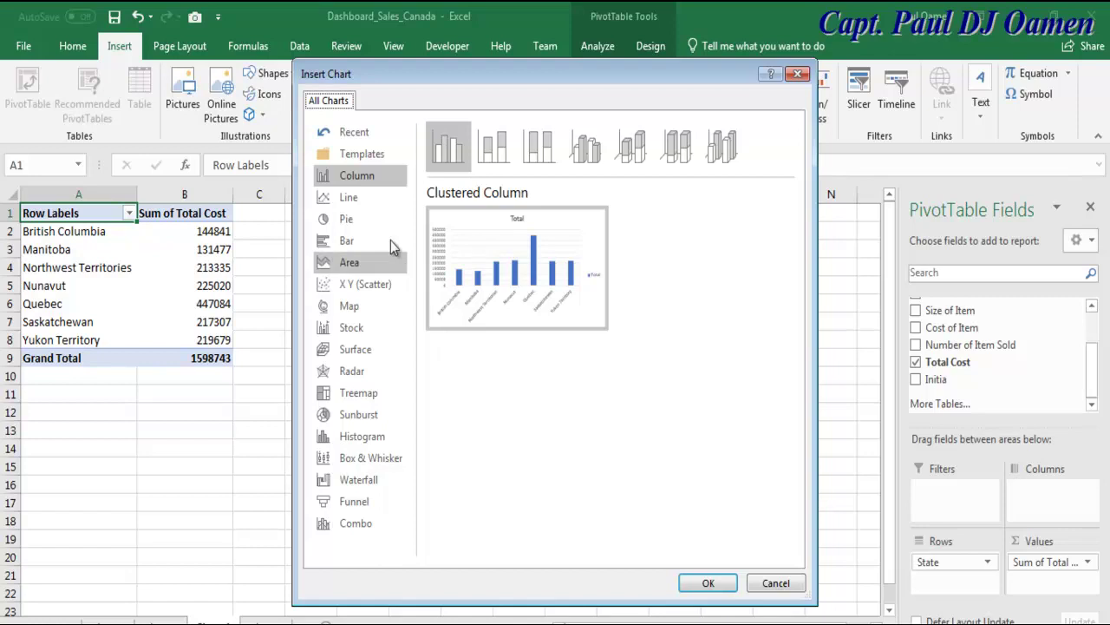
click(351, 220)
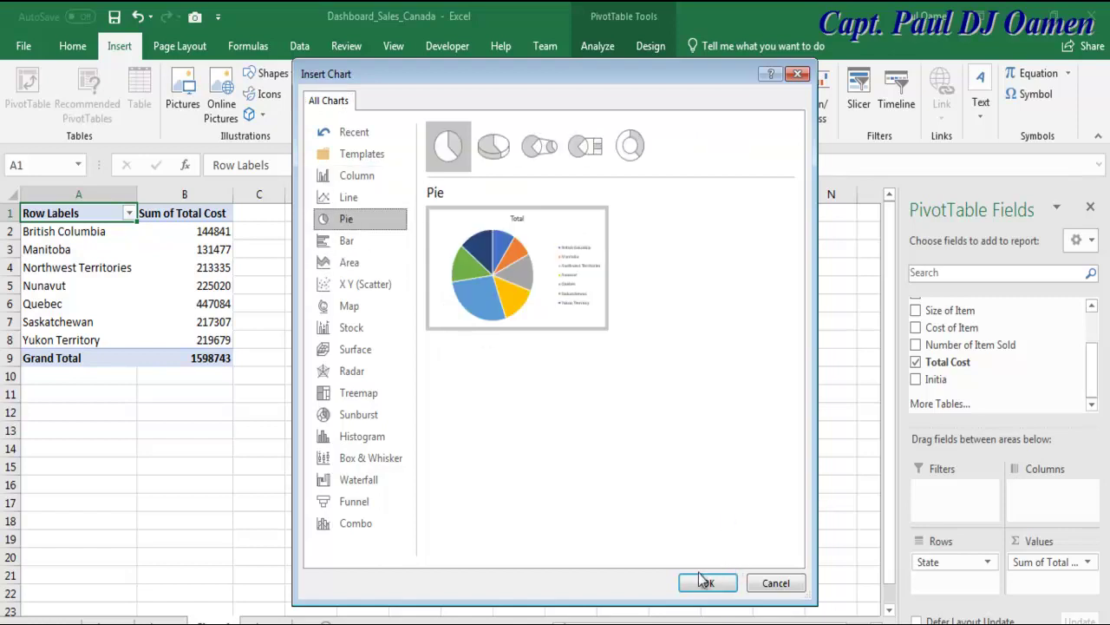
click(631, 165)
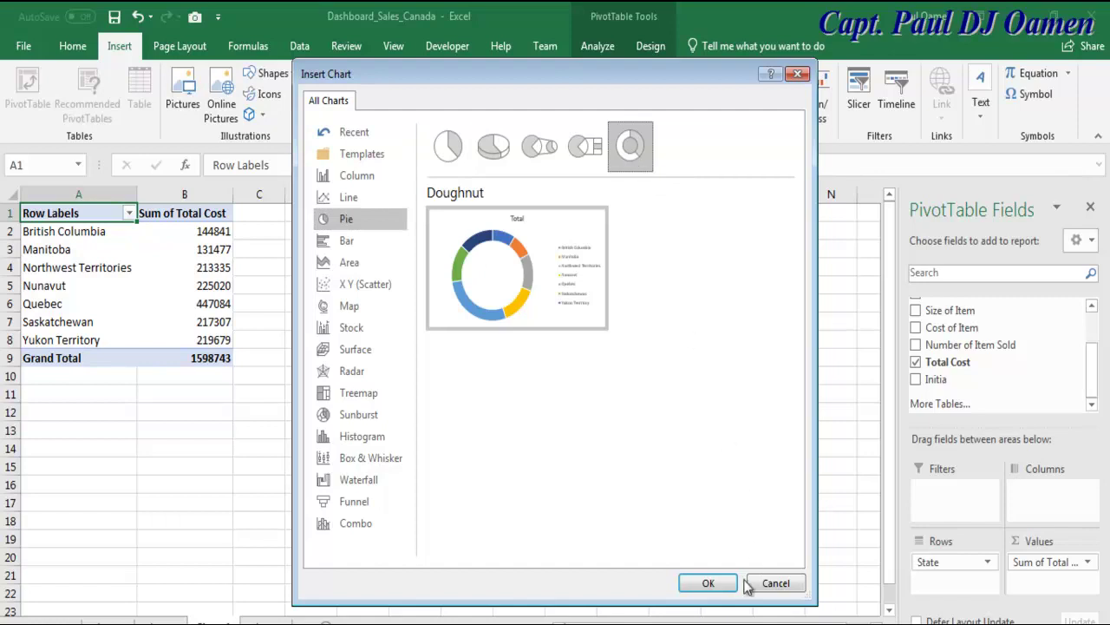
click(707, 583)
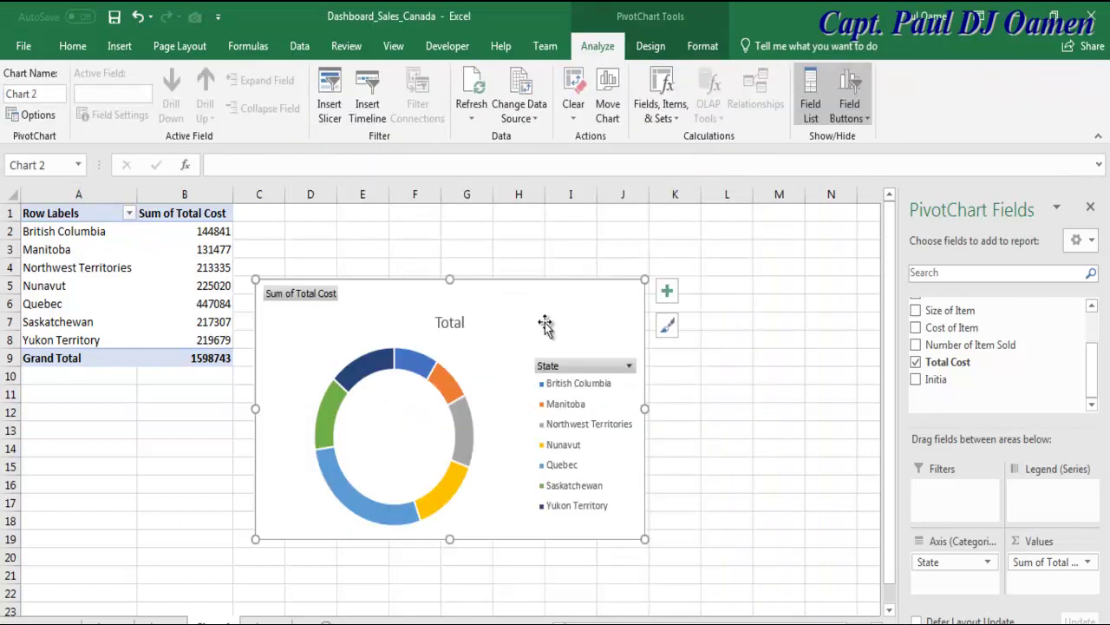
drag(546, 322, 630, 250)
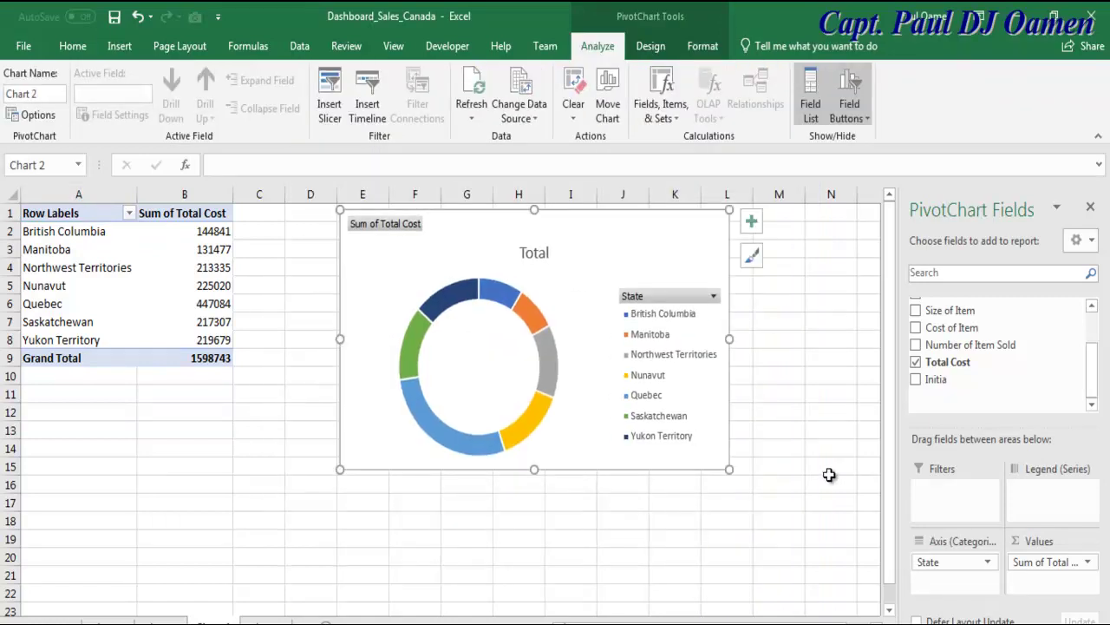
click(831, 412)
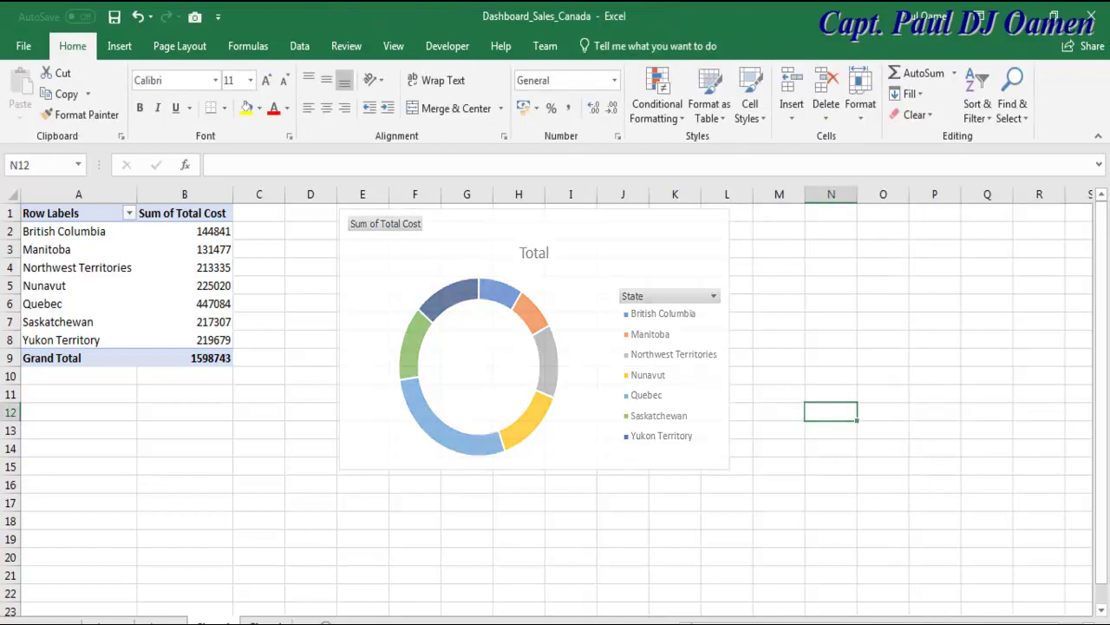
Create another PivotTable from Table1 on the sales table sheet, placed on a new worksheet.
key(ctrl+Page_Down)
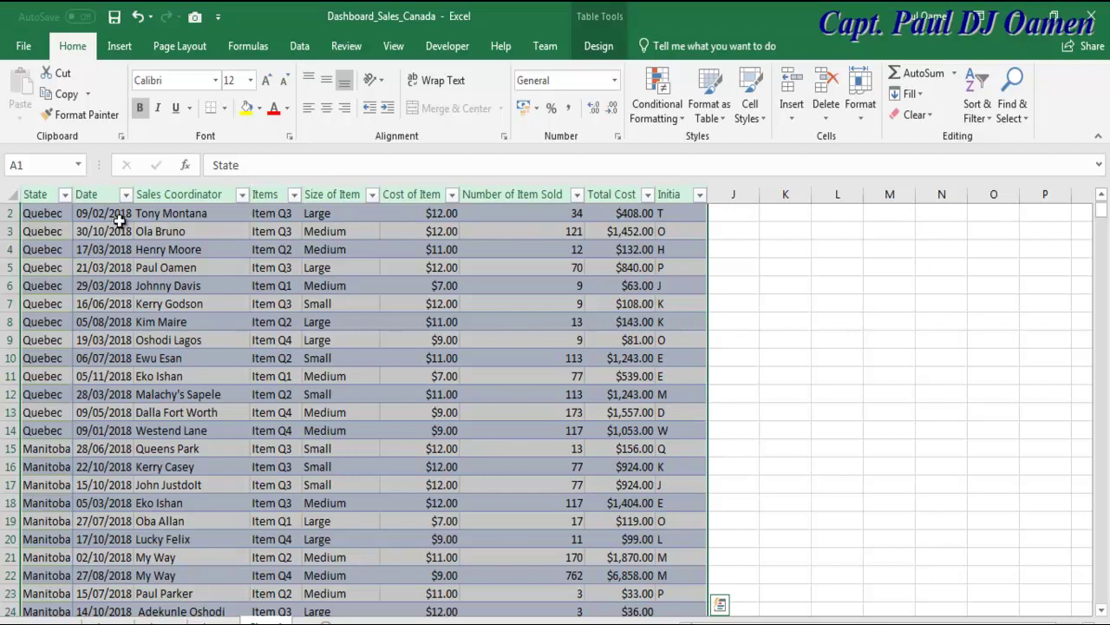
click(114, 47)
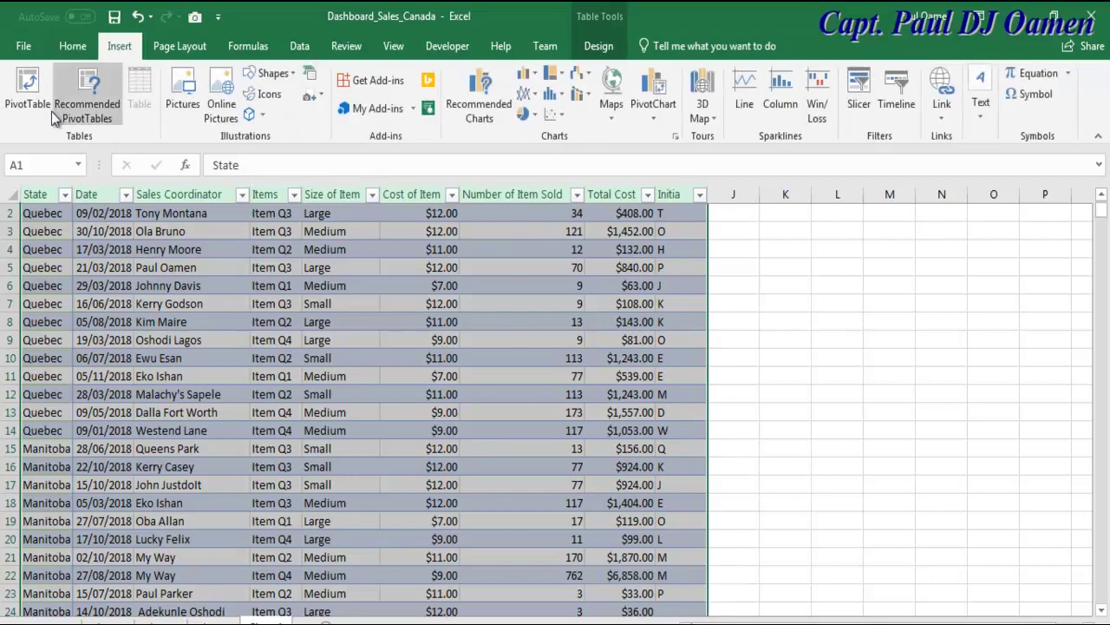
click(28, 93)
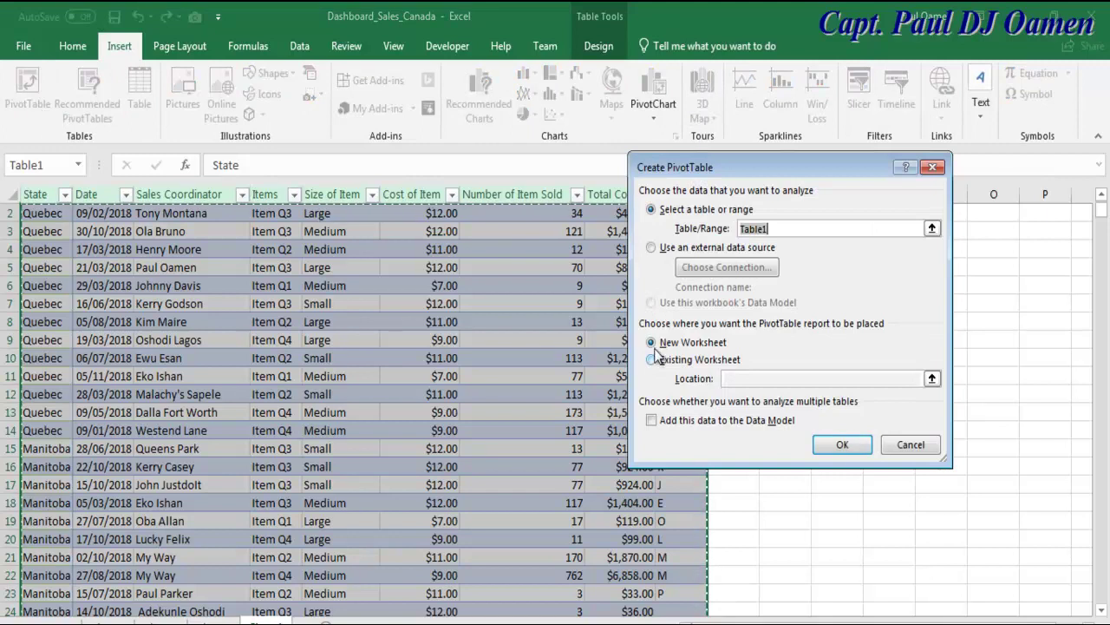
click(839, 451)
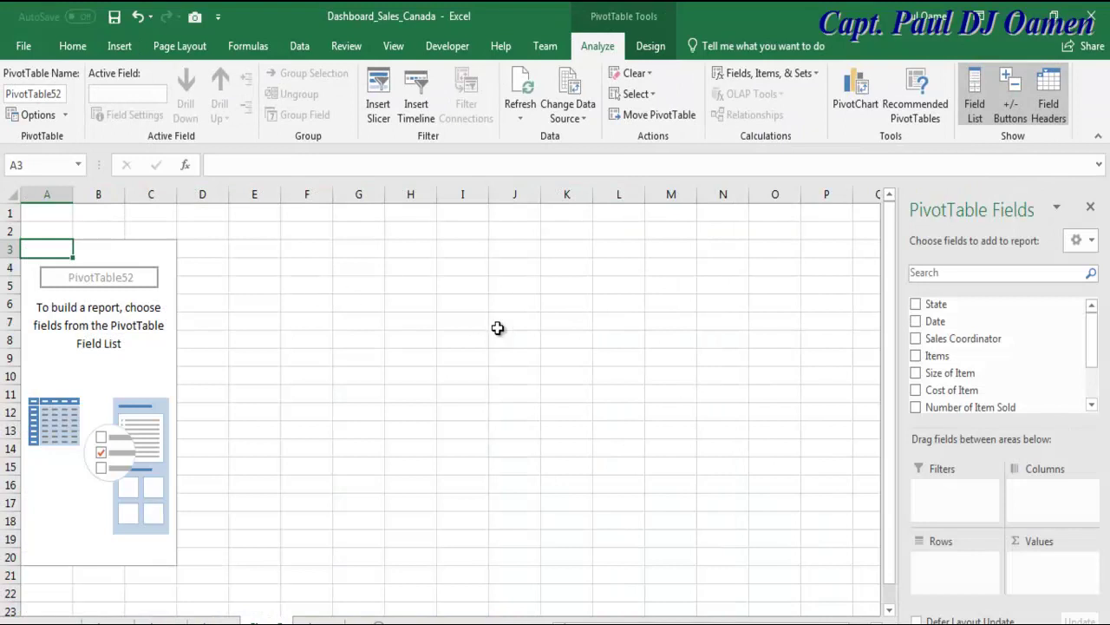
Add State as rows and Cost of Item and Number of Item Sold as summed values to the new PivotTable.
click(917, 304)
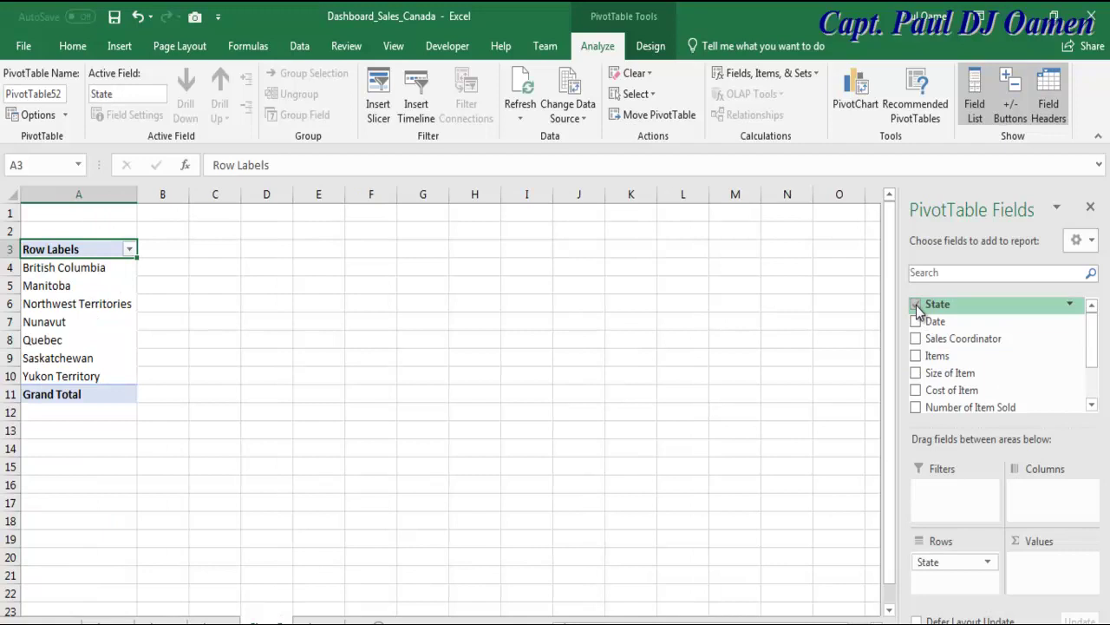
click(916, 392)
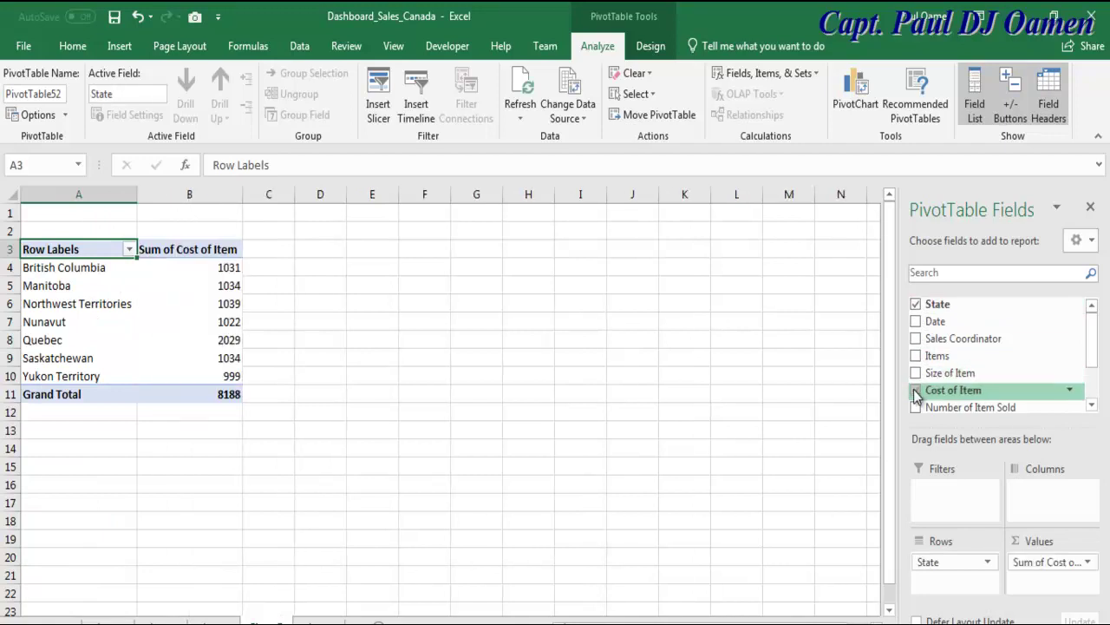
drag(1090, 342, 1093, 398)
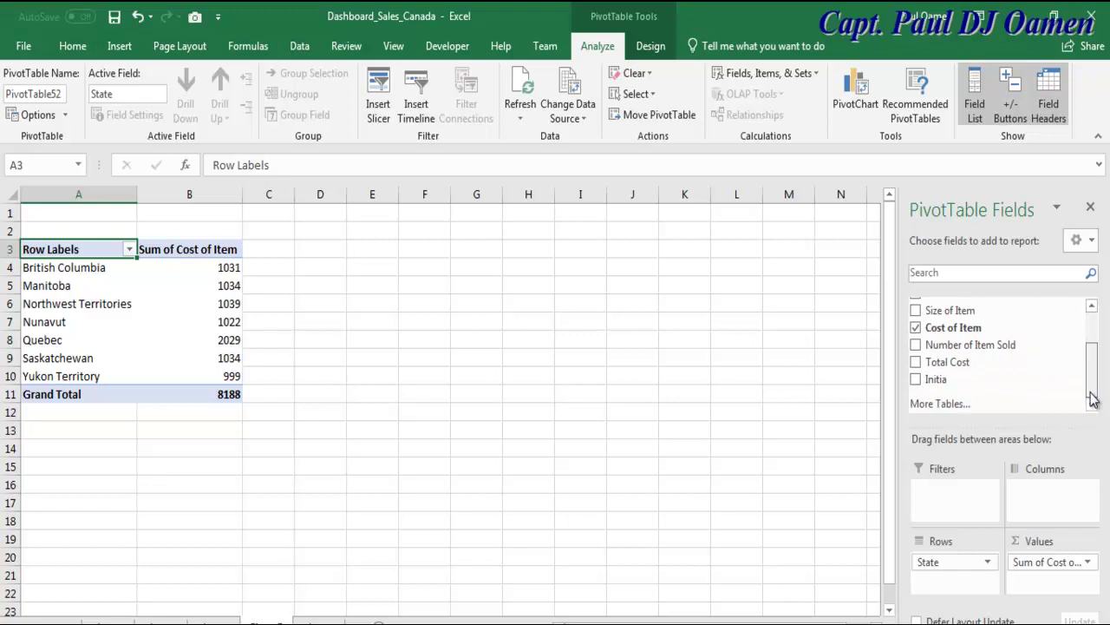
click(917, 346)
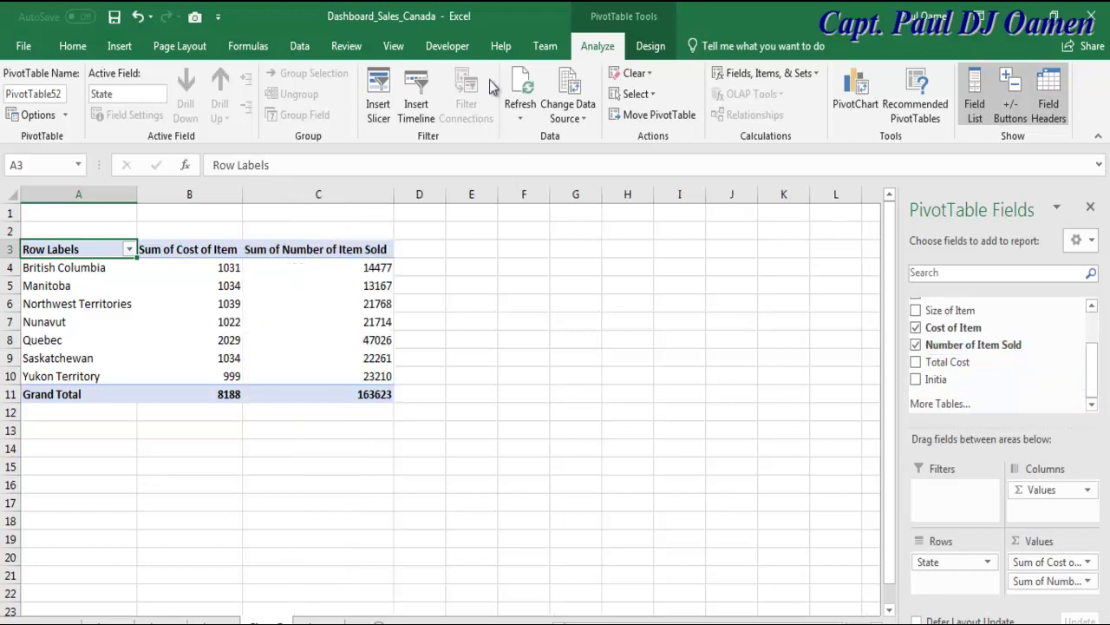
Insert a Clustered Bar PivotChart from this PivotTable and move it beside the table, across about columns E to L from row 2.
click(120, 45)
click(655, 107)
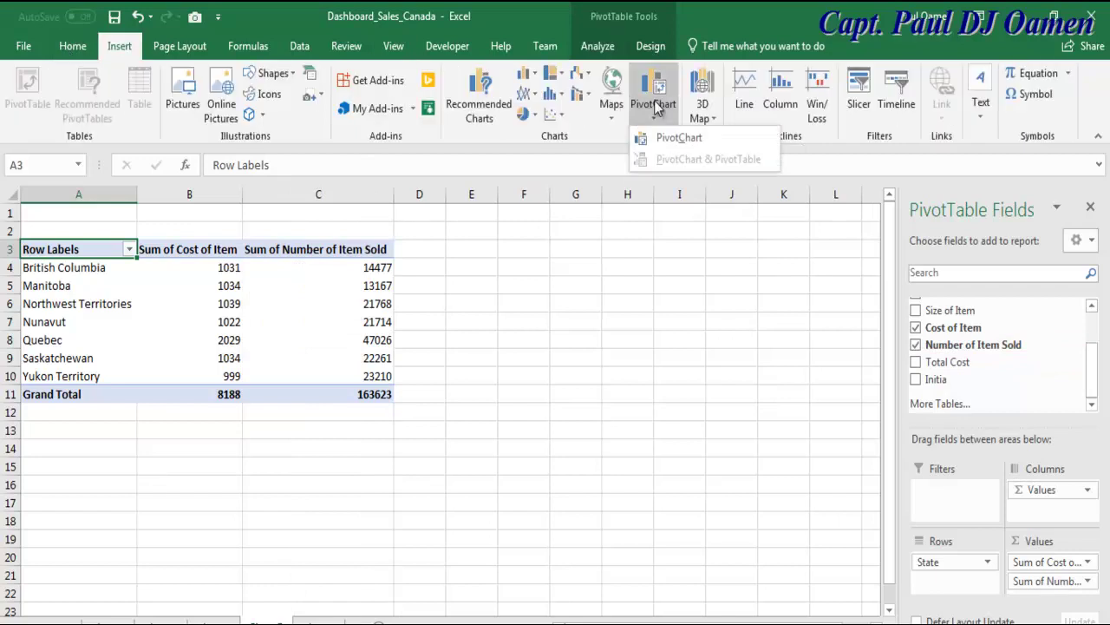
click(672, 137)
click(351, 246)
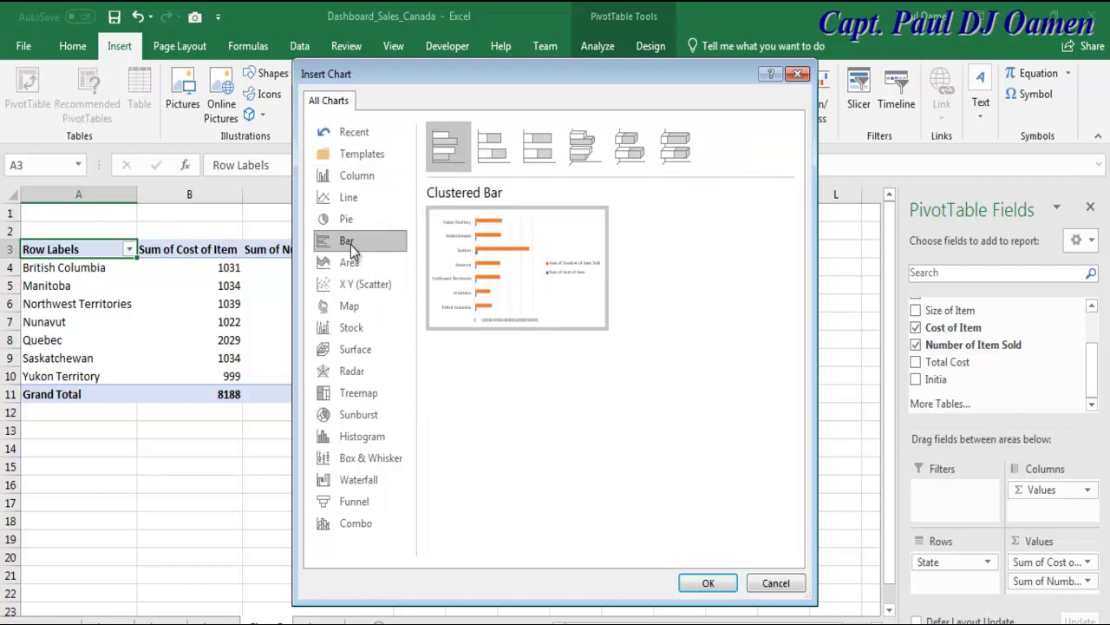
click(707, 583)
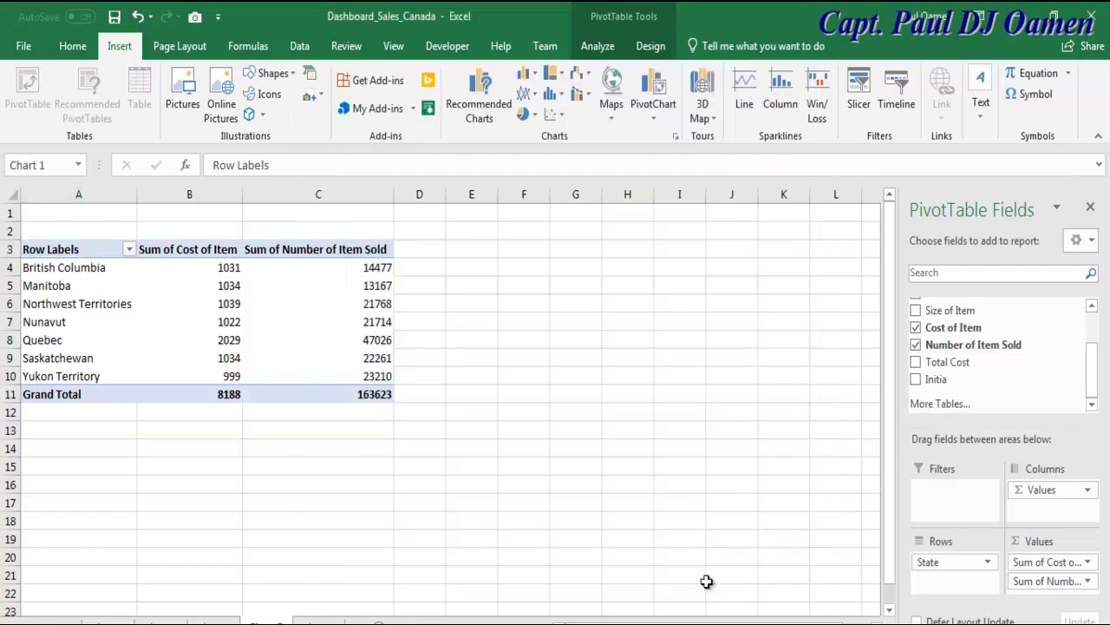
drag(541, 290, 725, 233)
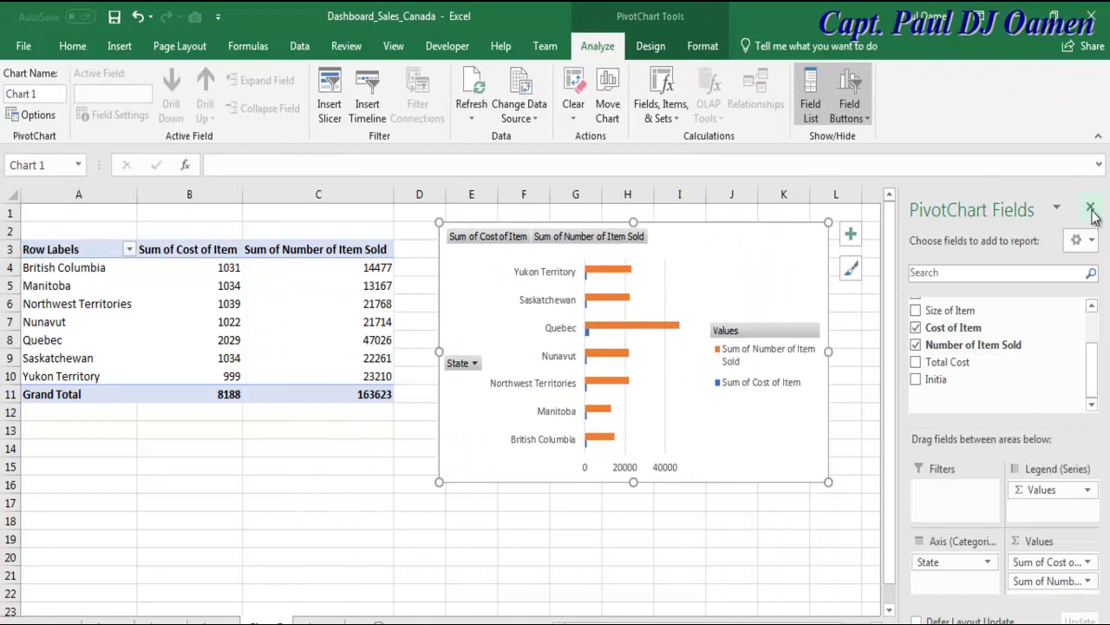
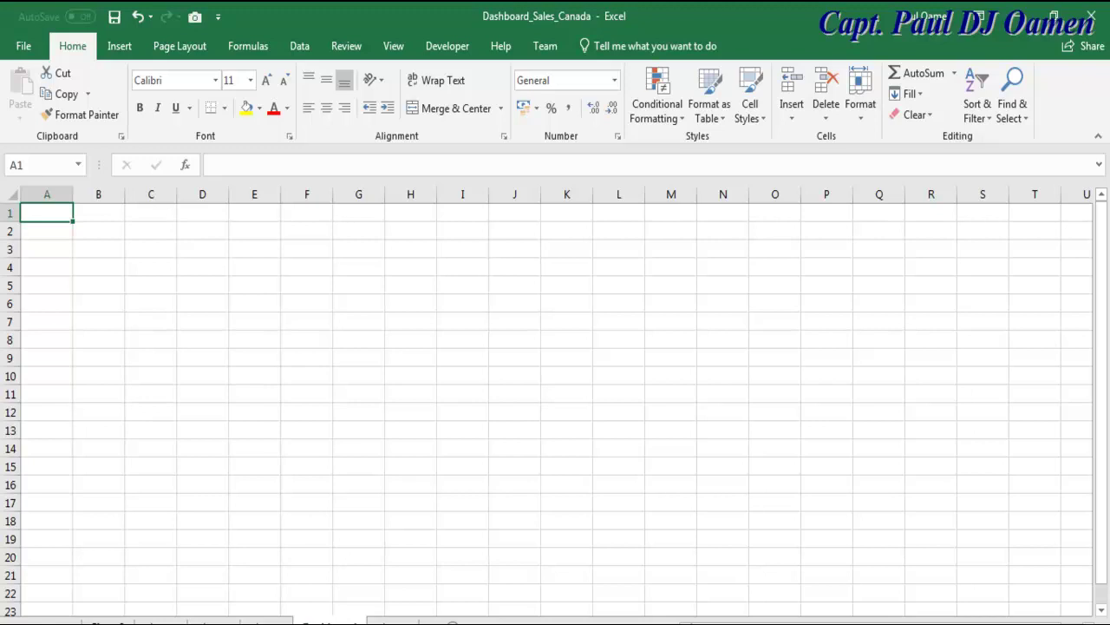
Copy the Canada map chart onto the blank dashboard sheet and place it across about columns A to H, starting at row 12.
click(613, 304)
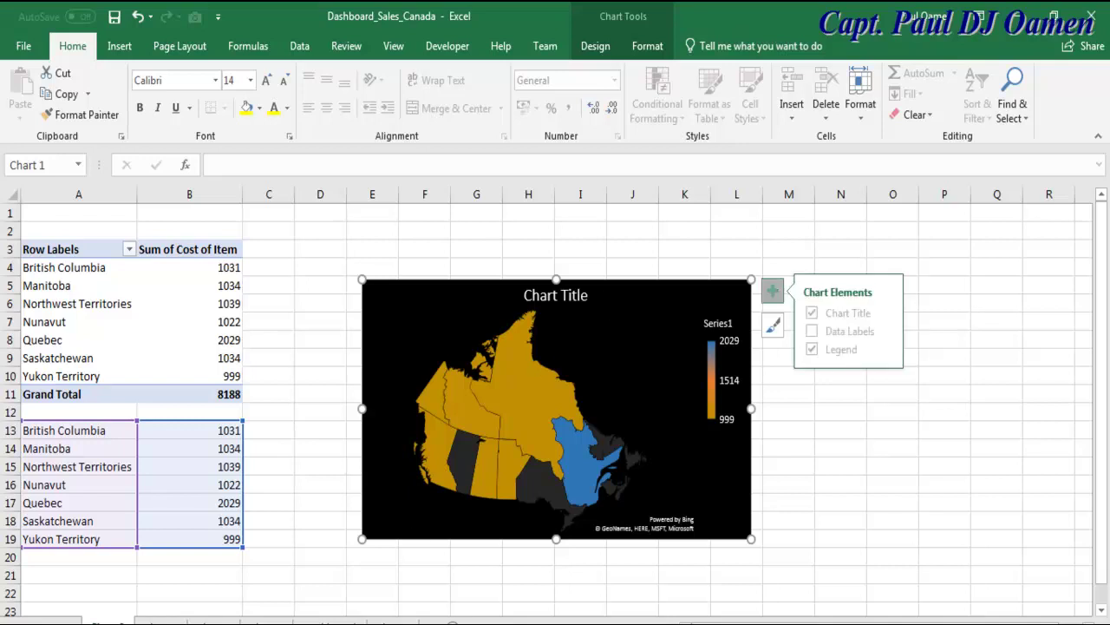
key(ctrl+Page_Down)
click(248, 536)
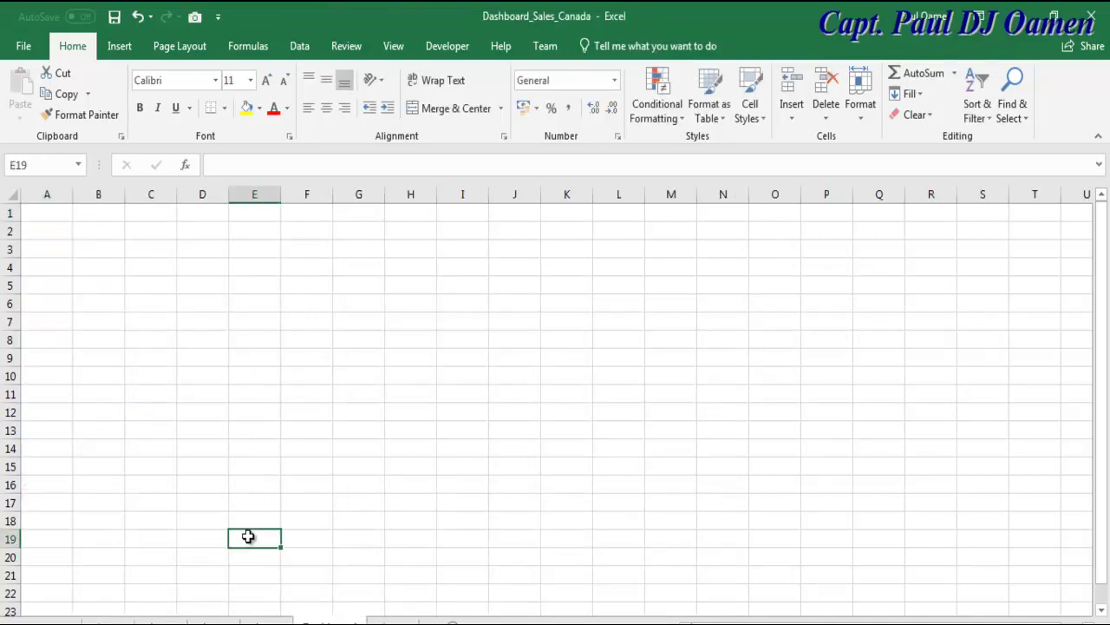
click(300, 491)
key(ctrl+v)
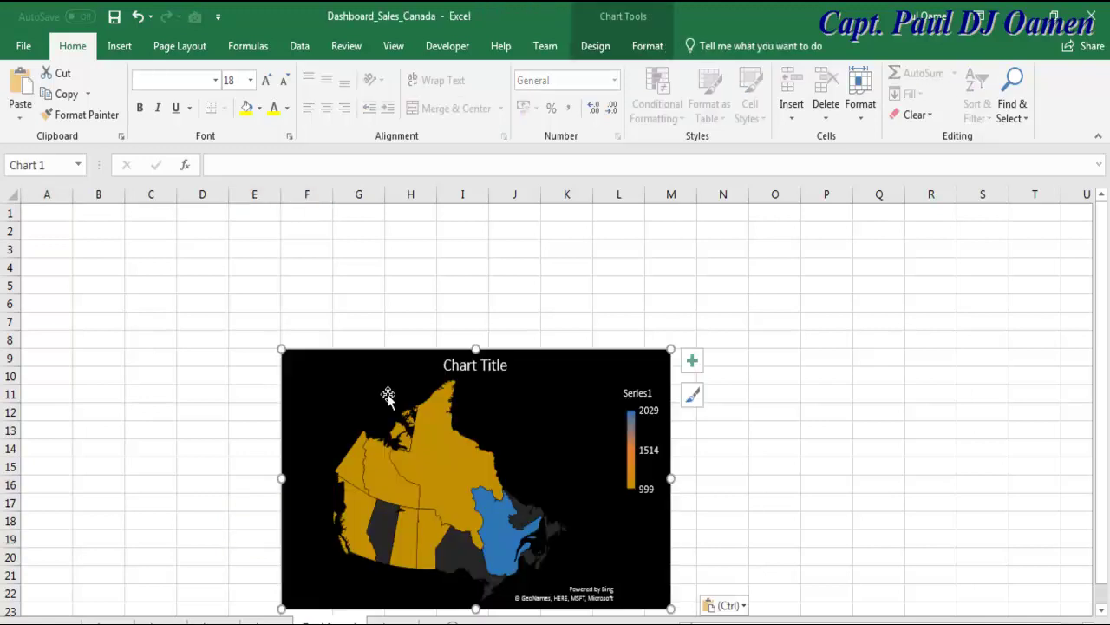
mouse_move(362, 370)
mouse_down()
mouse_move(168, 443)
mouse_move(116, 432)
mouse_up()
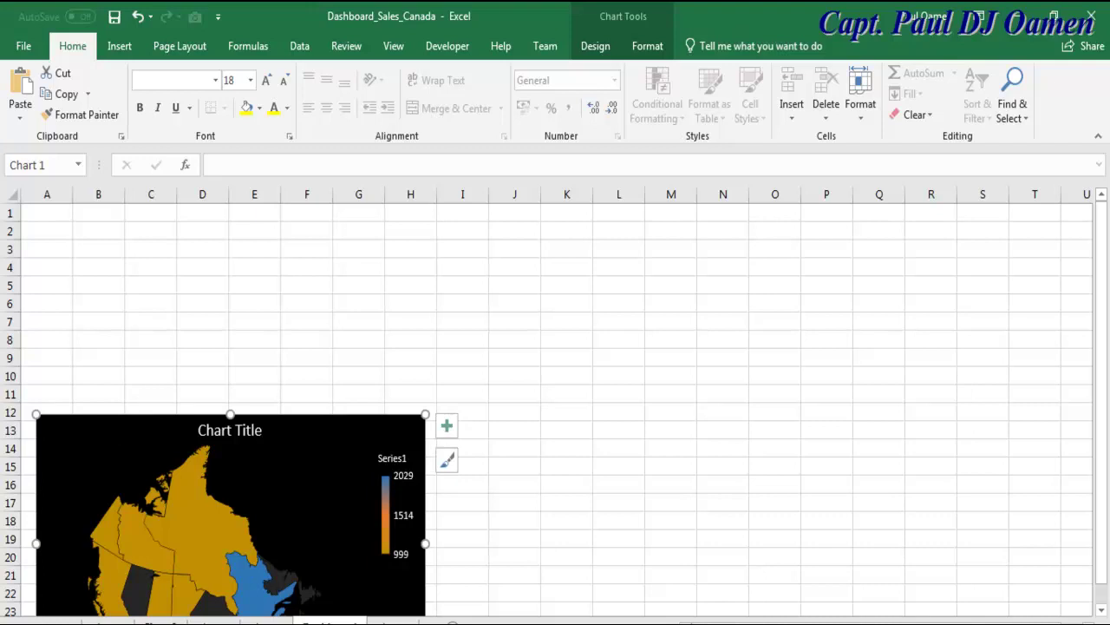
Copy the line PivotChart onto the dashboard sheet and place it at row 1, across about columns A to Q.
key(ctrl+Page_Up)
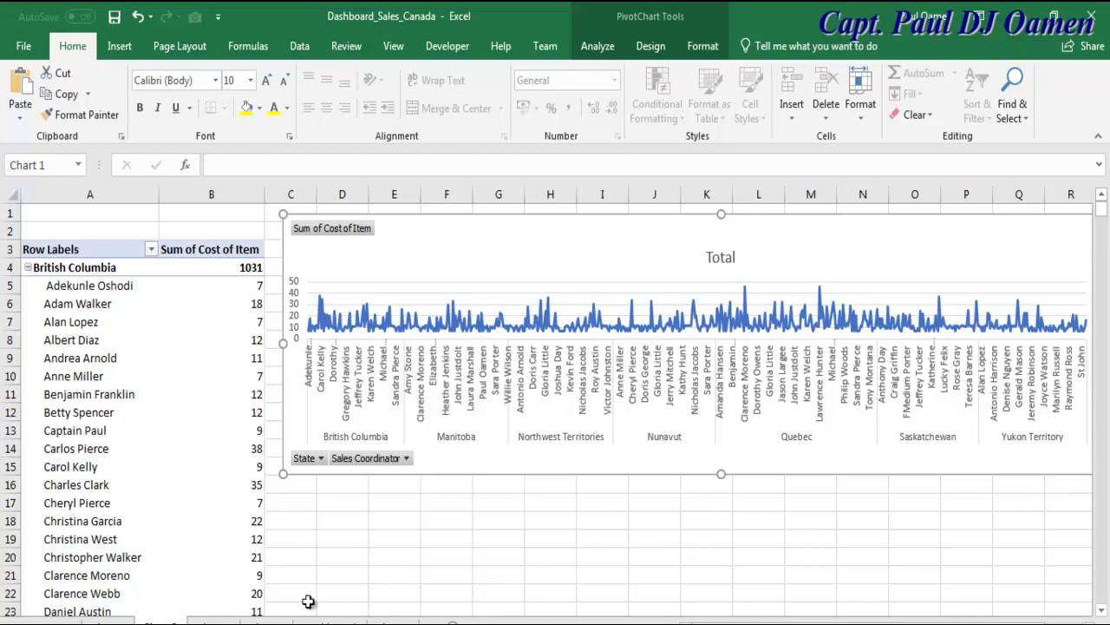
key(ctrl+Page_Down)
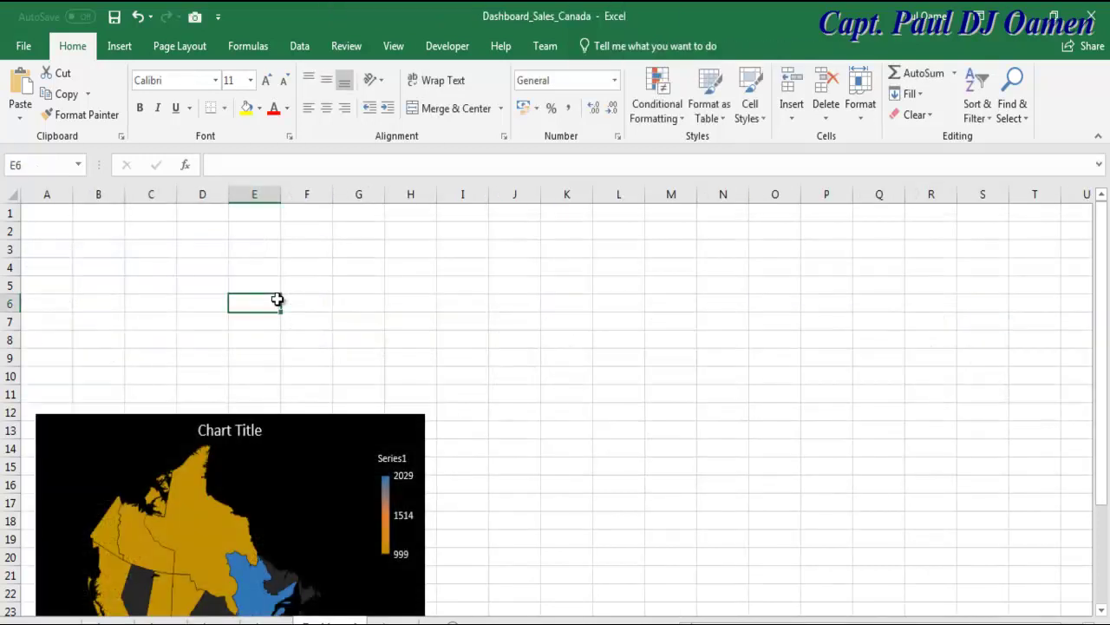
key(ctrl+v)
mouse_move(422, 315)
mouse_down()
mouse_move(295, 225)
mouse_move(201, 219)
mouse_up()
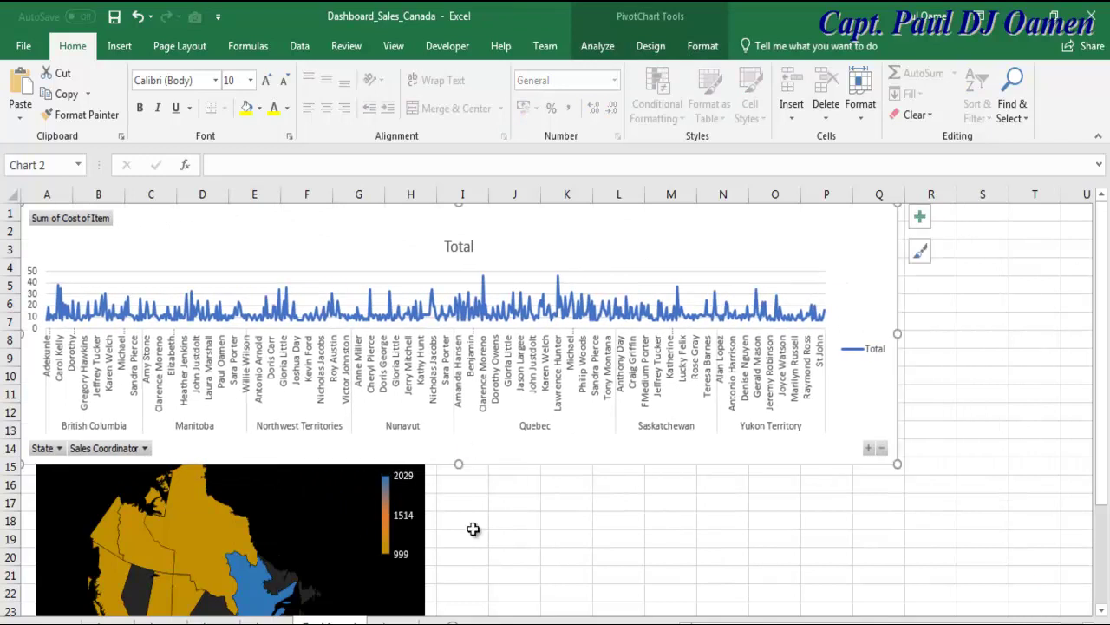
Move the Canada map chart below the line chart, across about columns A to H and rows 16 to 29.
click(338, 534)
drag(1101, 322, 1100, 419)
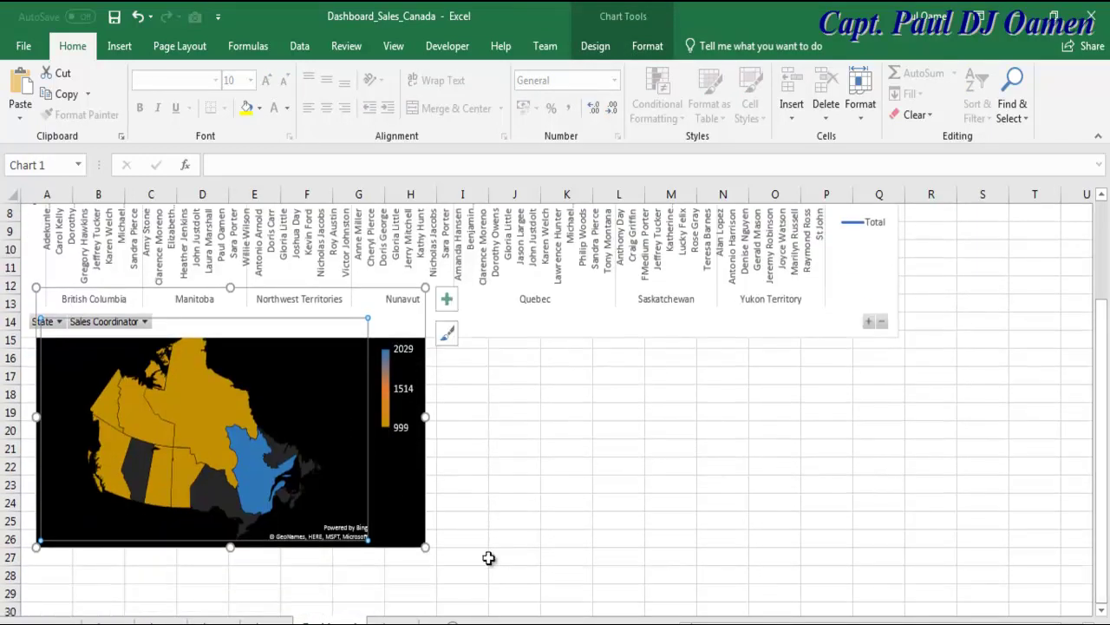
mouse_move(416, 515)
mouse_down()
mouse_move(425, 582)
mouse_move(390, 574)
mouse_up()
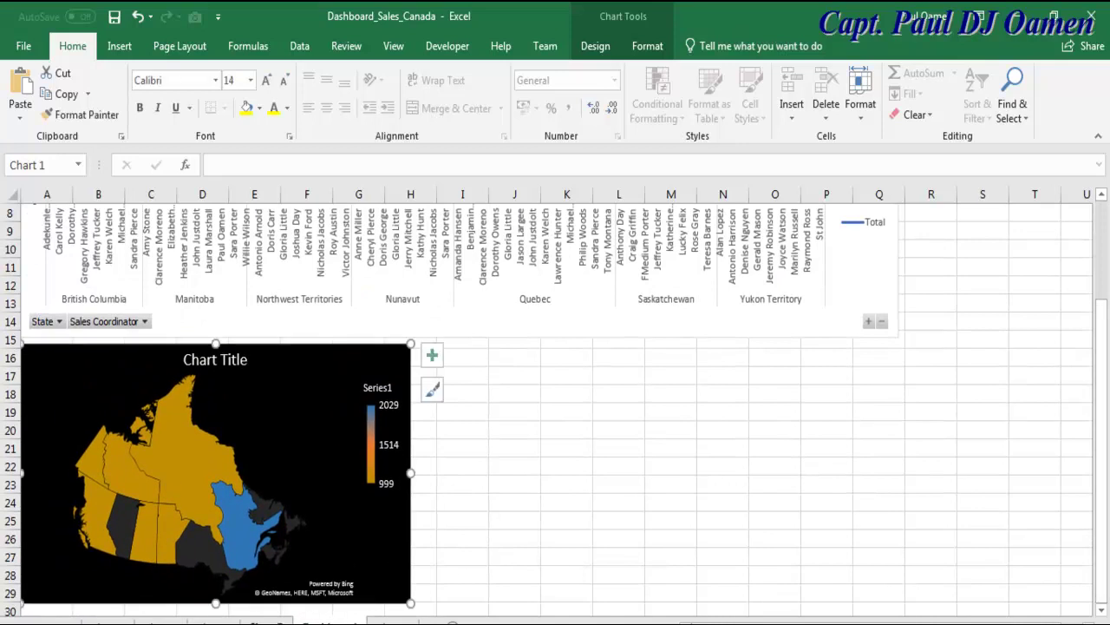
Copy the doughnut PivotChart onto the dashboard sheet and place it beside the map, across about columns H to P from row 16.
key(ctrl+Page_Up)
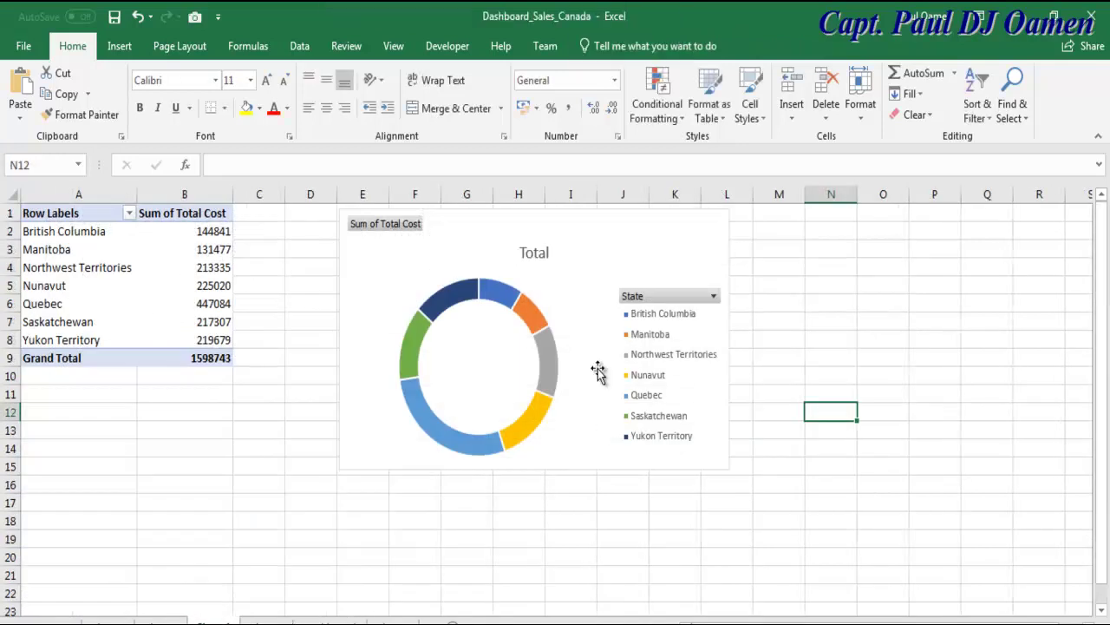
click(669, 224)
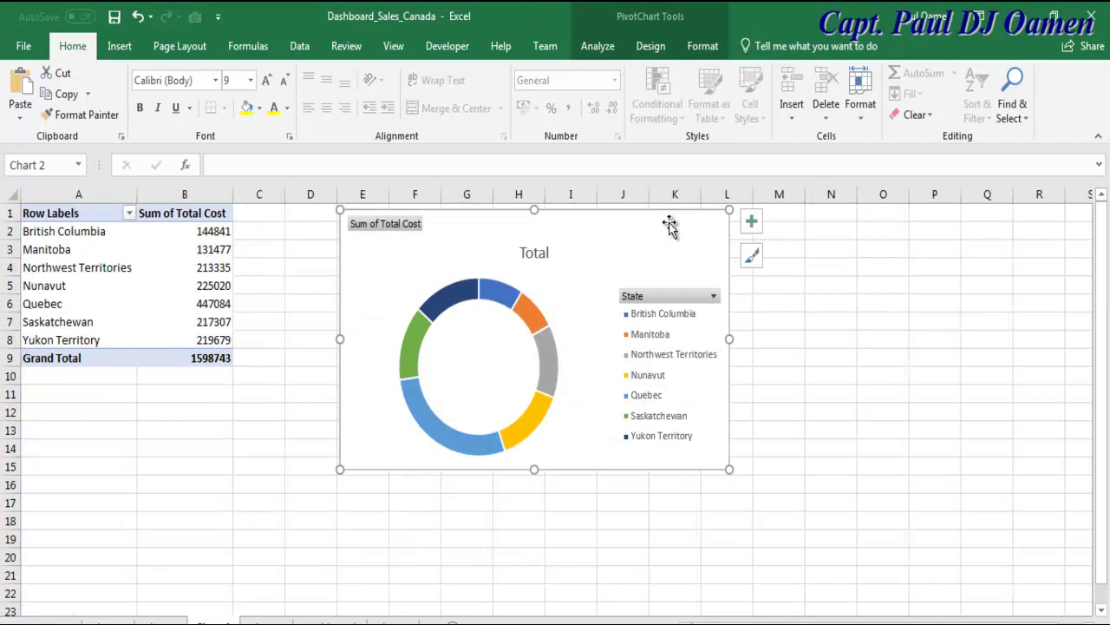
click(751, 221)
key(ctrl+Page_Down)
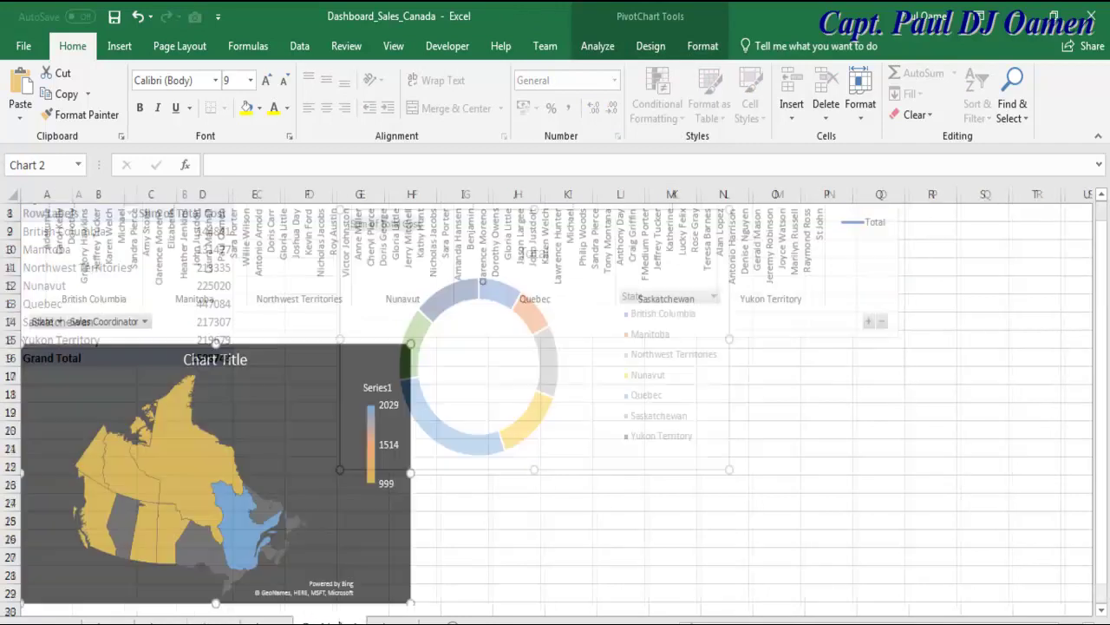
click(579, 460)
key(ctrl+v)
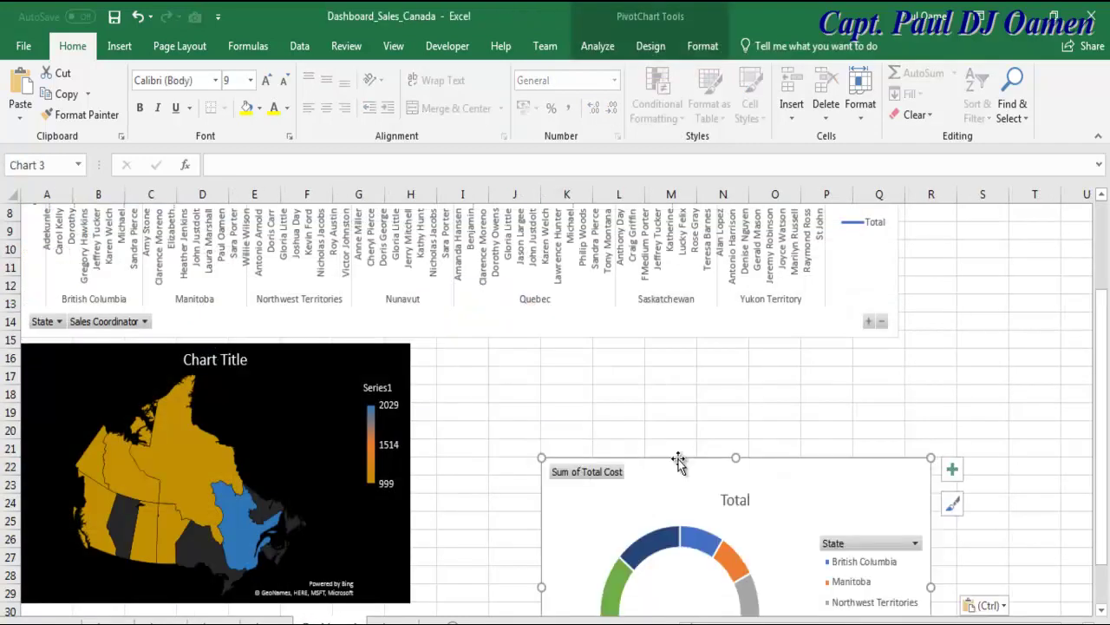
drag(686, 471, 564, 357)
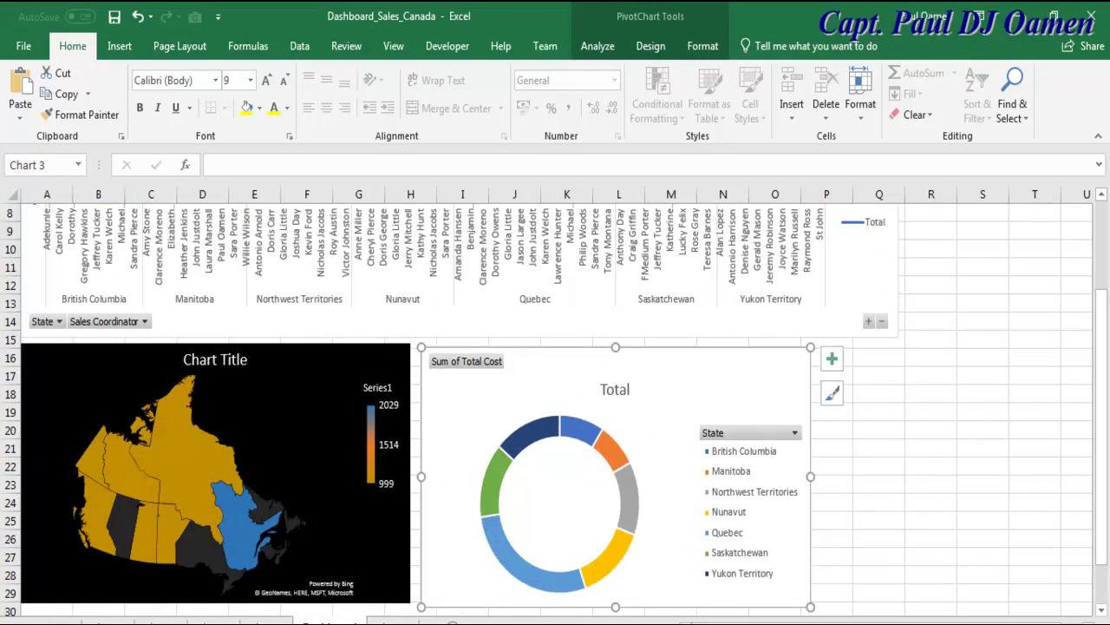
Copy the clustered bar PivotChart onto the dashboard sheet and place it beside the doughnut chart, starting at about column P, row 16.
key(ctrl+Page_Up)
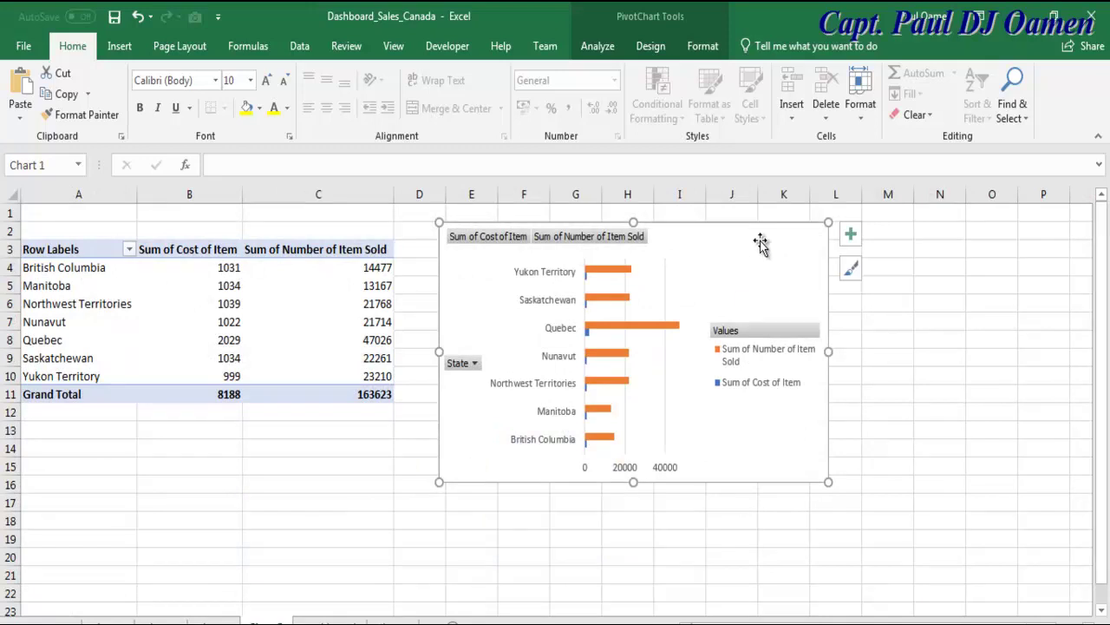
key(ctrl+Page_Down)
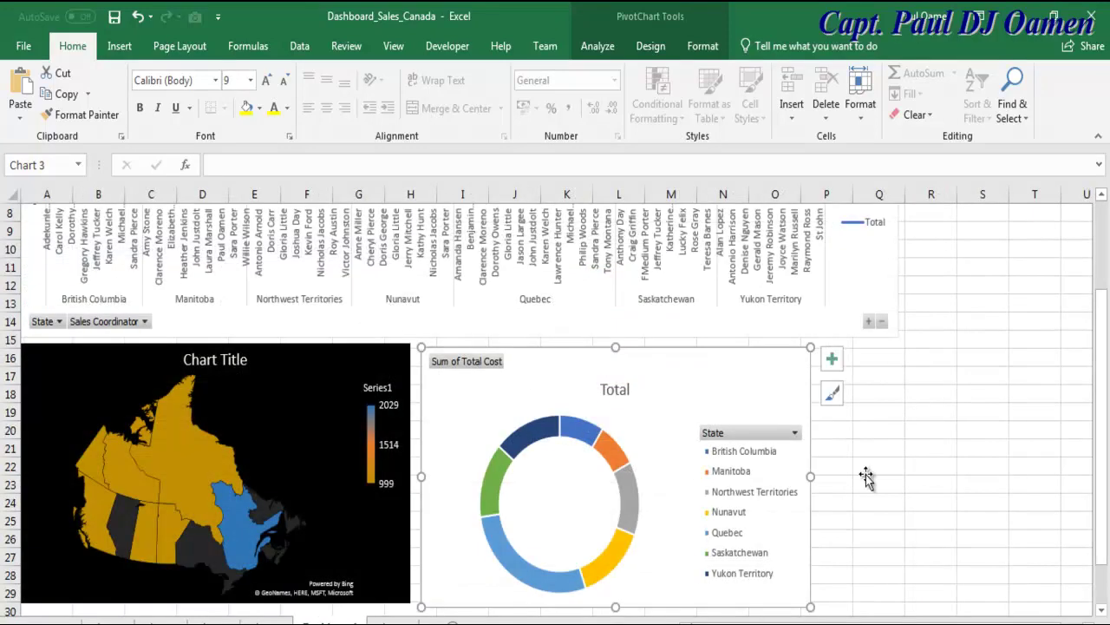
click(907, 448)
key(ctrl+v)
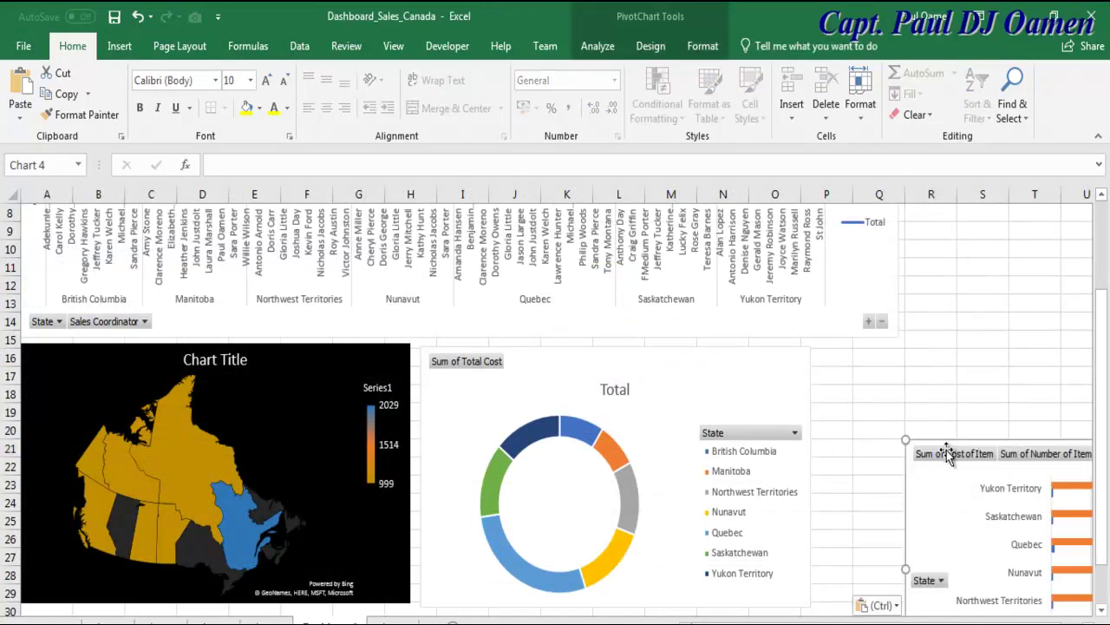
drag(914, 478, 831, 373)
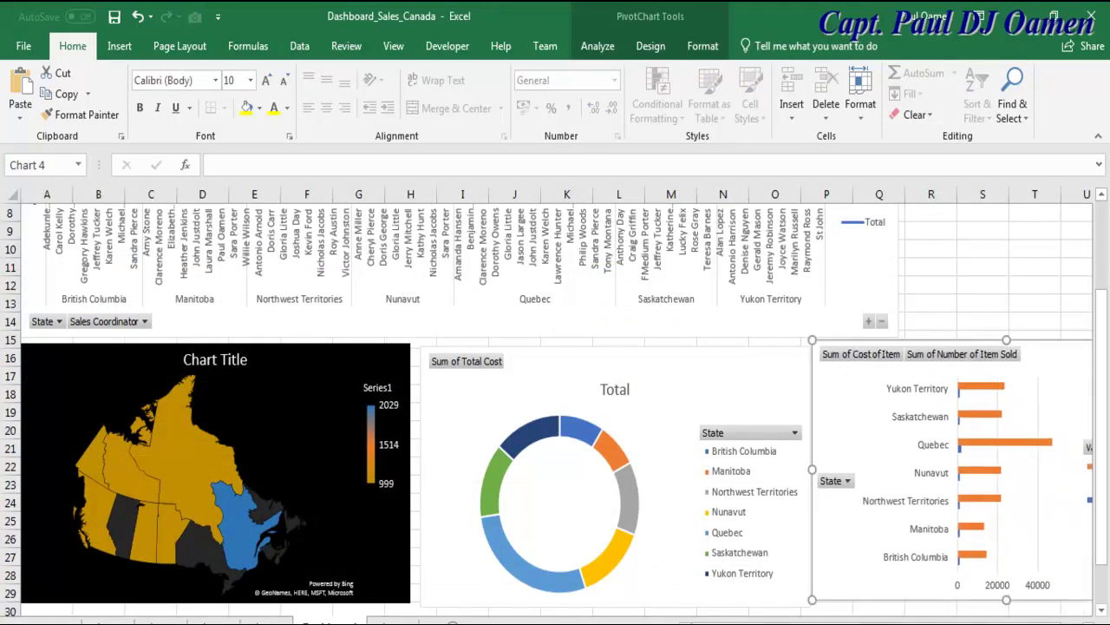
Widen the dashboard's line chart so that it reaches the end of about column U.
scroll(841, 277, right, 1)
click(835, 272)
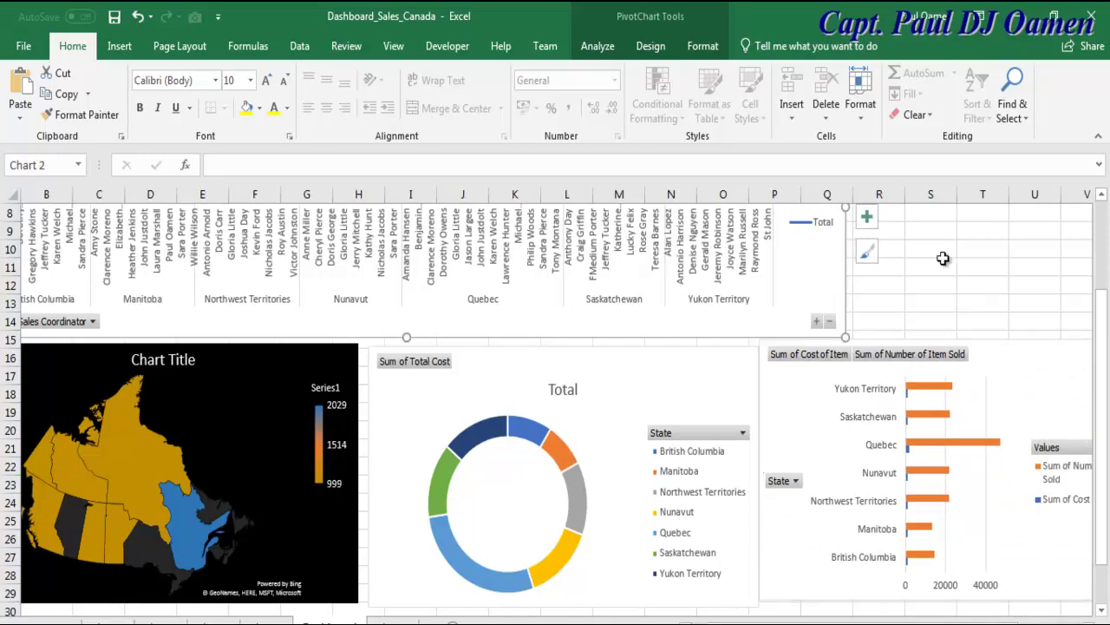
drag(1100, 343, 1098, 286)
drag(846, 281, 1059, 301)
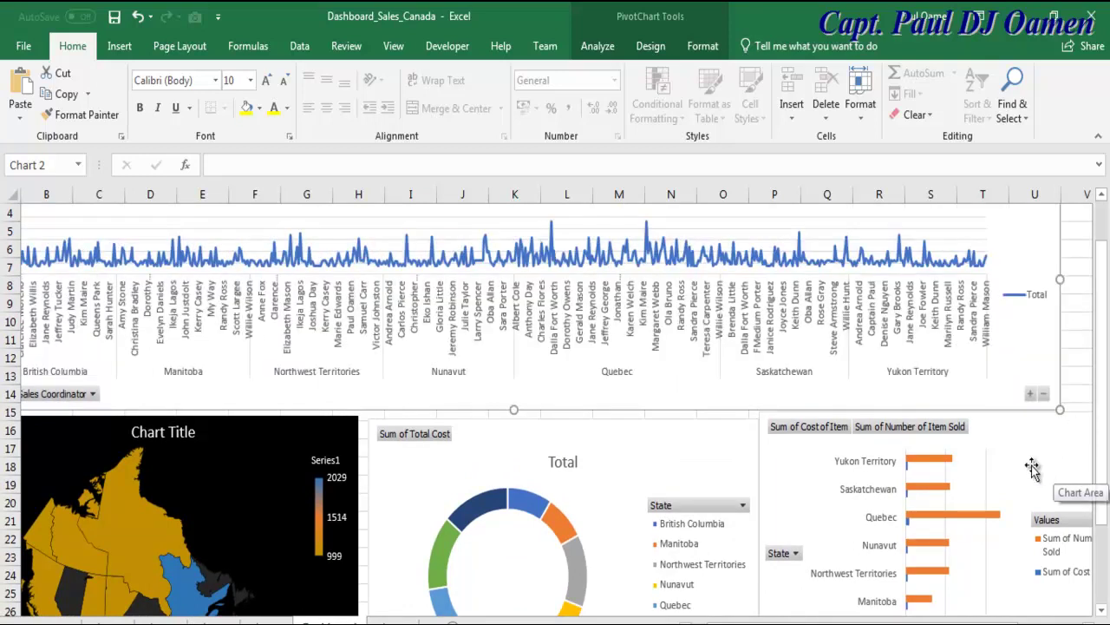
Narrow the doughnut chart to end in about column O and move the bar chart up against its edge.
click(717, 449)
drag(759, 548, 730, 505)
drag(796, 514, 767, 521)
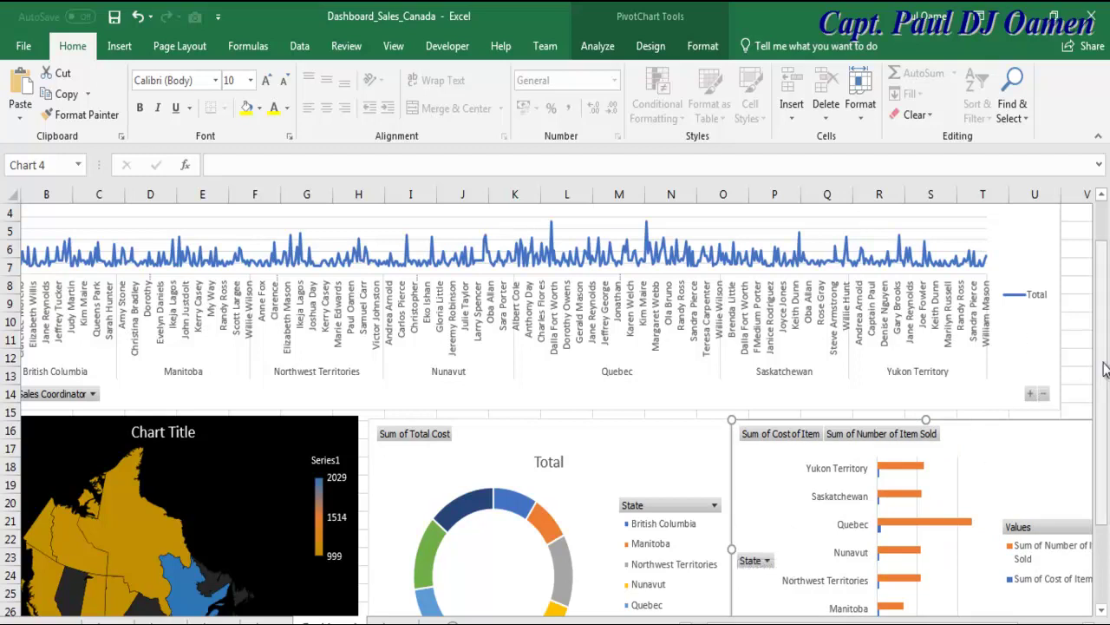
scroll(1104, 368, up, 1)
click(1075, 264)
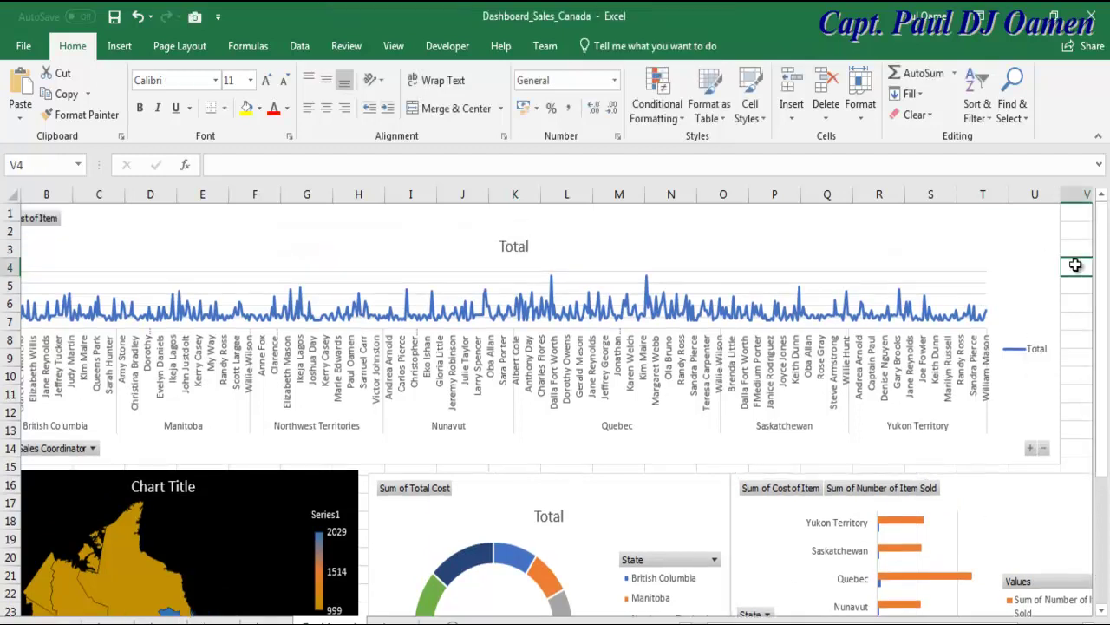
Hide the row and column headings and the gridlines on the dashboard sheet.
click(182, 48)
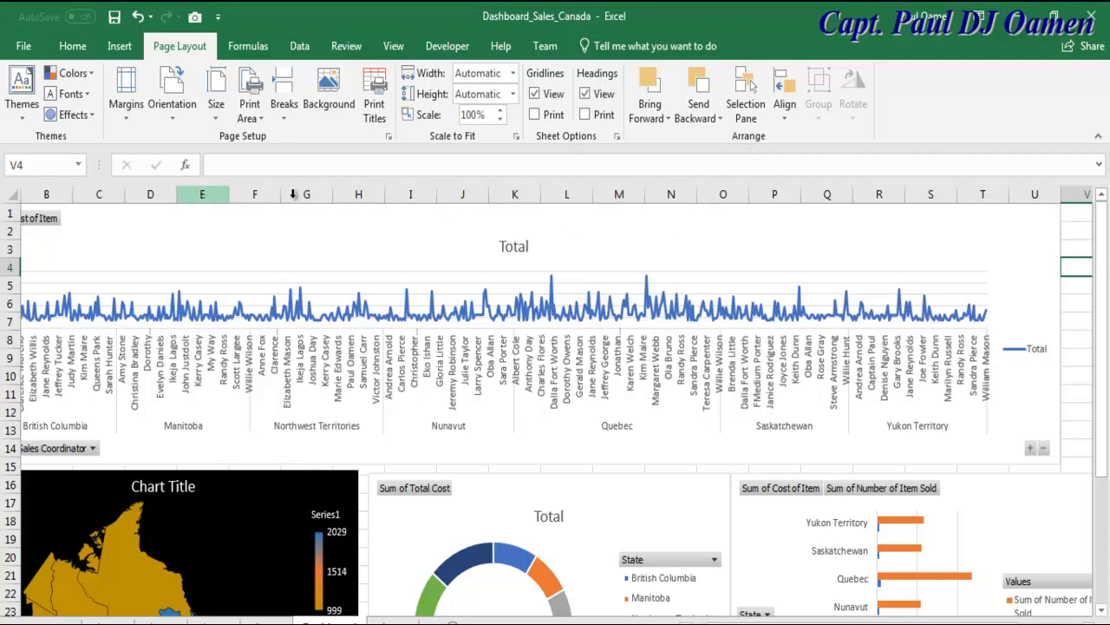
click(588, 95)
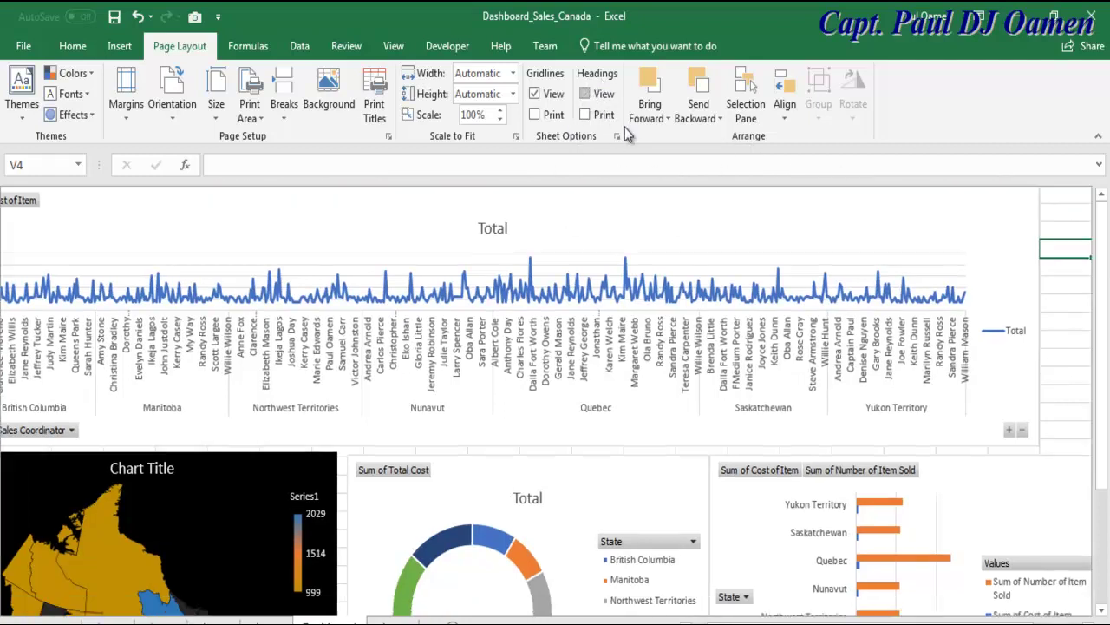
click(535, 94)
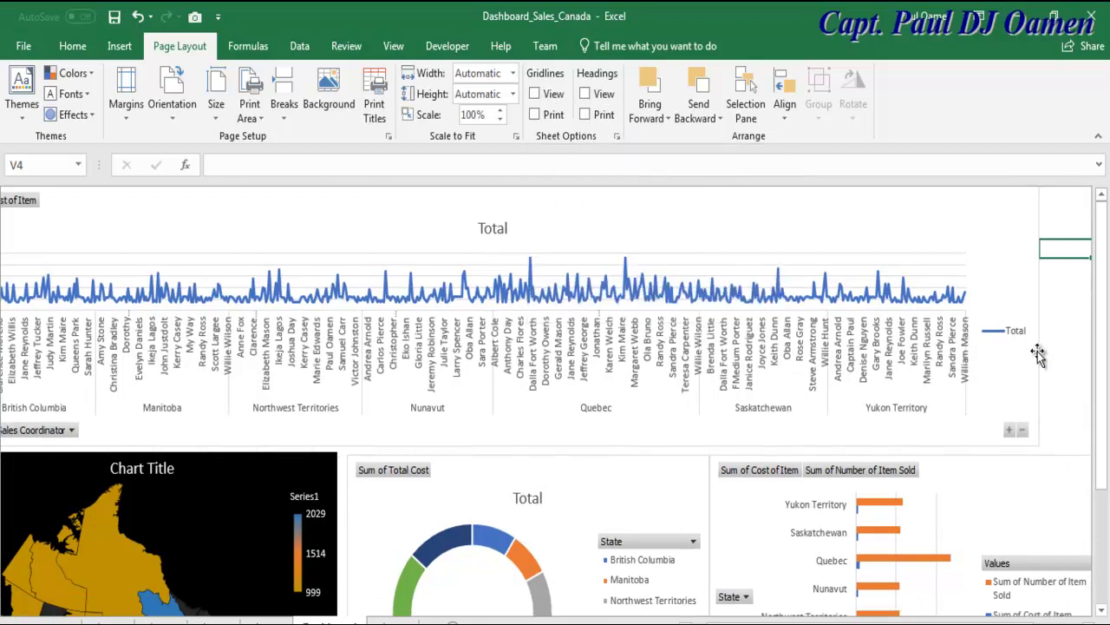
Fill all the cells of the dashboard sheet with black as the background behind the charts.
click(1057, 316)
click(1063, 282)
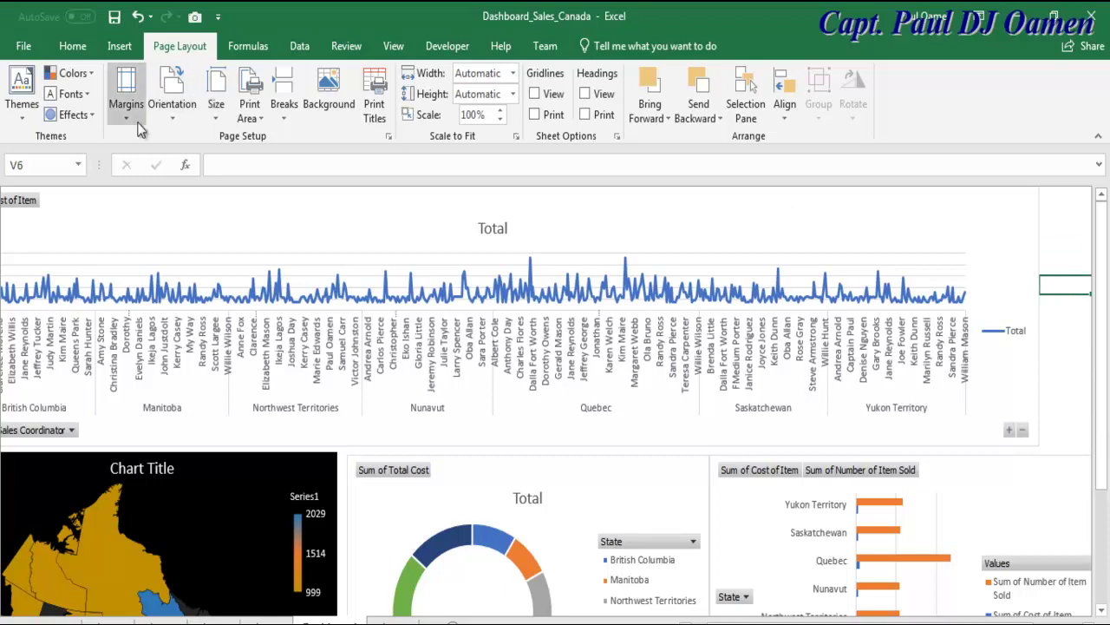
click(74, 52)
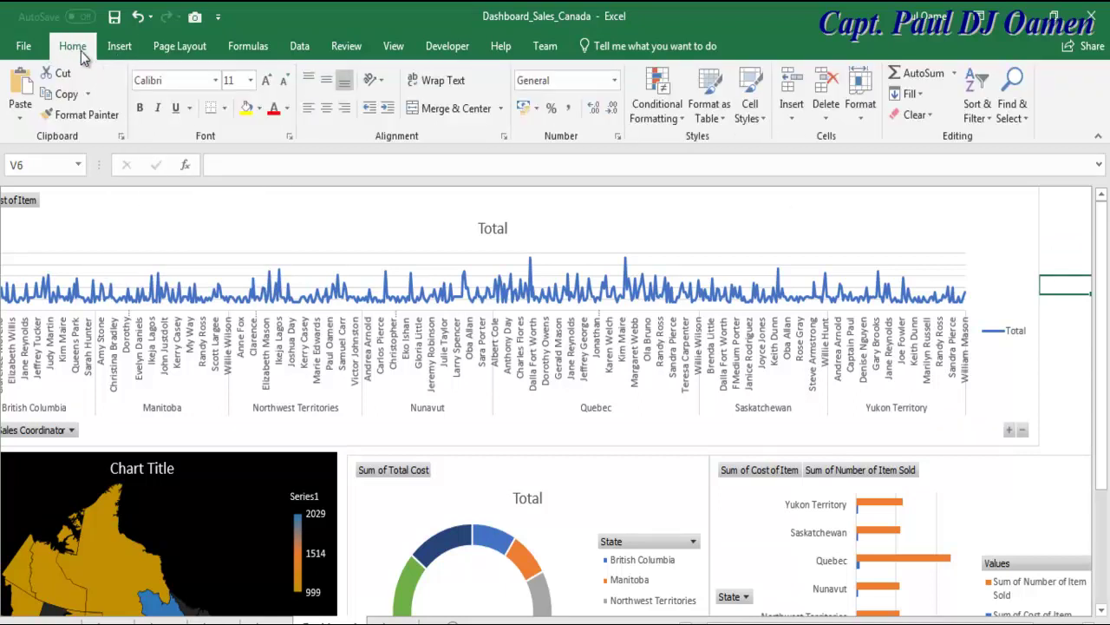
click(259, 108)
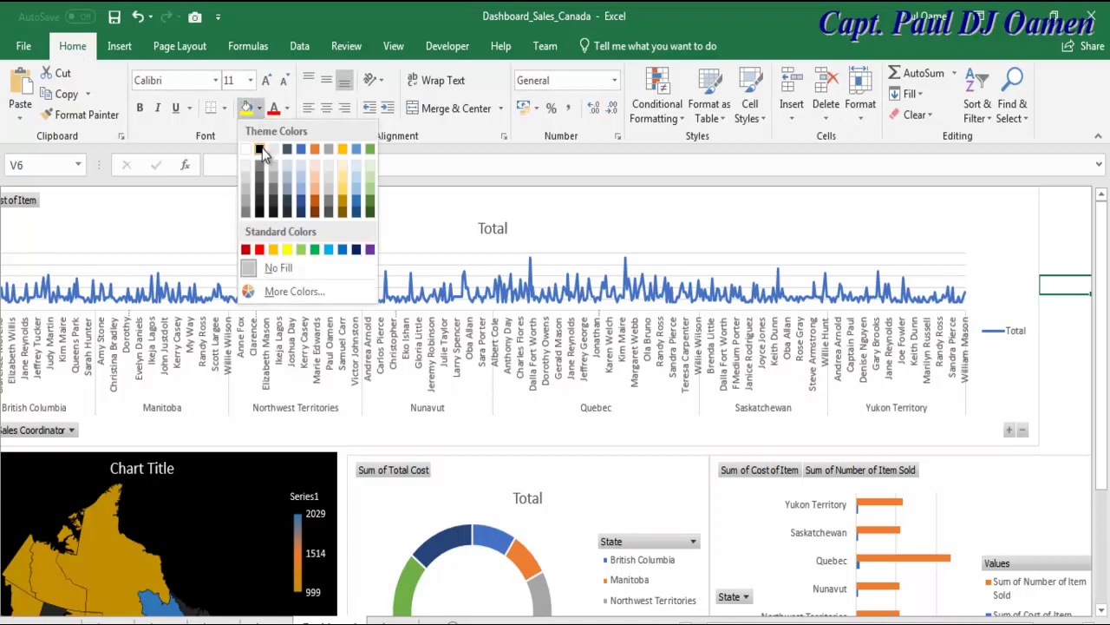
click(260, 150)
click(1069, 354)
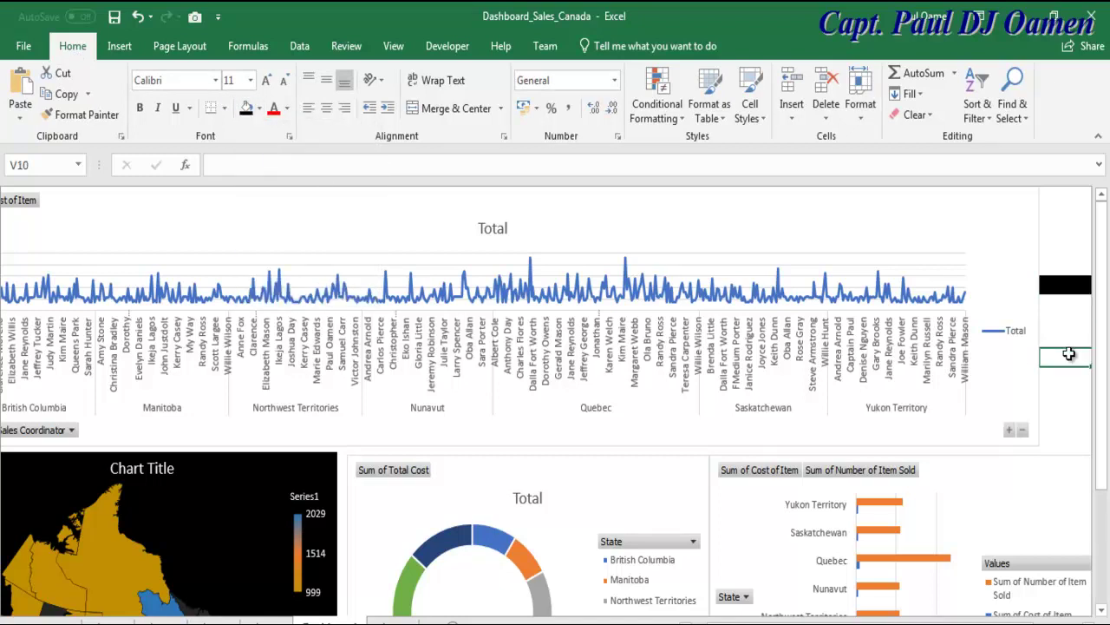
drag(1070, 354, 1067, 196)
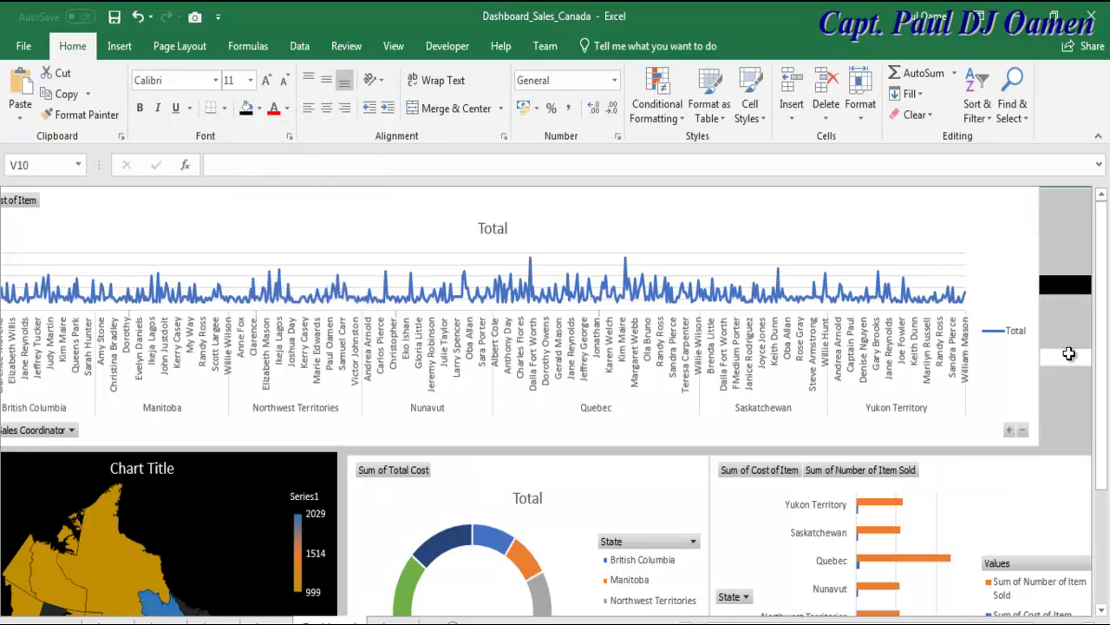
click(245, 113)
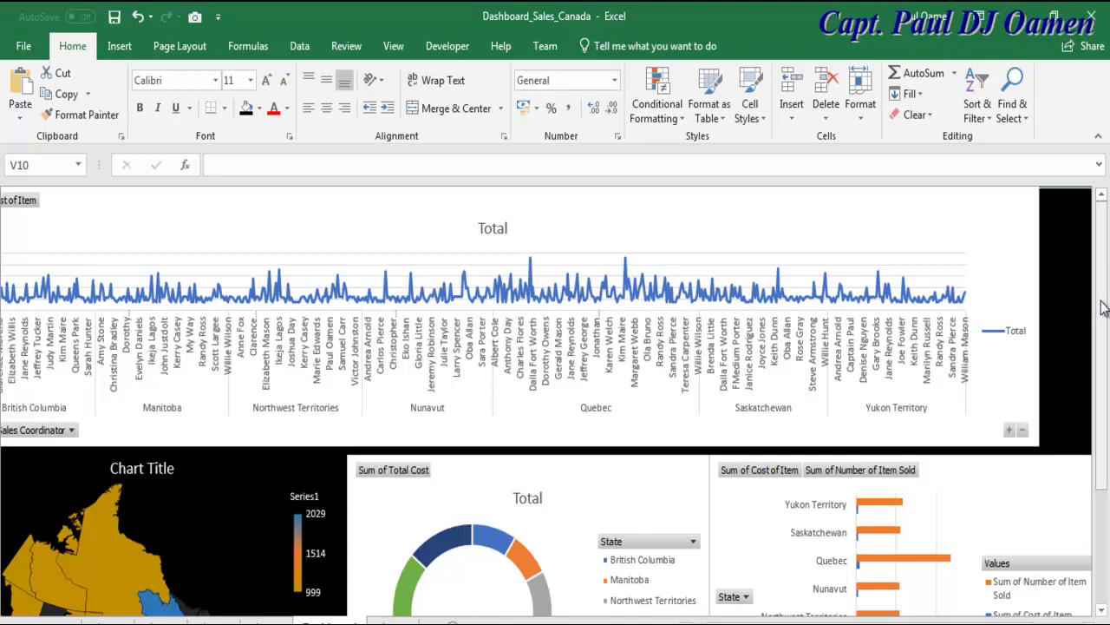
Widen the line chart slightly and set its chart area to No fill.
click(1025, 226)
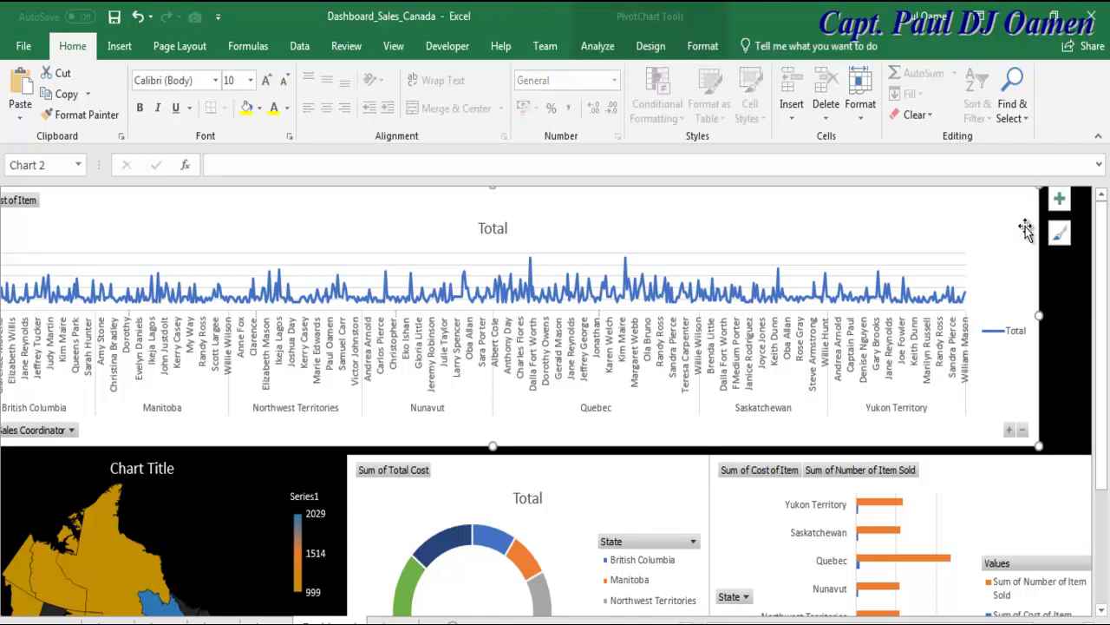
drag(1039, 317, 1061, 317)
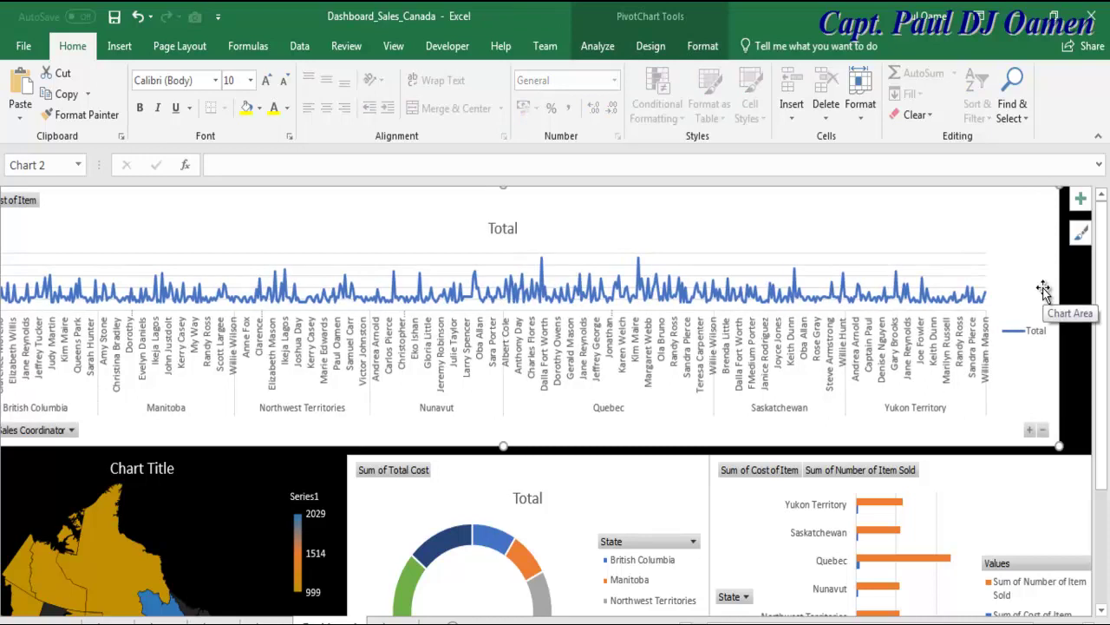
double_click(1042, 282)
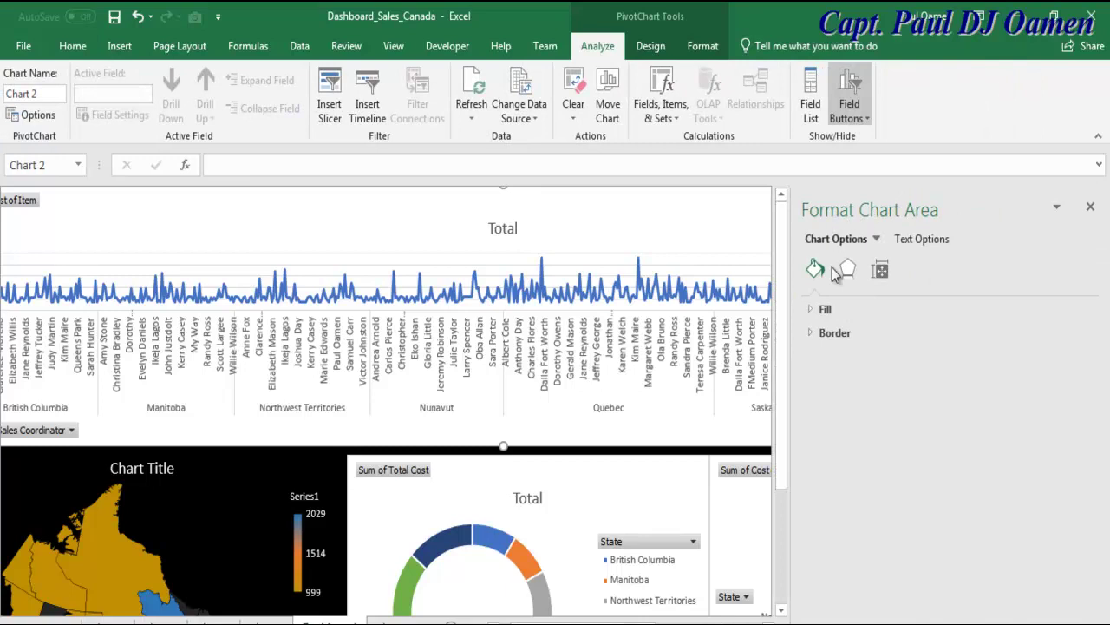
click(812, 310)
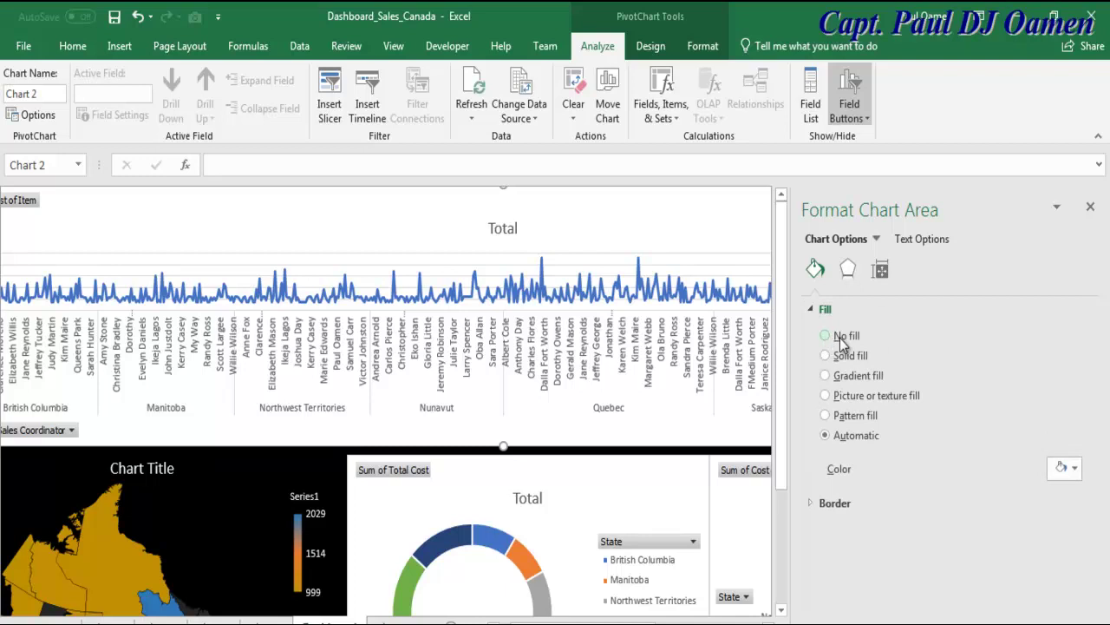
click(826, 337)
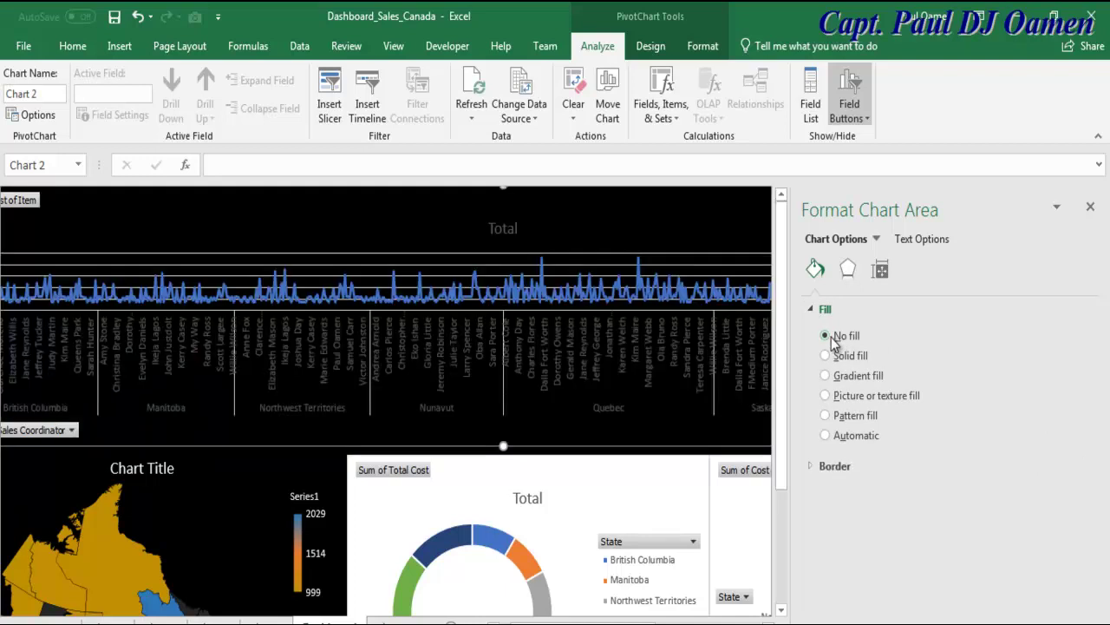
click(701, 385)
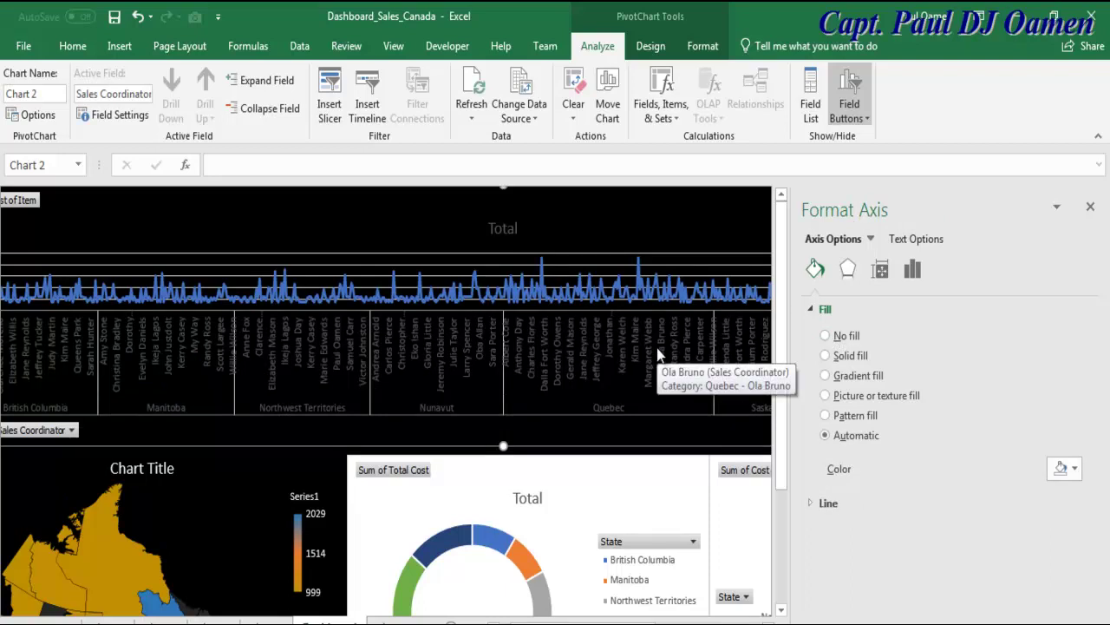
Set the chart area of both the doughnut chart and the clustered bar chart to No fill.
click(663, 487)
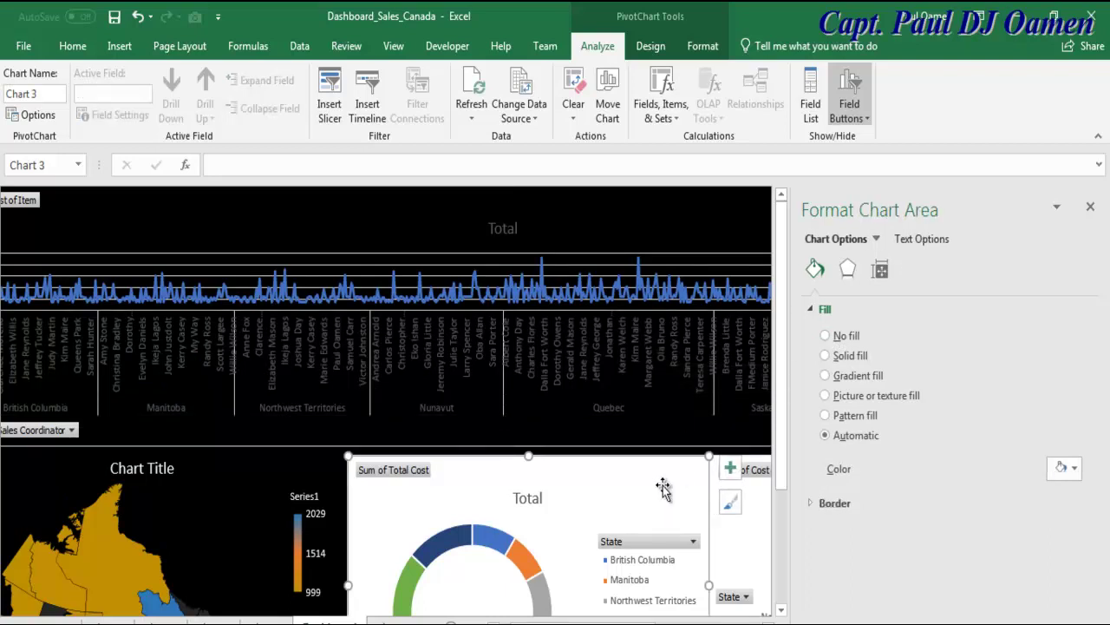
click(826, 337)
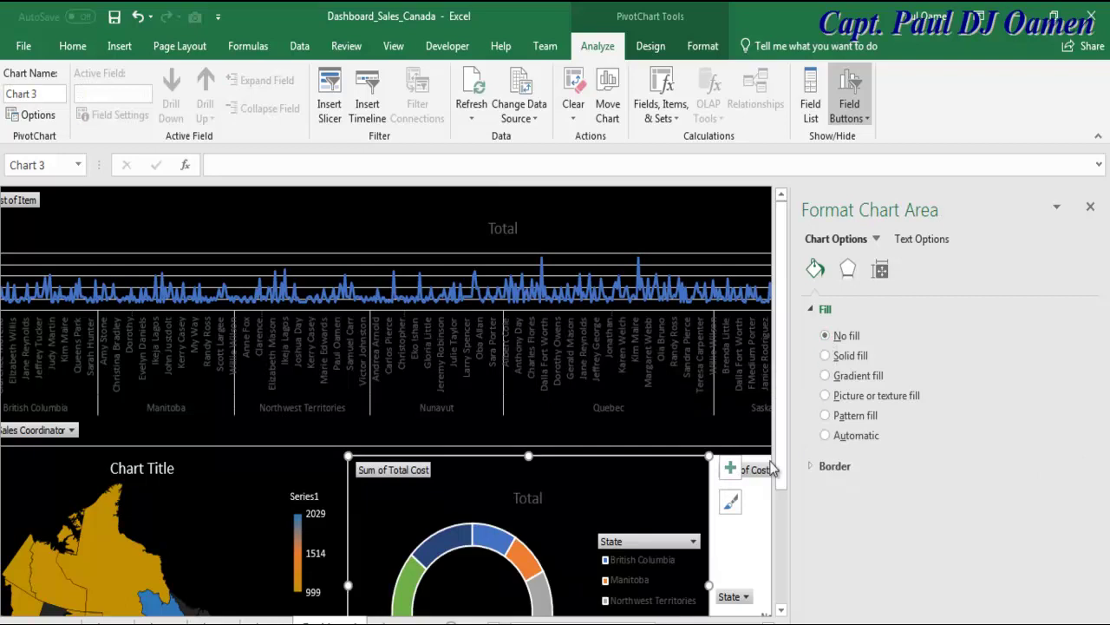
scroll(558, 509, right, 5)
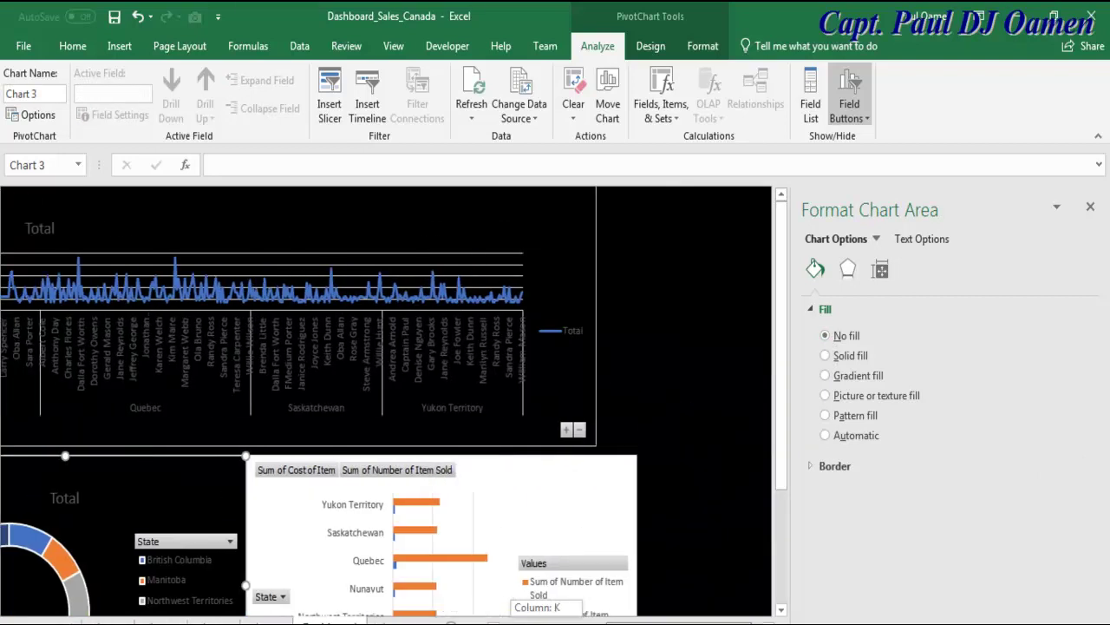
click(558, 508)
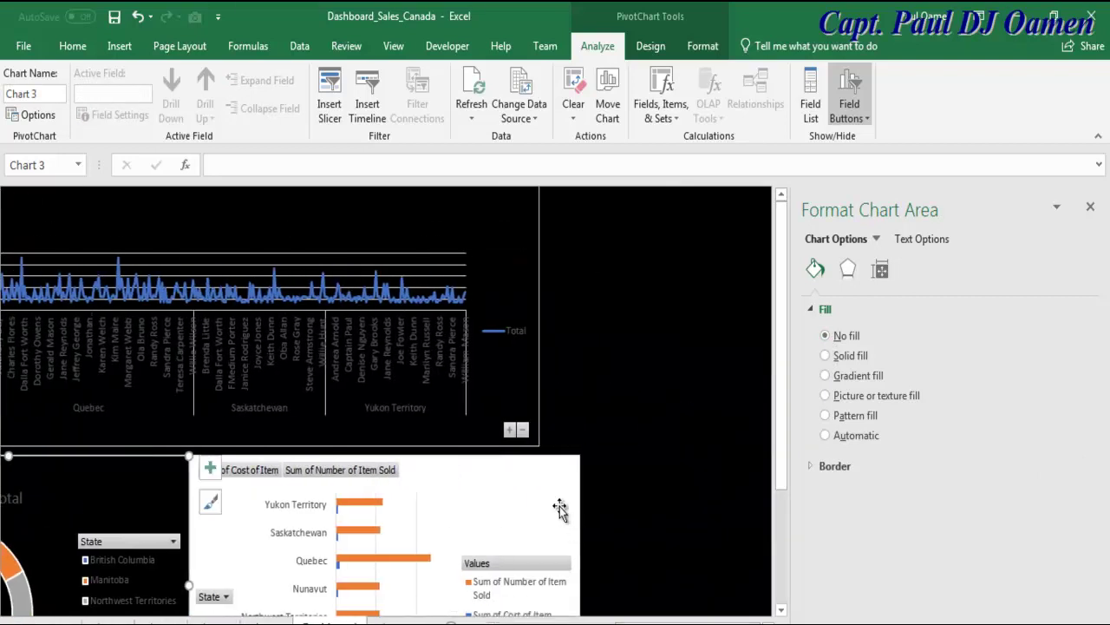
click(826, 337)
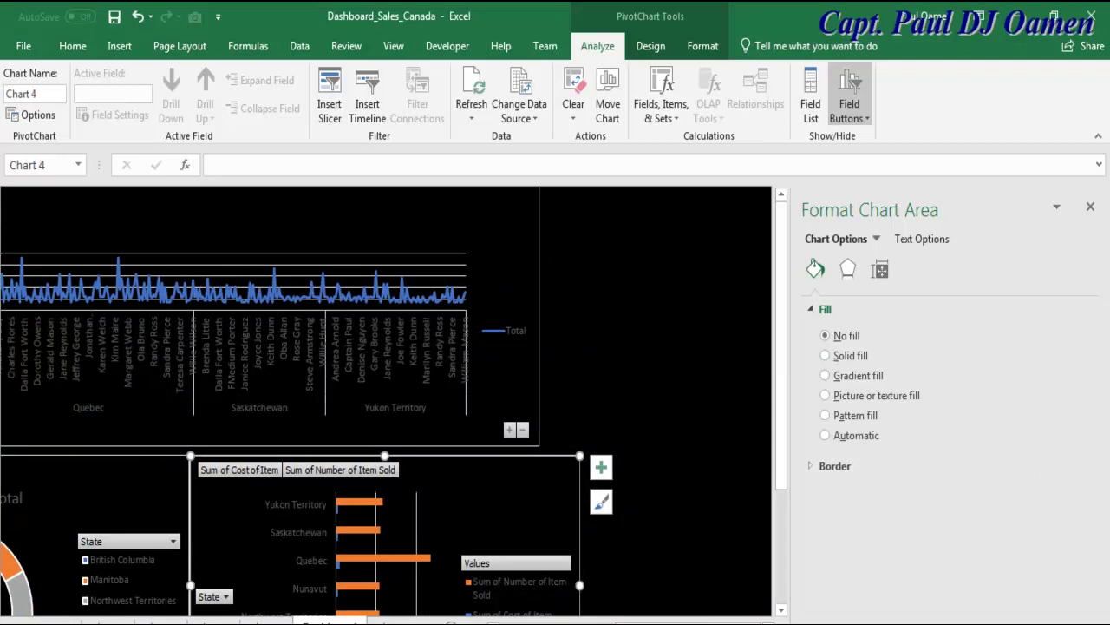
Set the font color of the line chart's horizontal axis labels to the standard Yellow.
scroll(464, 363, left, 5)
click(464, 363)
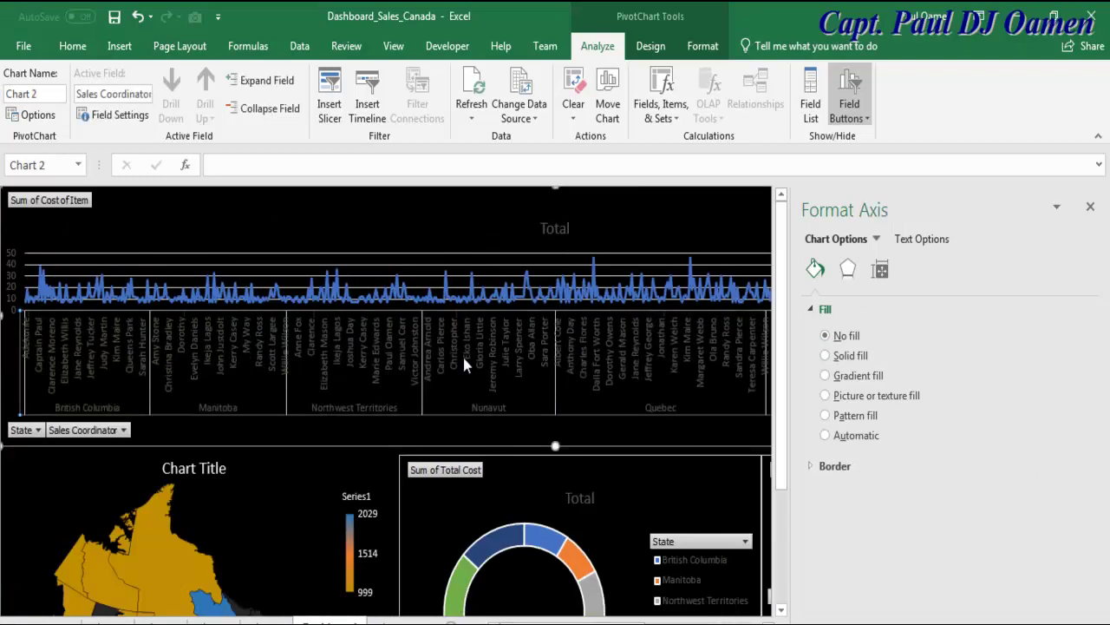
click(76, 46)
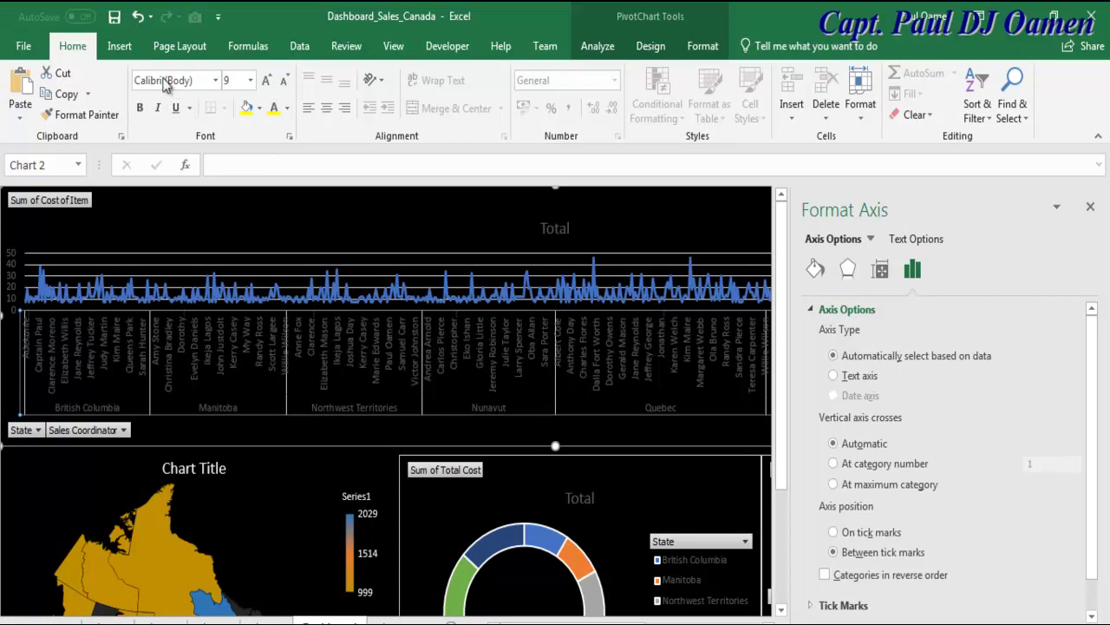
click(287, 108)
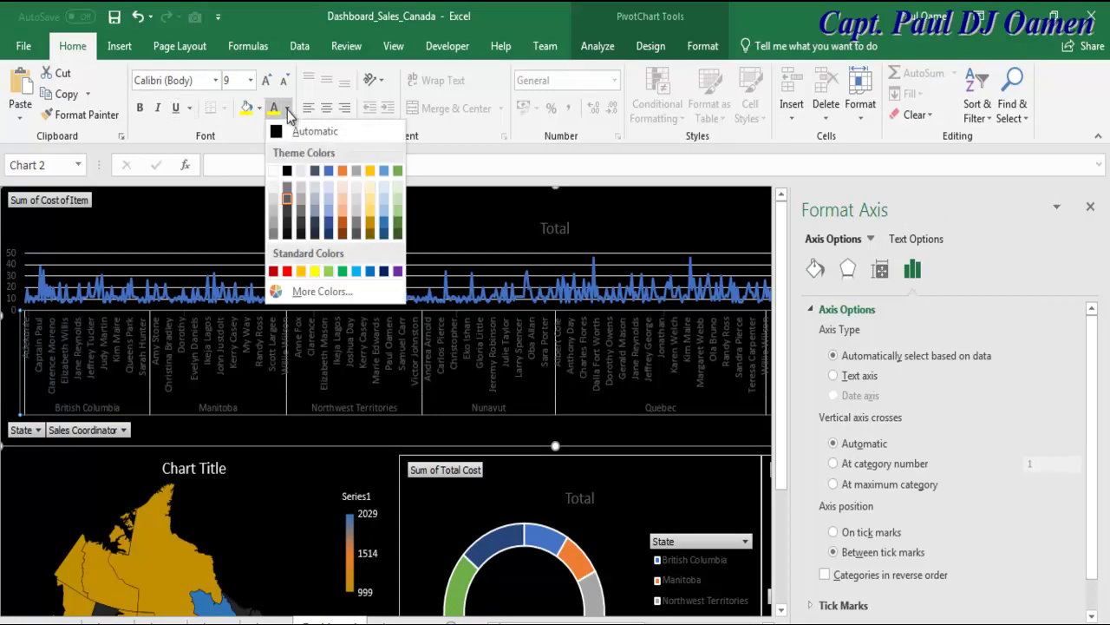
click(317, 270)
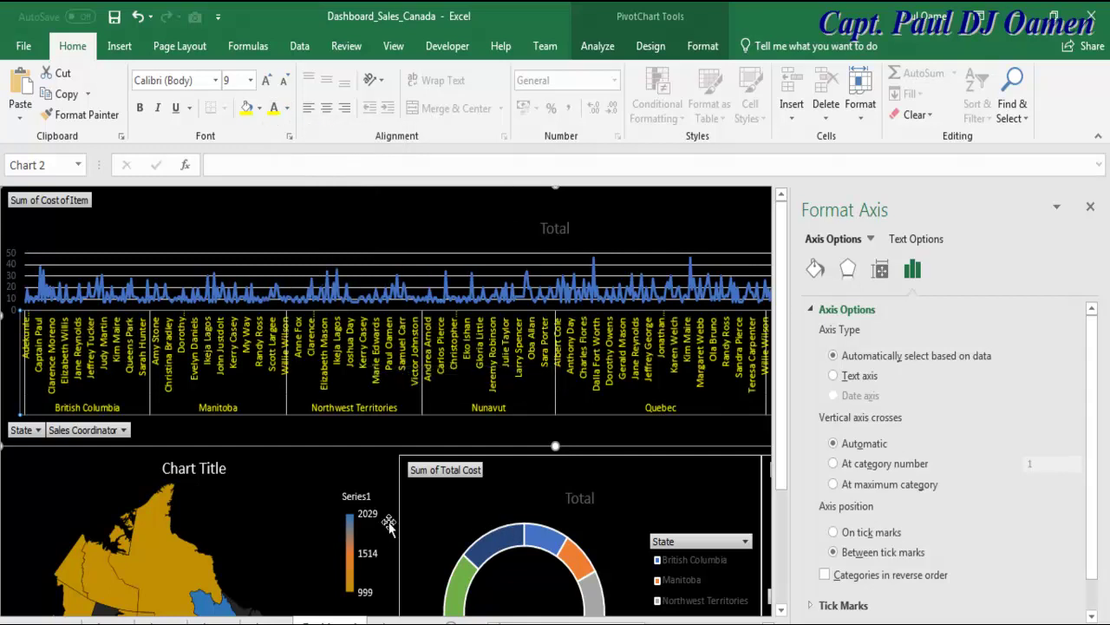
Apply the same yellow font color to the doughnut chart's legend and the bar chart's state axis labels.
scroll(781, 502, down, 3)
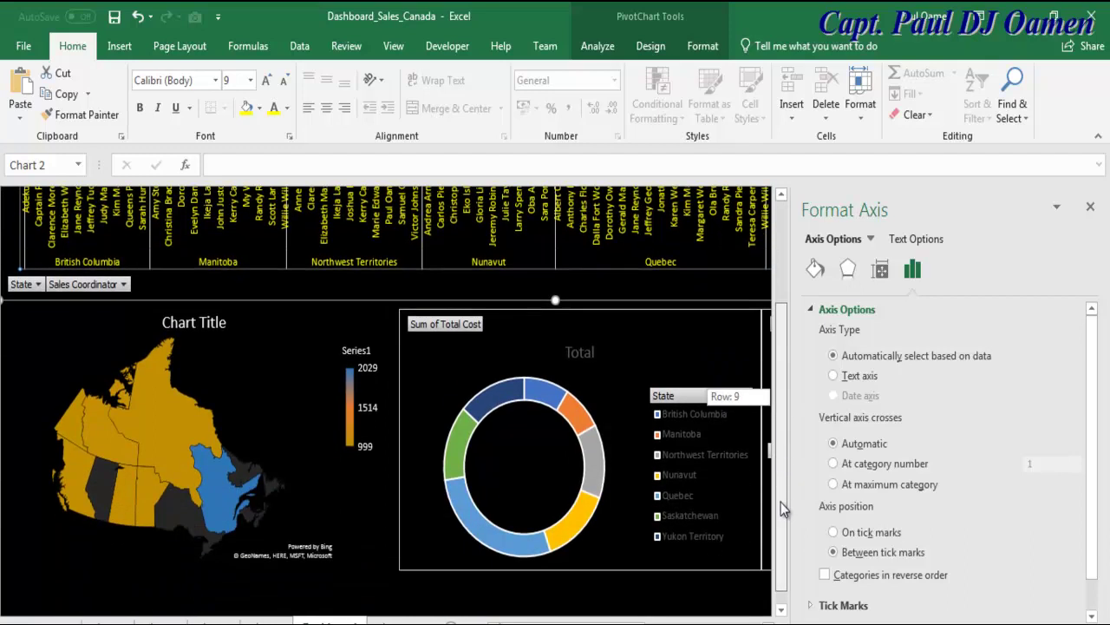
click(691, 483)
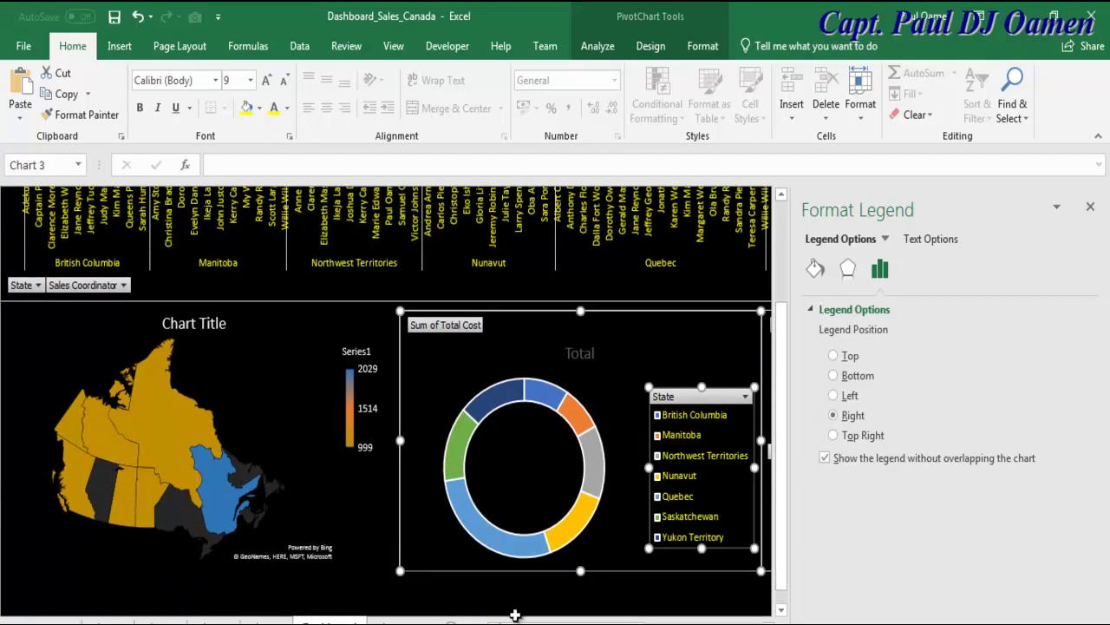
scroll(386, 433, right, 5)
click(297, 404)
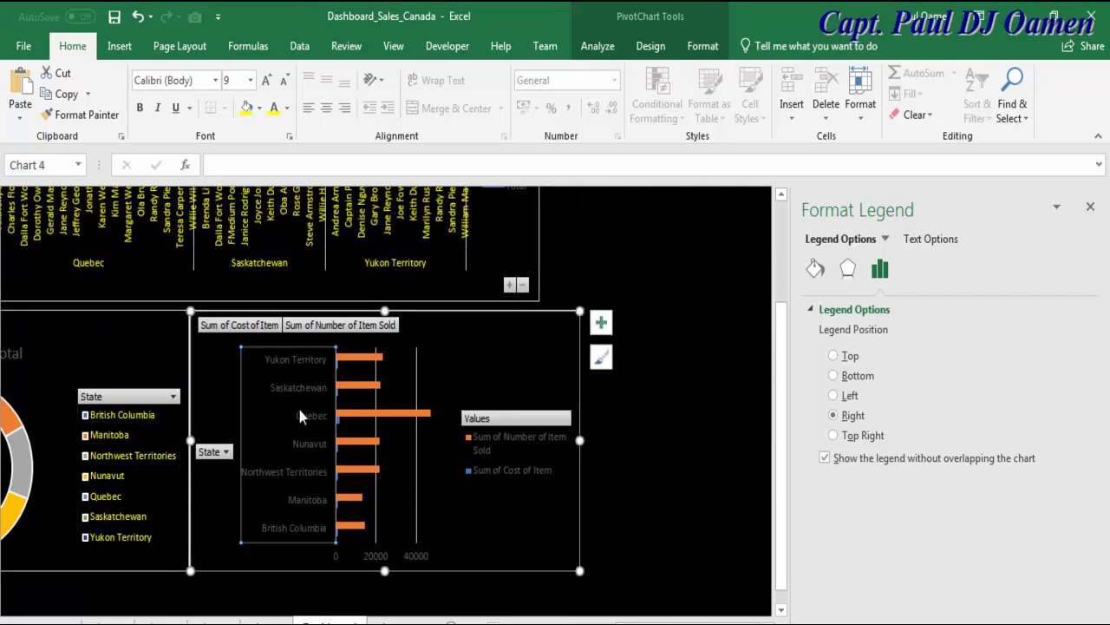
click(276, 108)
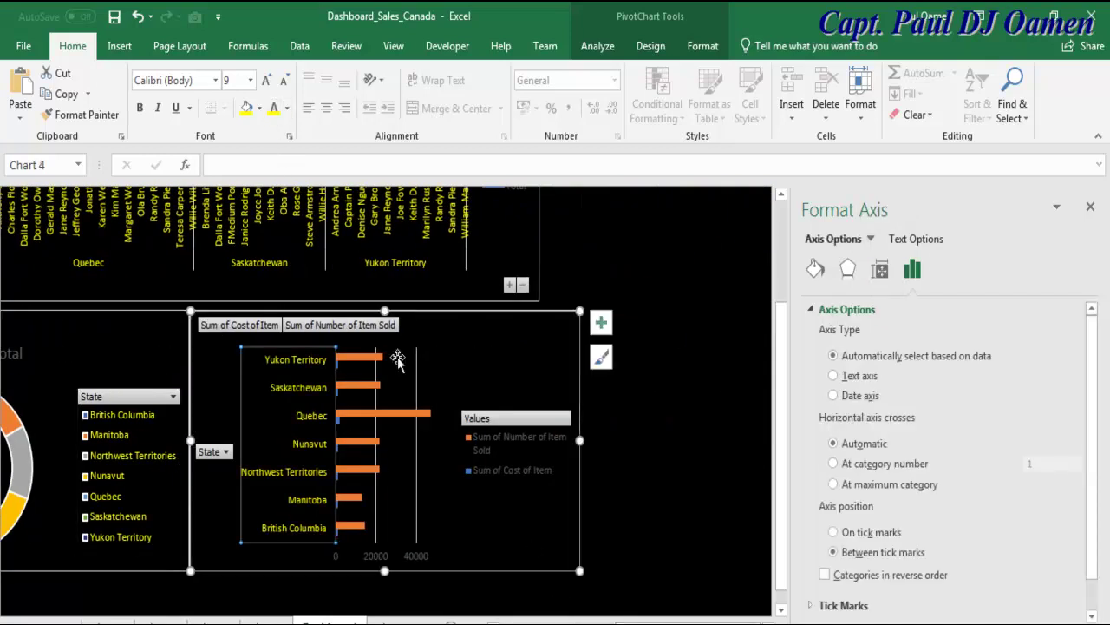
Set the font size to 11 for the bar chart's state labels, the doughnut legend and the line chart's axis labels.
click(250, 80)
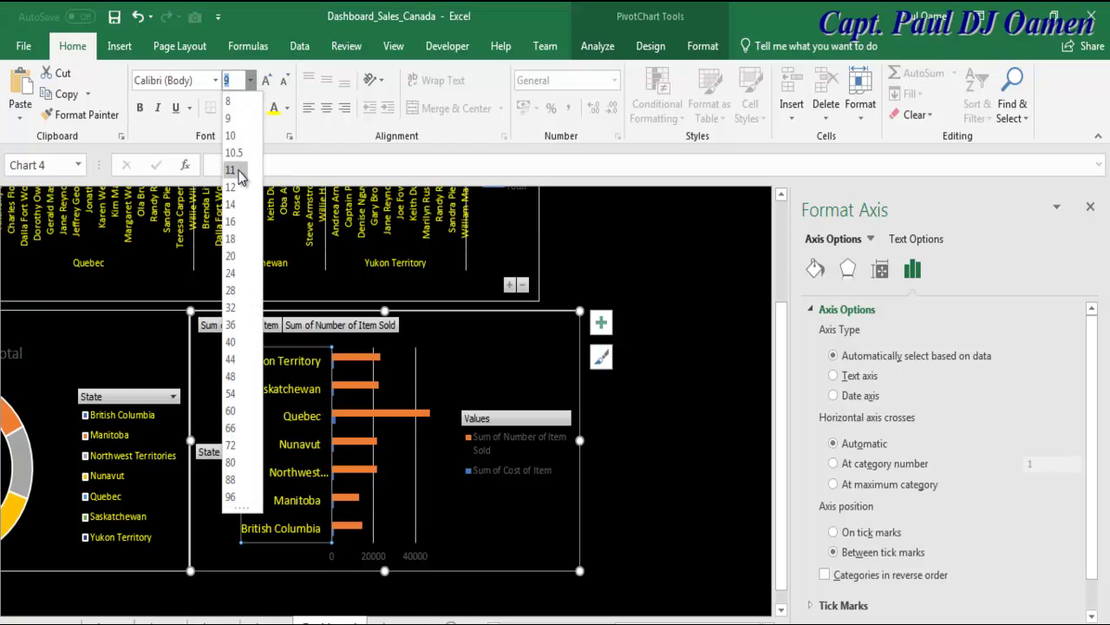
click(234, 173)
click(124, 439)
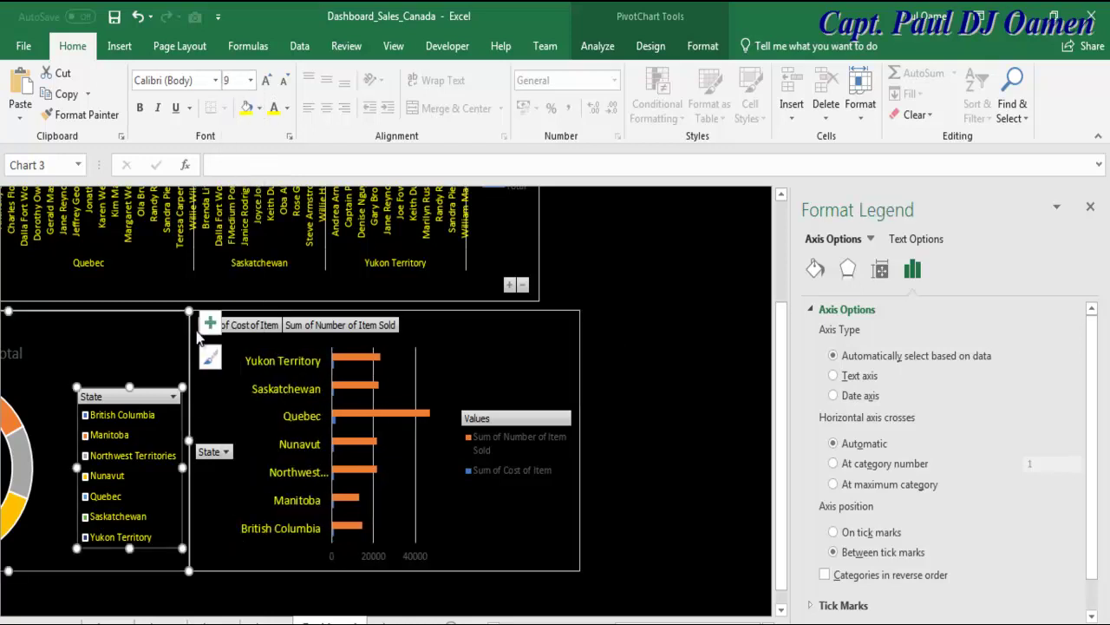
click(250, 79)
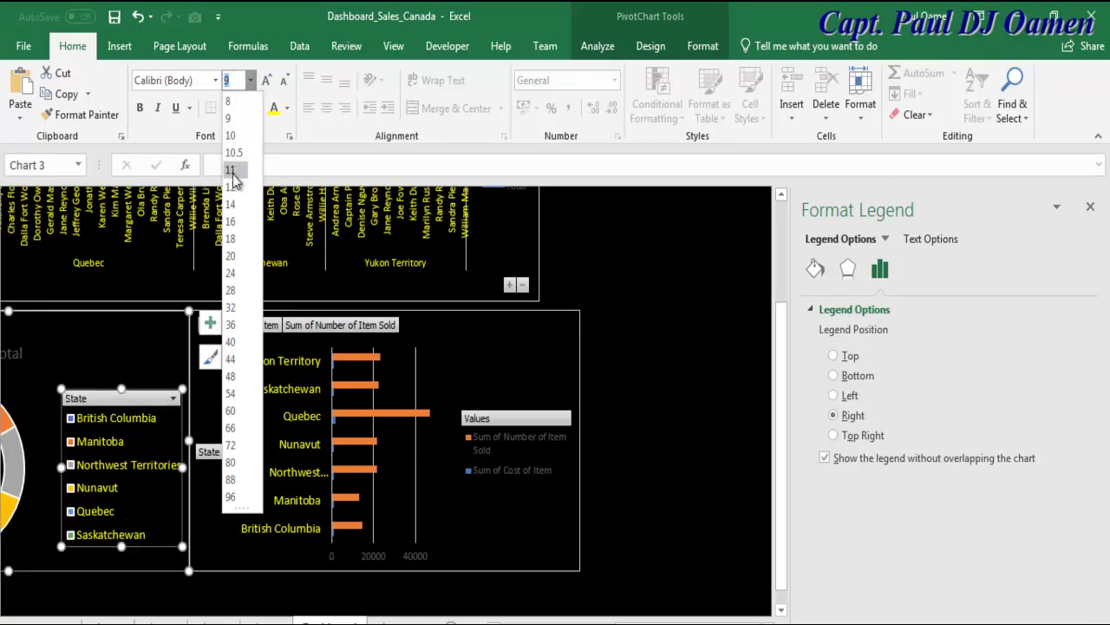
click(235, 171)
click(287, 214)
click(250, 80)
click(233, 170)
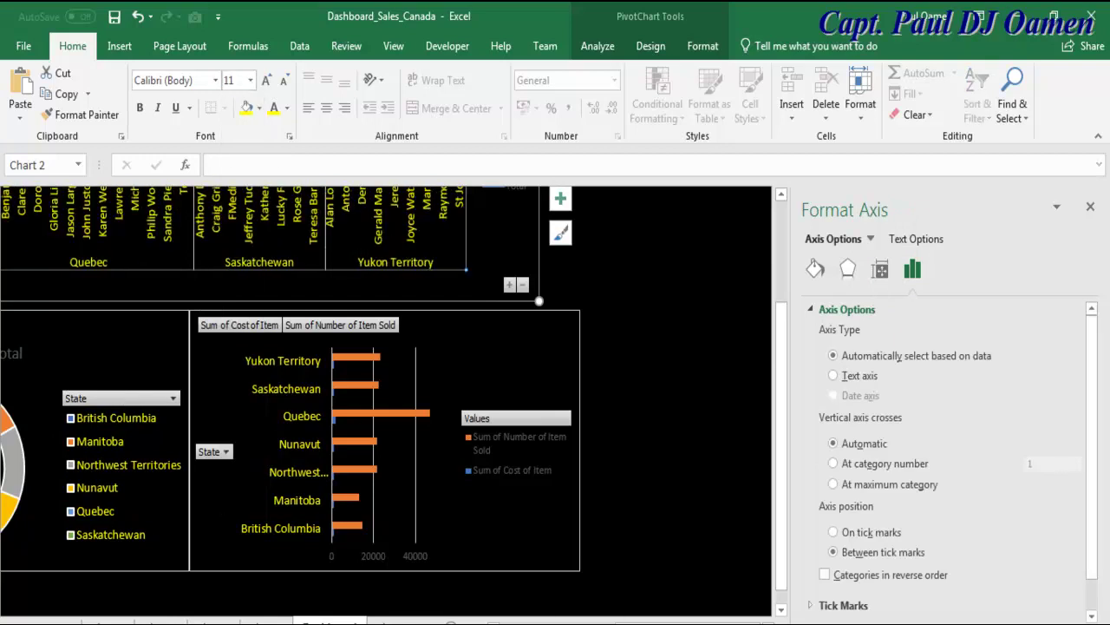
Delete the placeholder title text of the Canada map chart.
scroll(203, 378, left, 5)
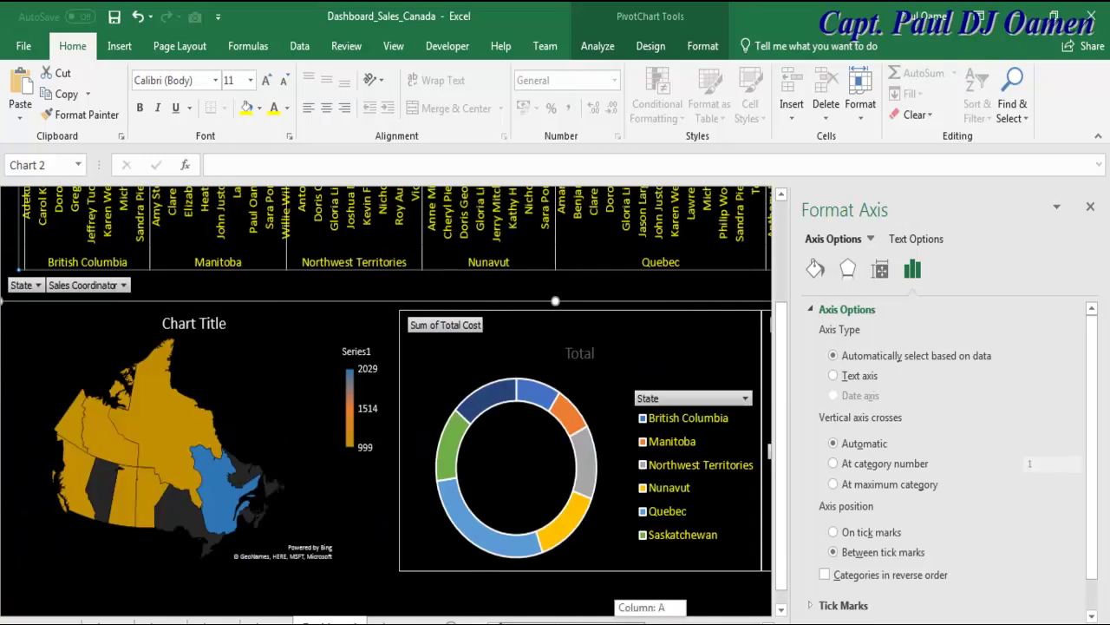
click(203, 326)
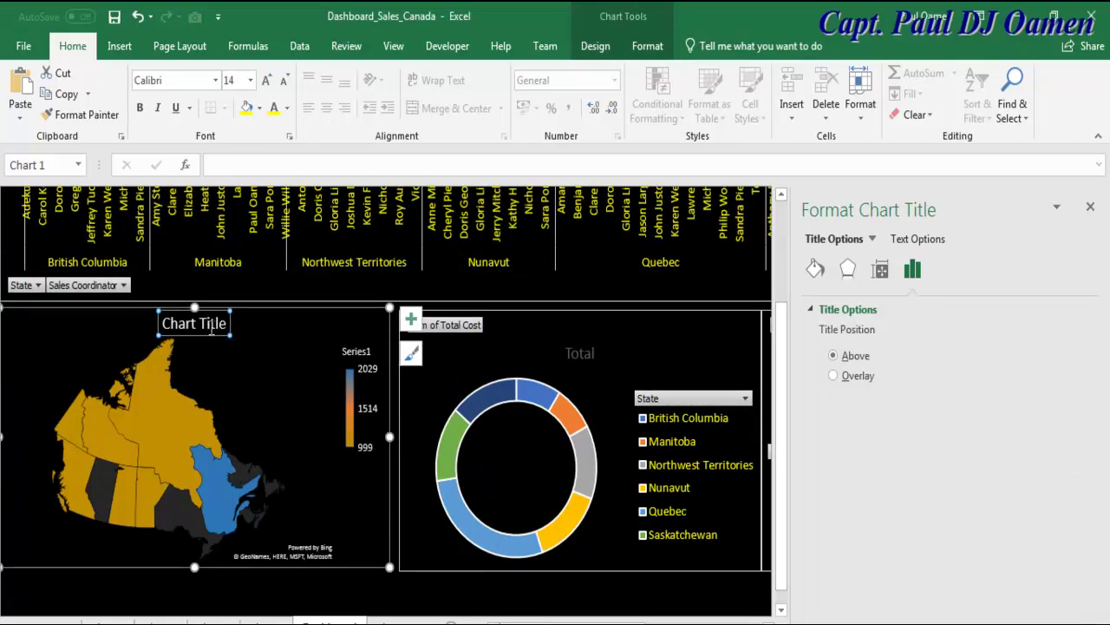
click(214, 323)
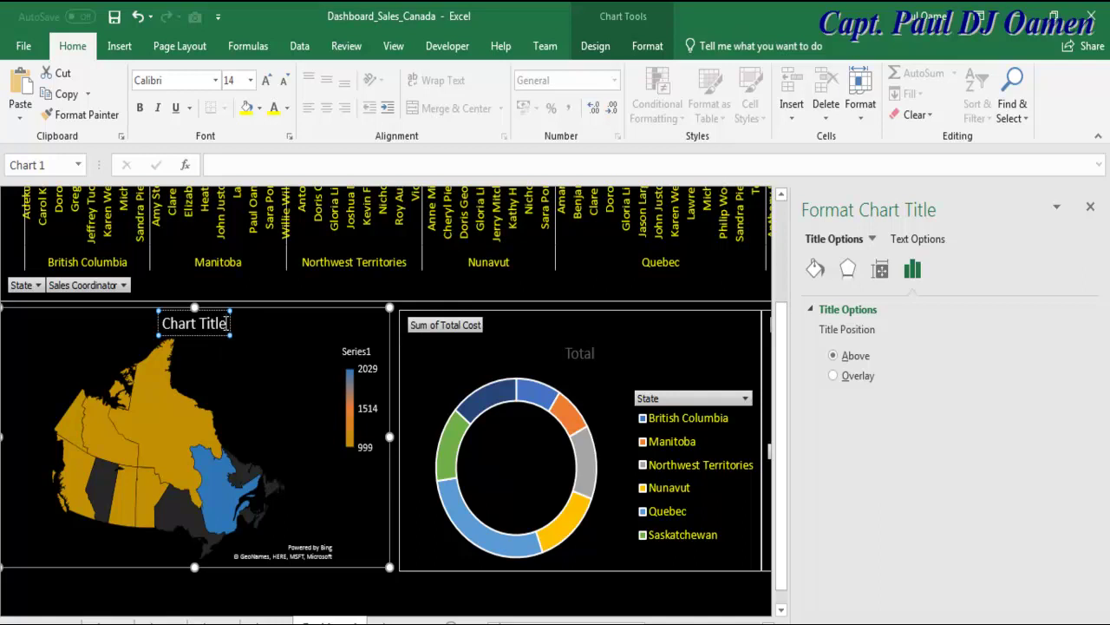
drag(227, 324, 141, 325)
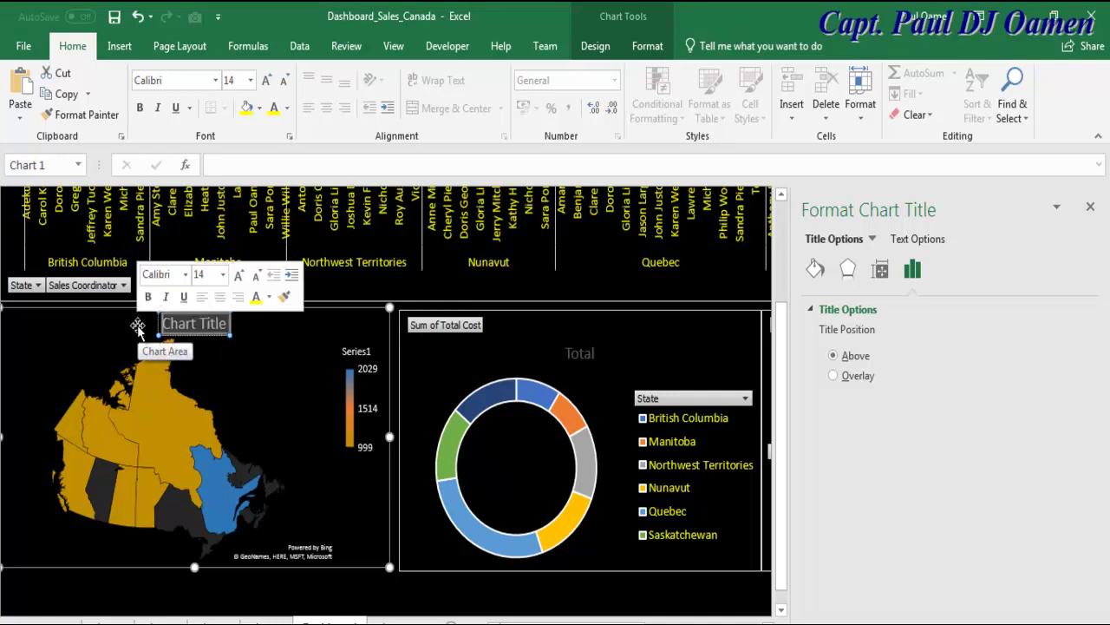
key(Delete)
click(195, 416)
click(184, 430)
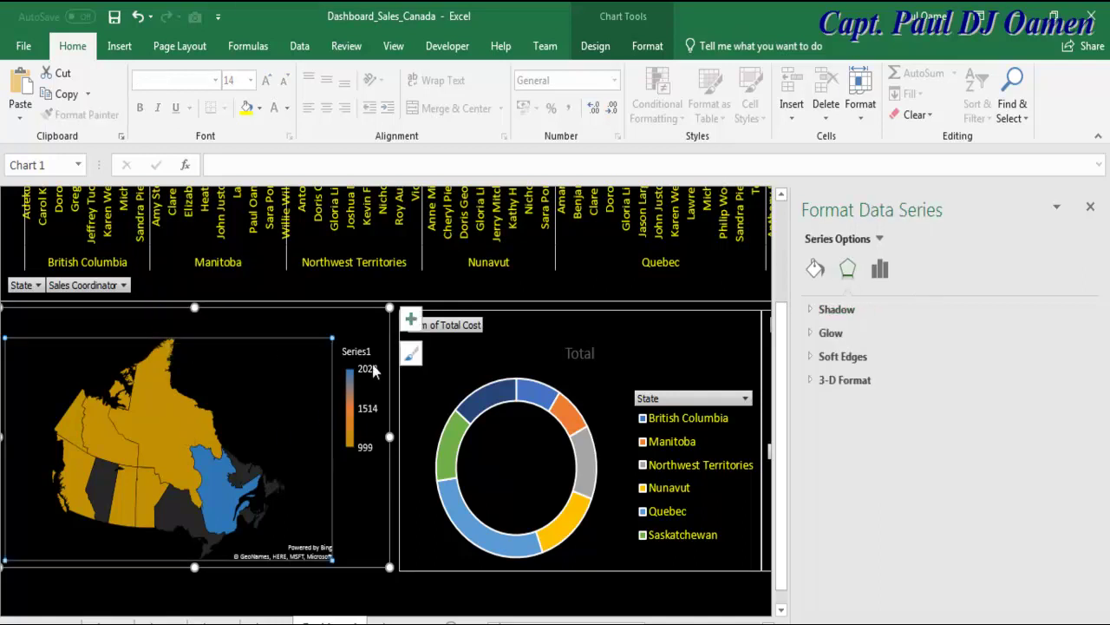
Set the map chart's title position to Centered Overlay and close the formatting pane.
click(410, 361)
click(413, 328)
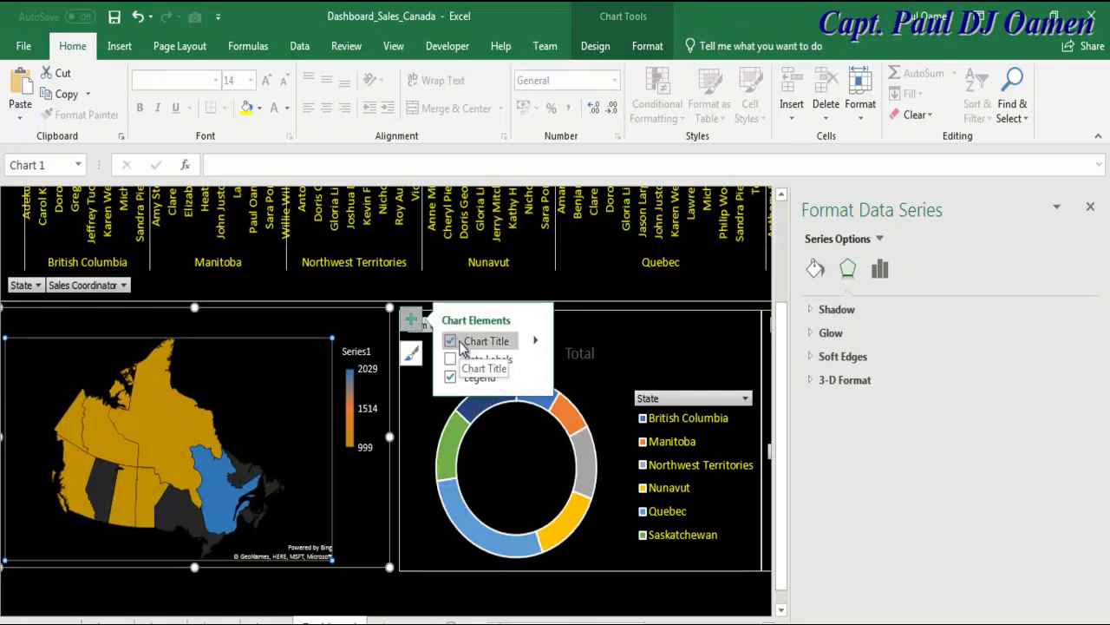
click(538, 343)
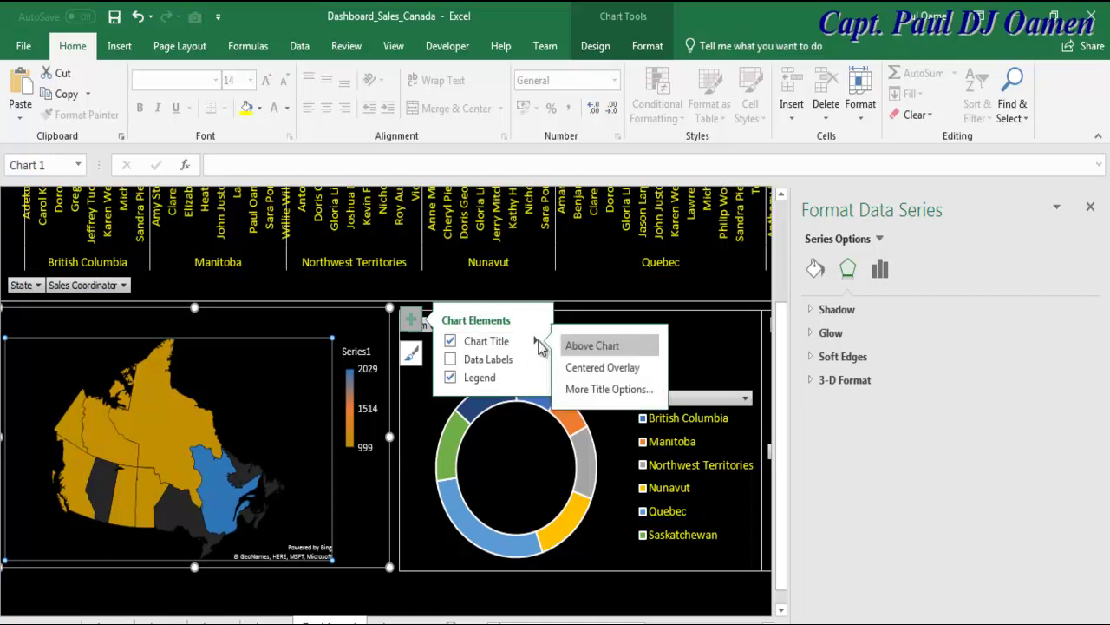
click(588, 367)
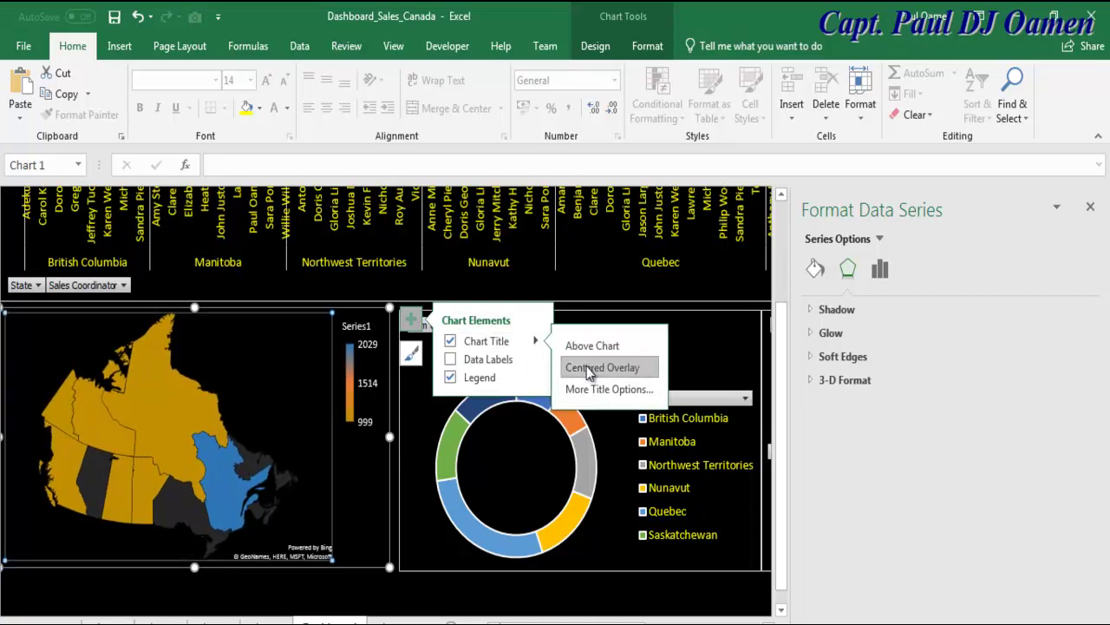
click(363, 484)
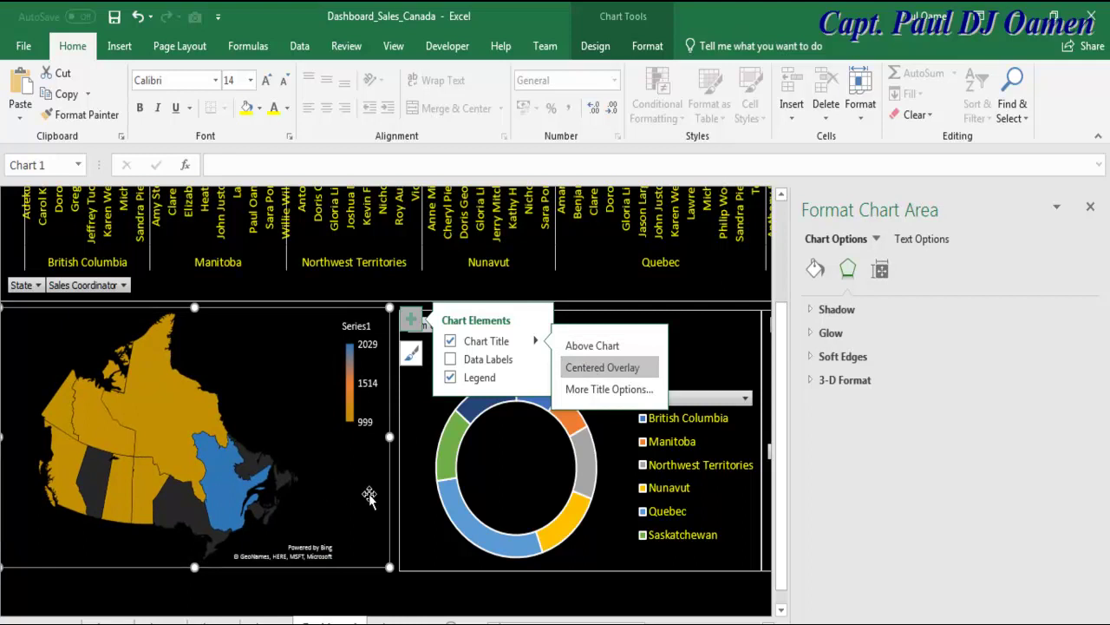
click(1091, 206)
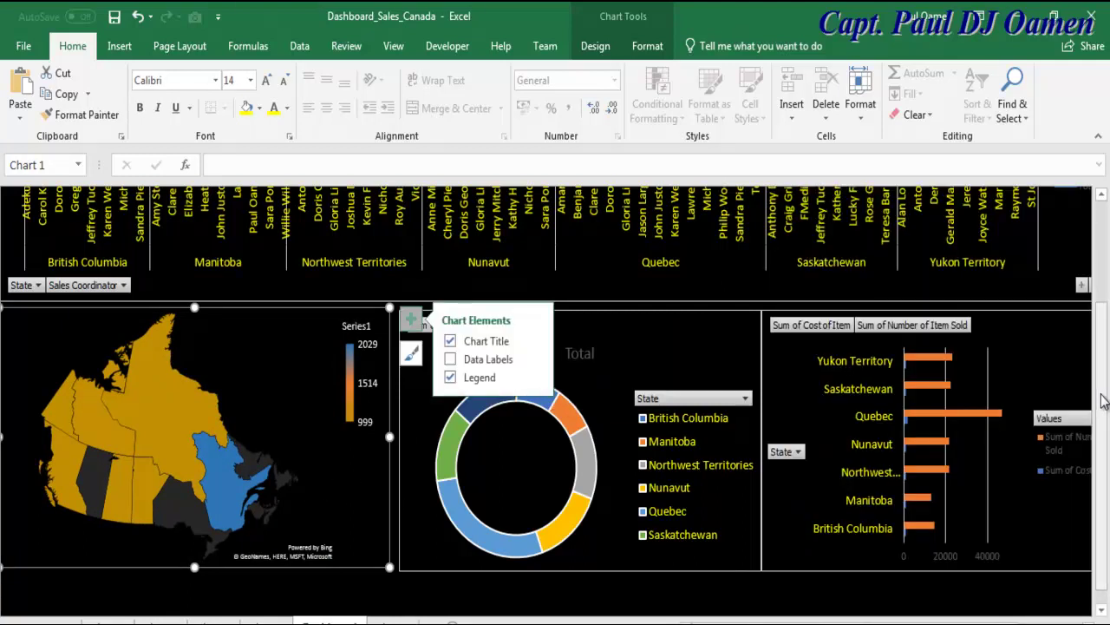
Collapse the line chart's category field so that it plots only the states.
scroll(1103, 400, up, 3)
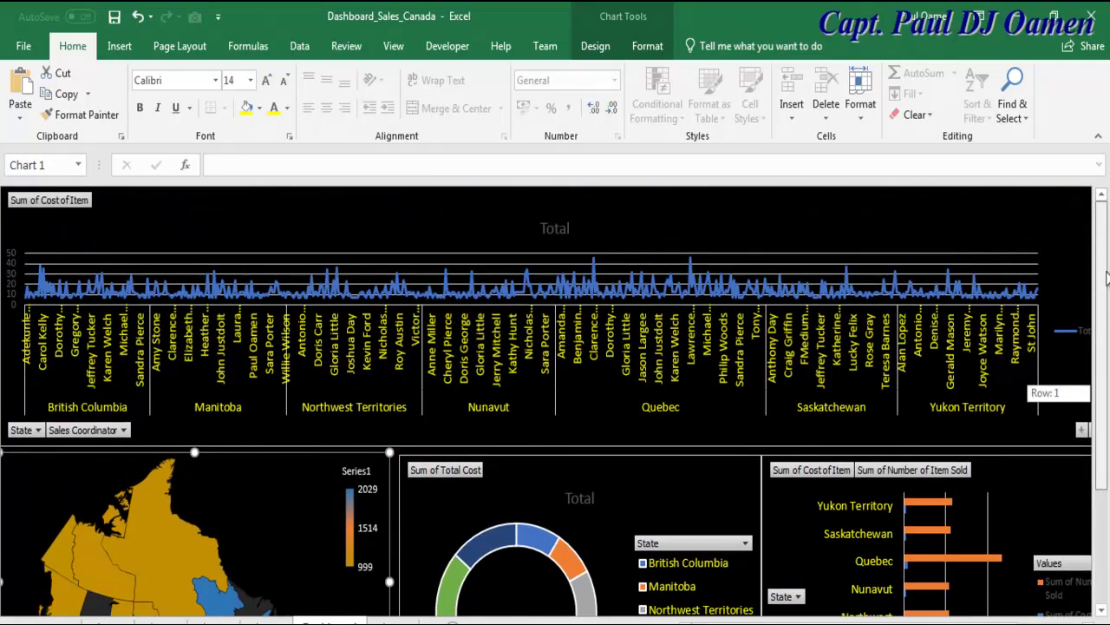
click(881, 283)
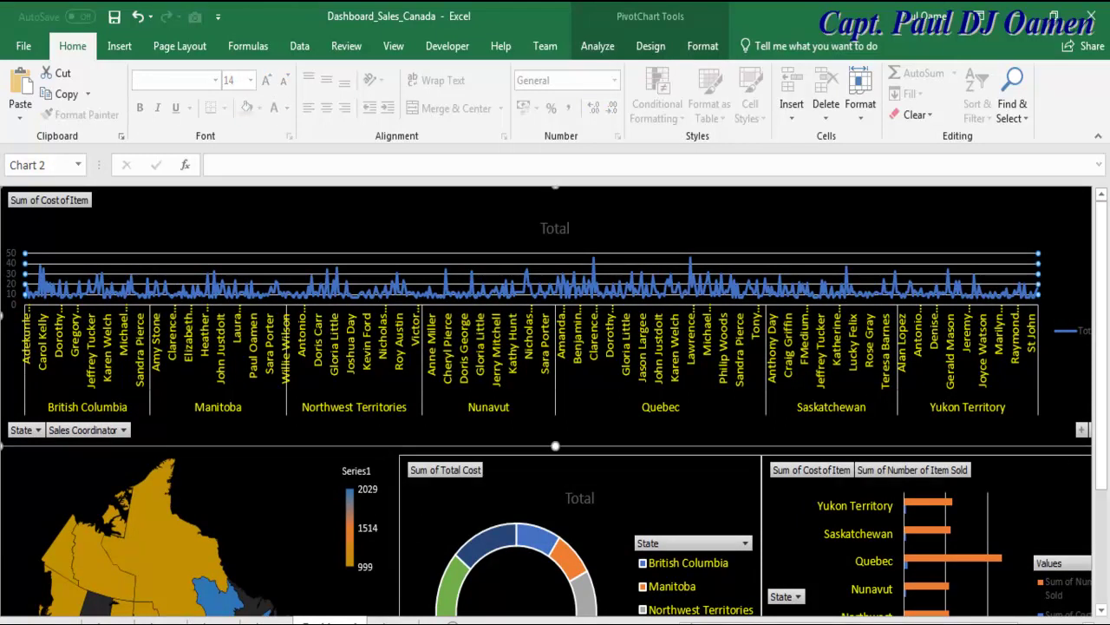
scroll(886, 433, right, 3)
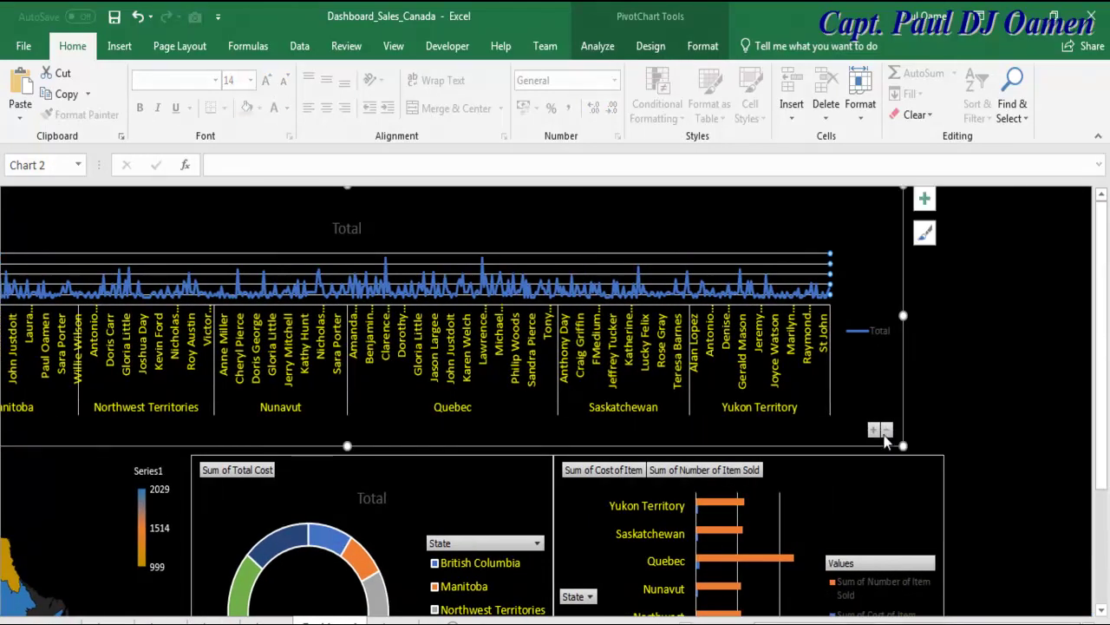
click(887, 431)
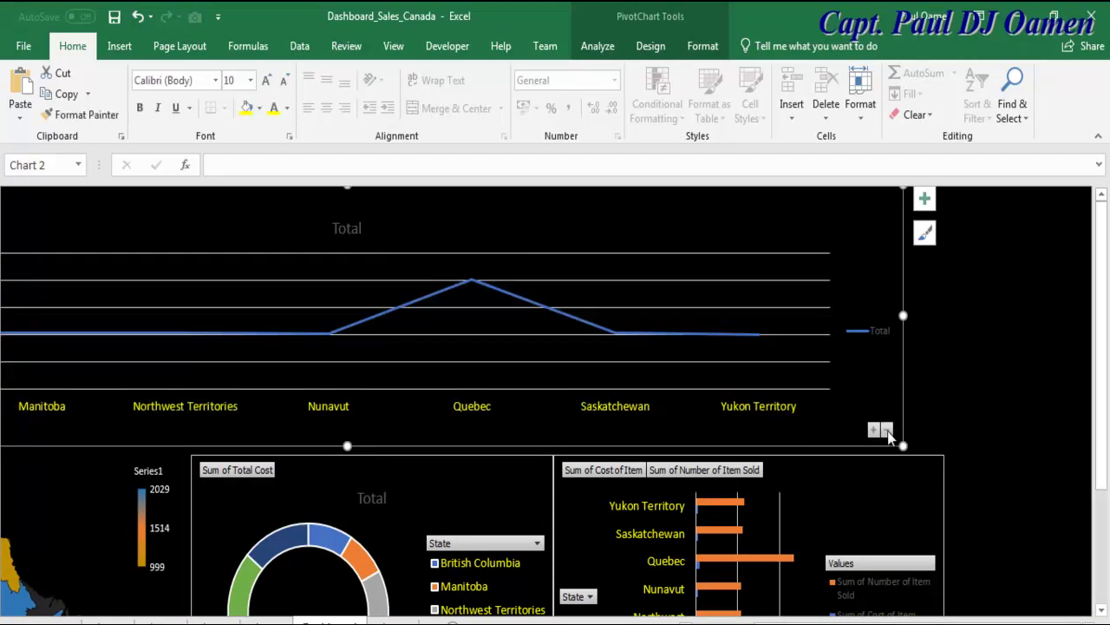
Recolor the line chart's series with the light-to-dark gold monochromatic palette.
click(307, 334)
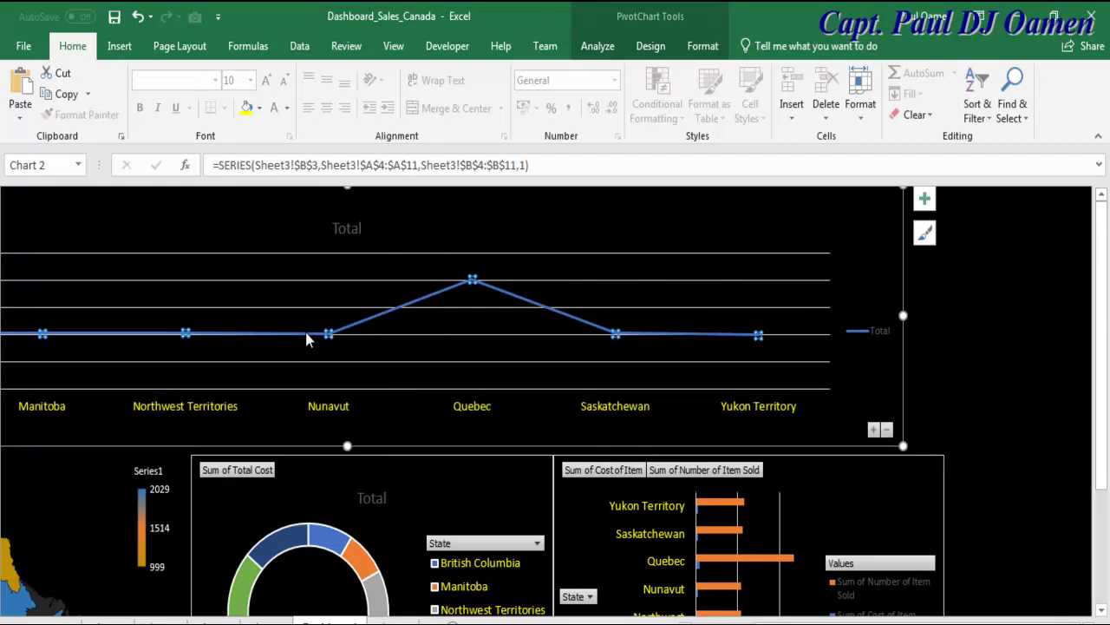
click(925, 234)
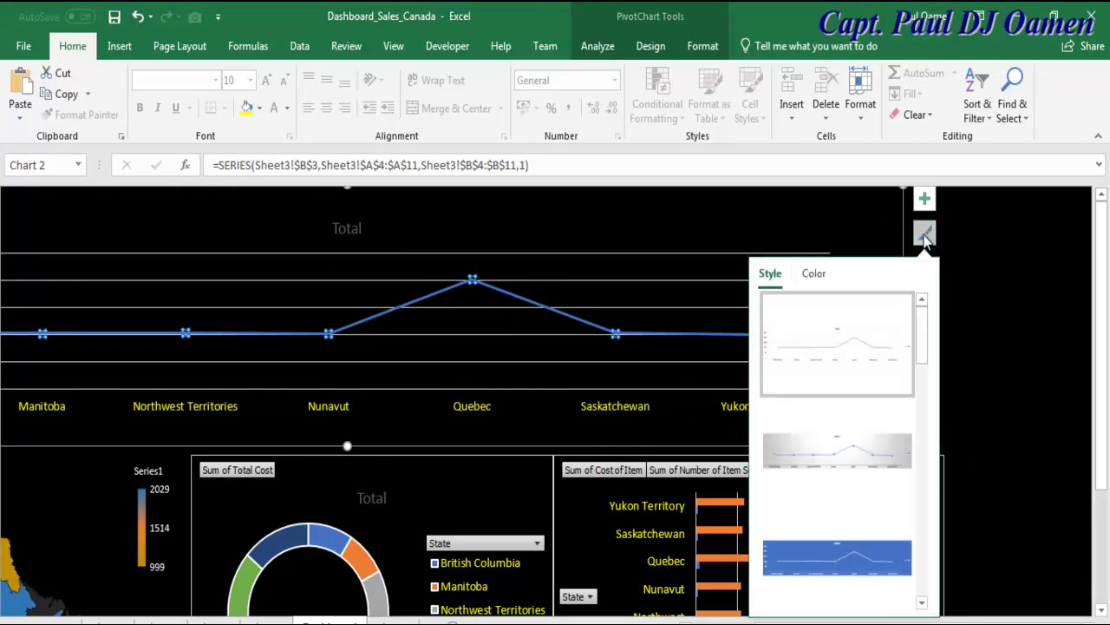
drag(926, 351, 925, 299)
click(927, 206)
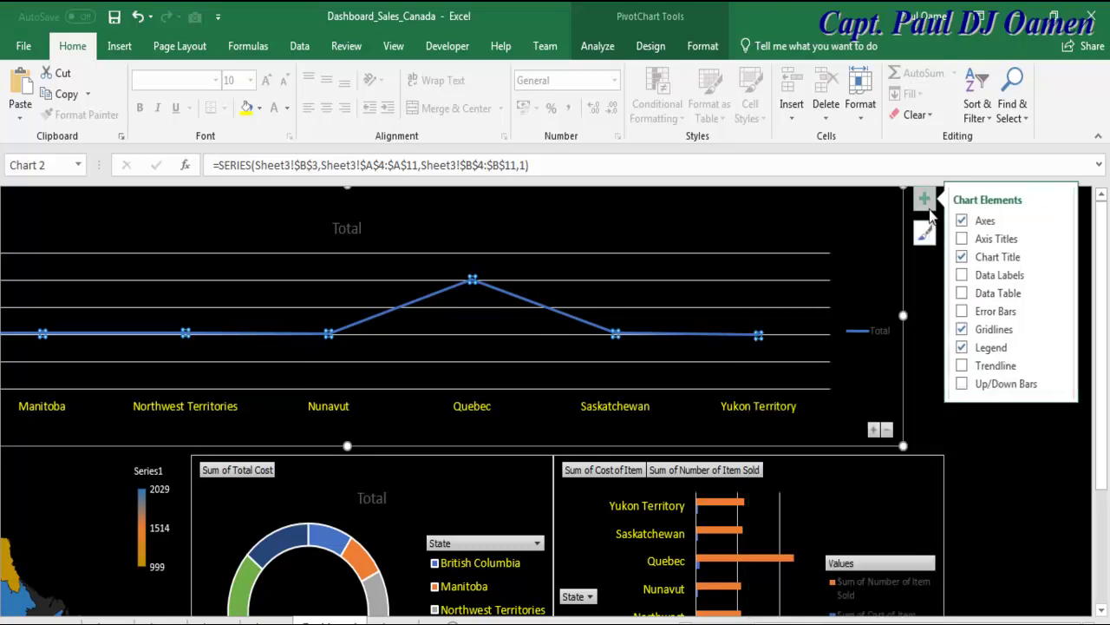
click(927, 232)
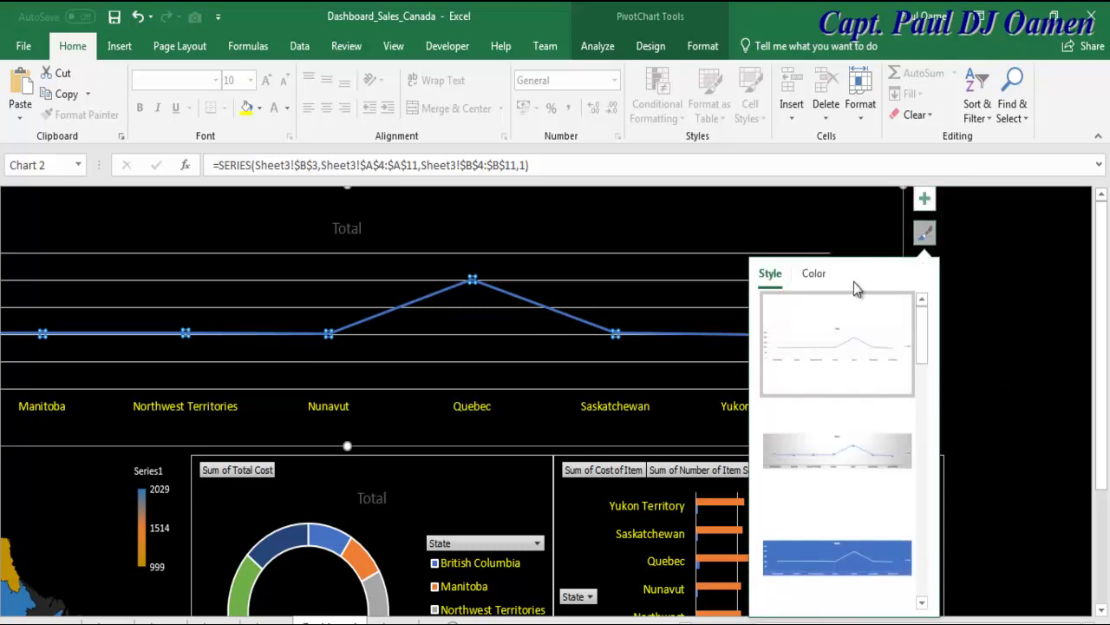
click(814, 274)
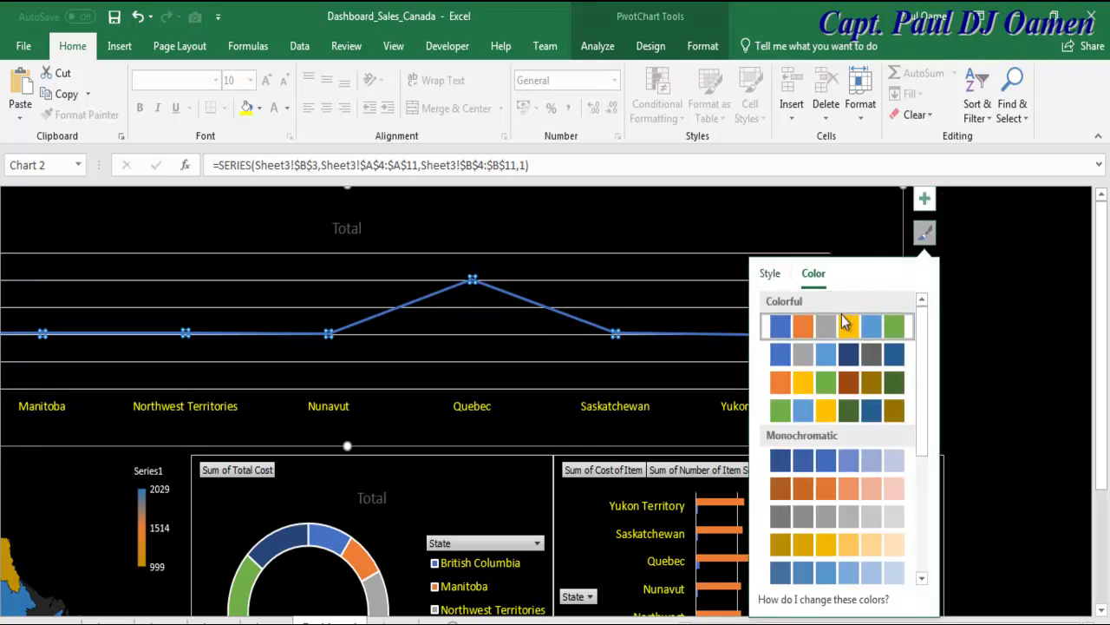
scroll(867, 477, down, 5)
click(896, 552)
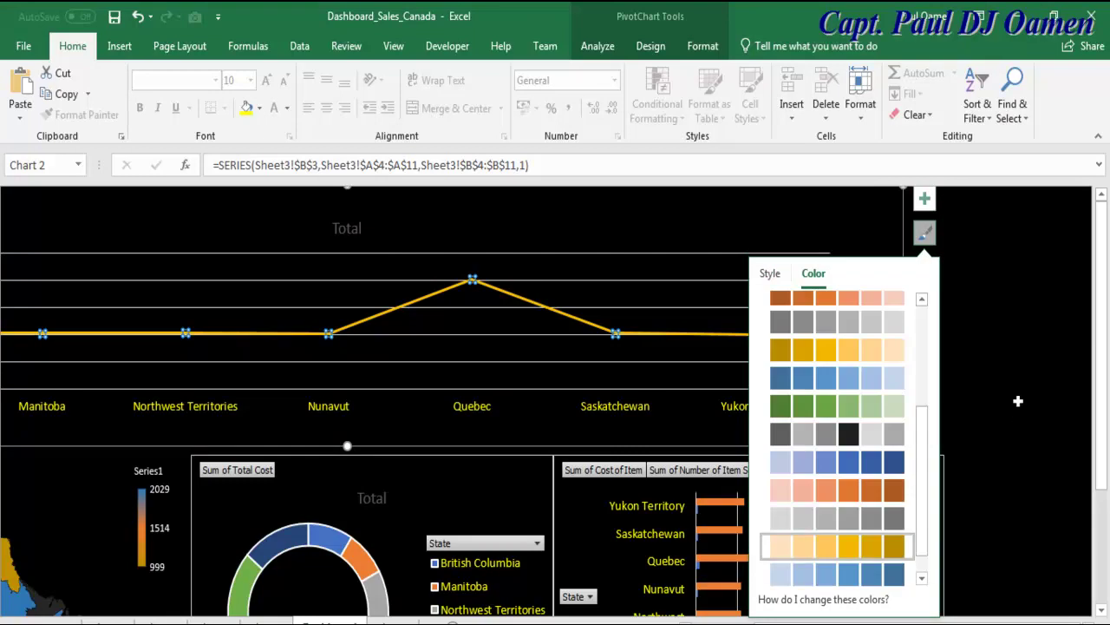
click(1014, 395)
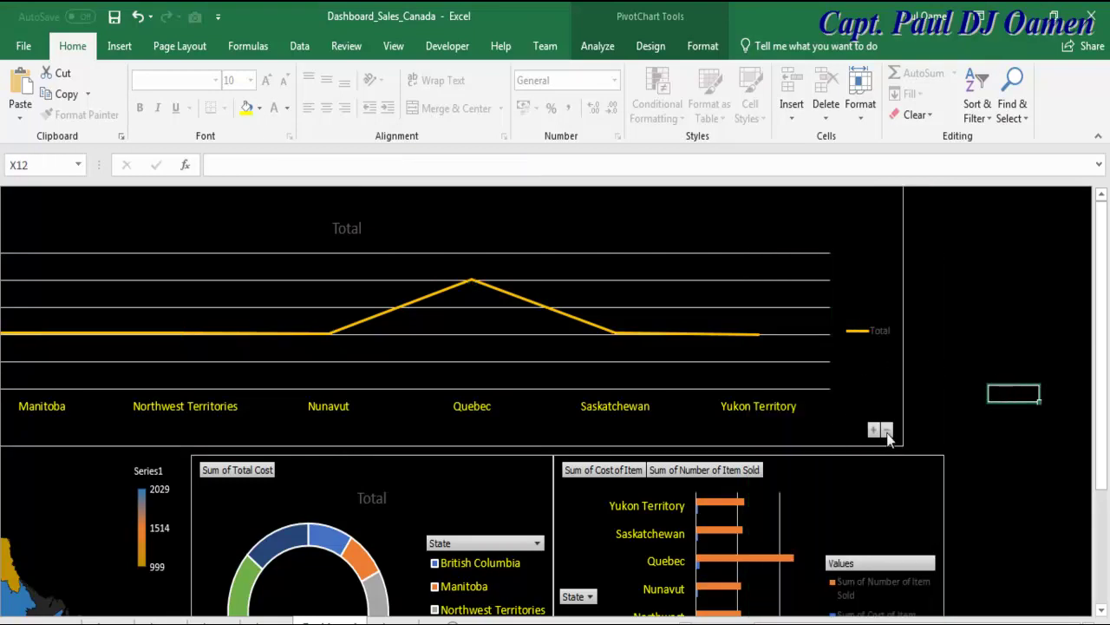
Expand the line chart's category field to show the sales coordinators, and format the chart title in yellow at size 20.
click(874, 431)
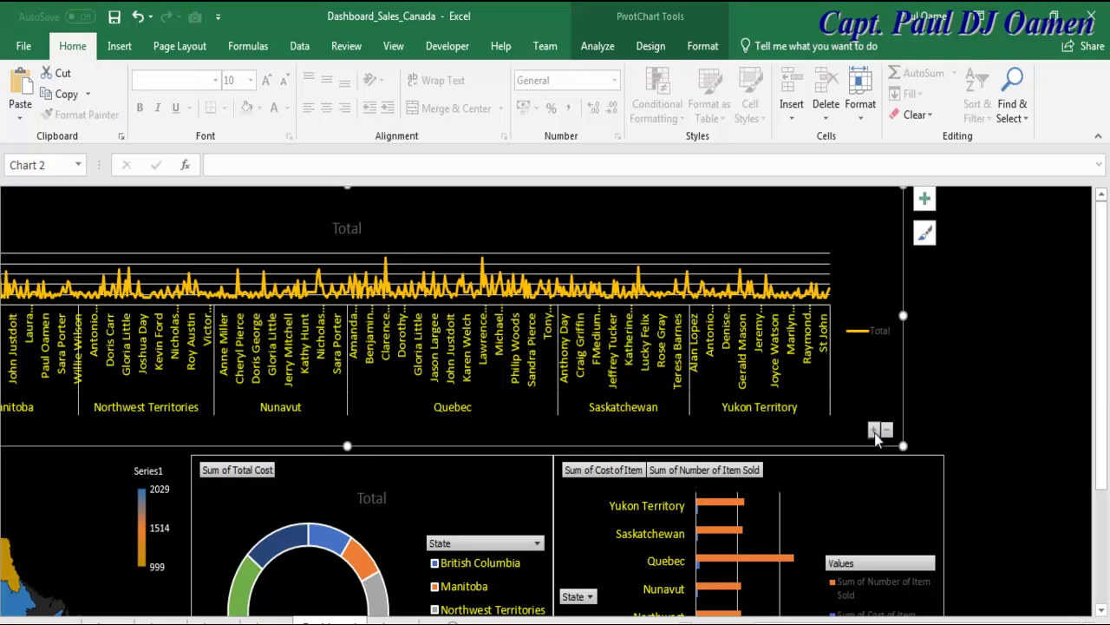
click(356, 230)
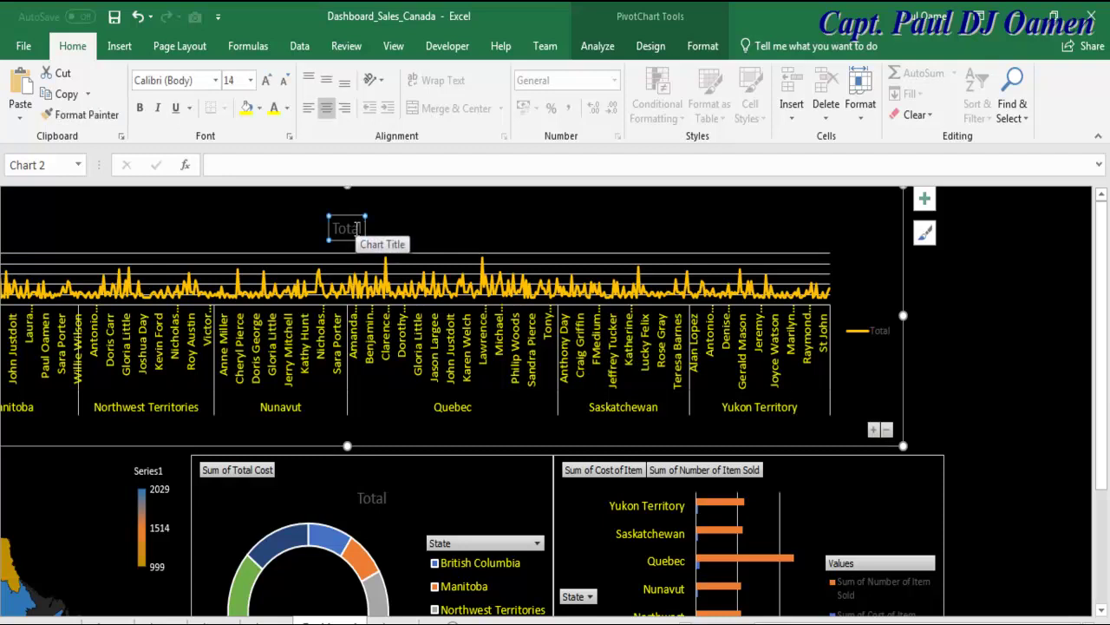
click(272, 111)
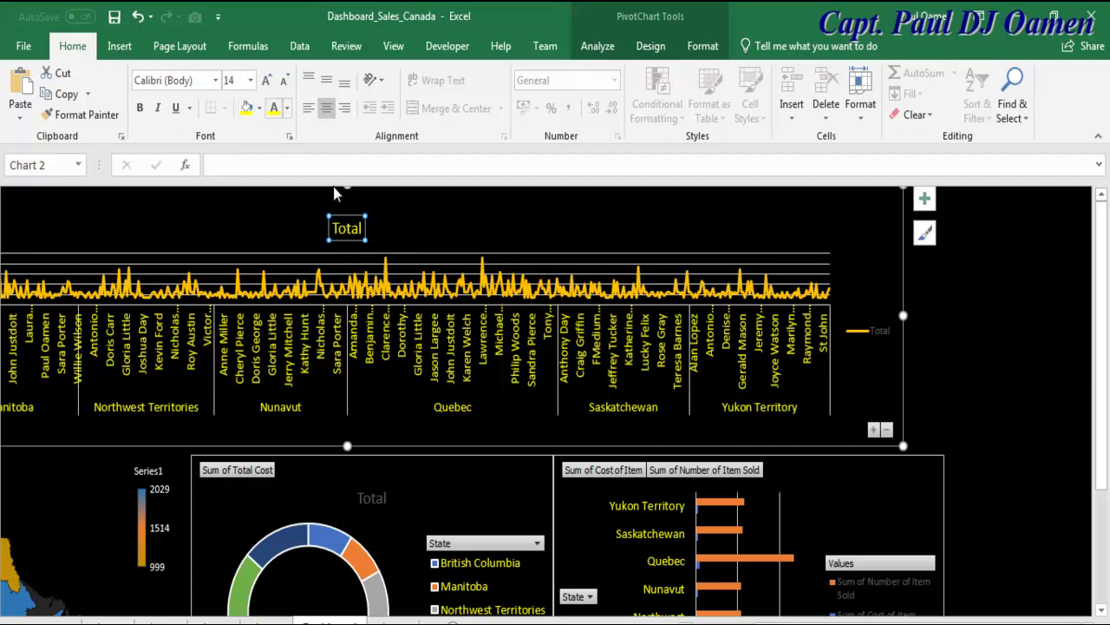
click(250, 79)
click(235, 257)
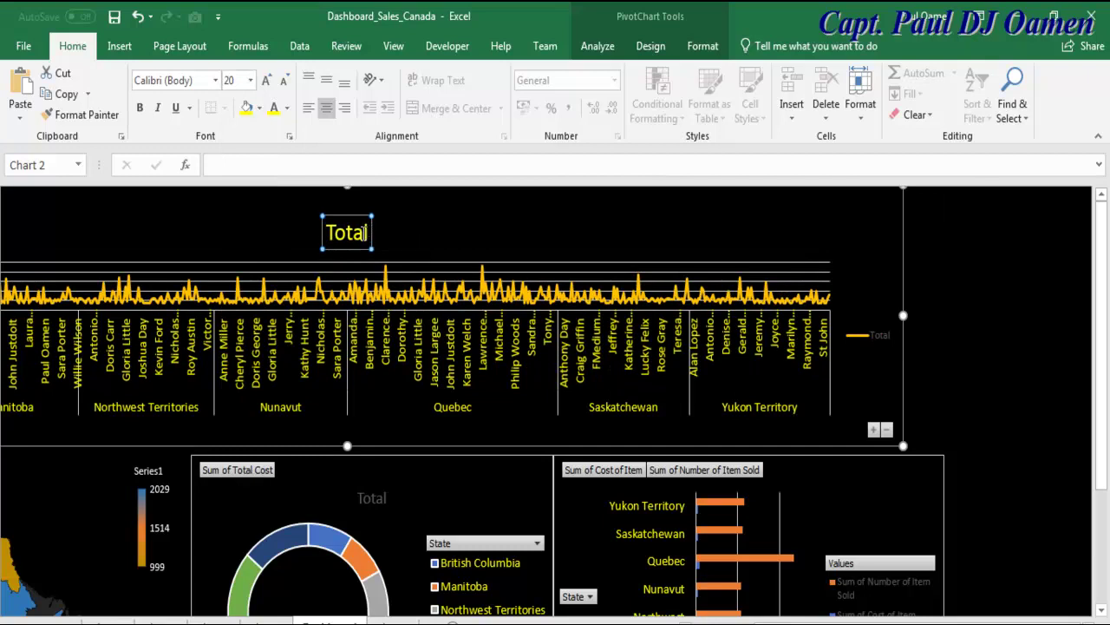
Replace the line chart's title text with "SALES DASHBOARD".
drag(366, 232, 331, 233)
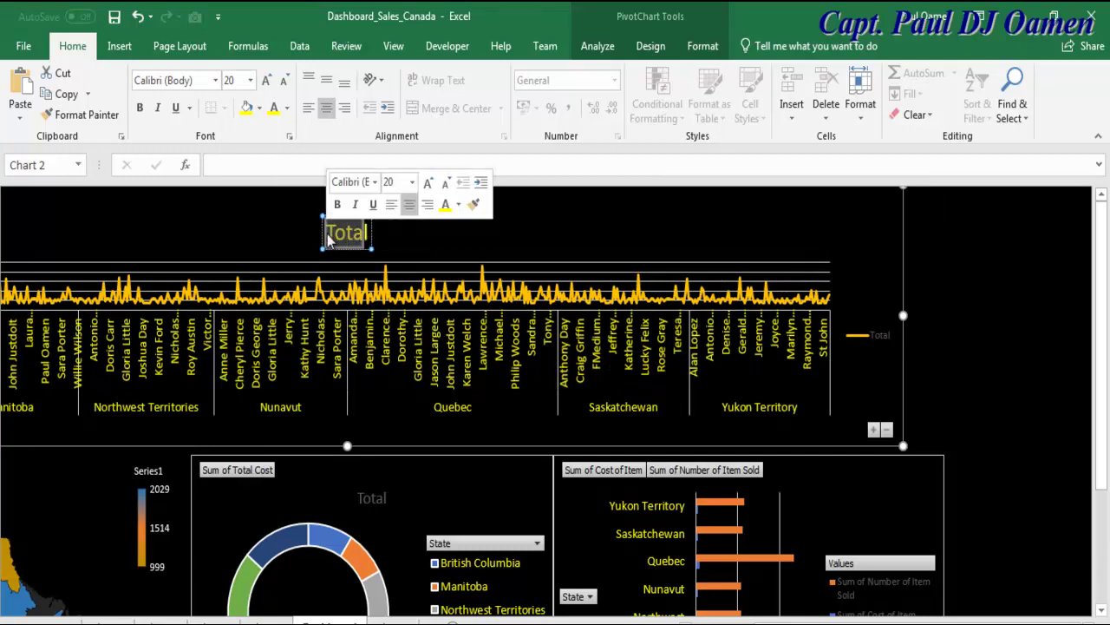
text(Sales)
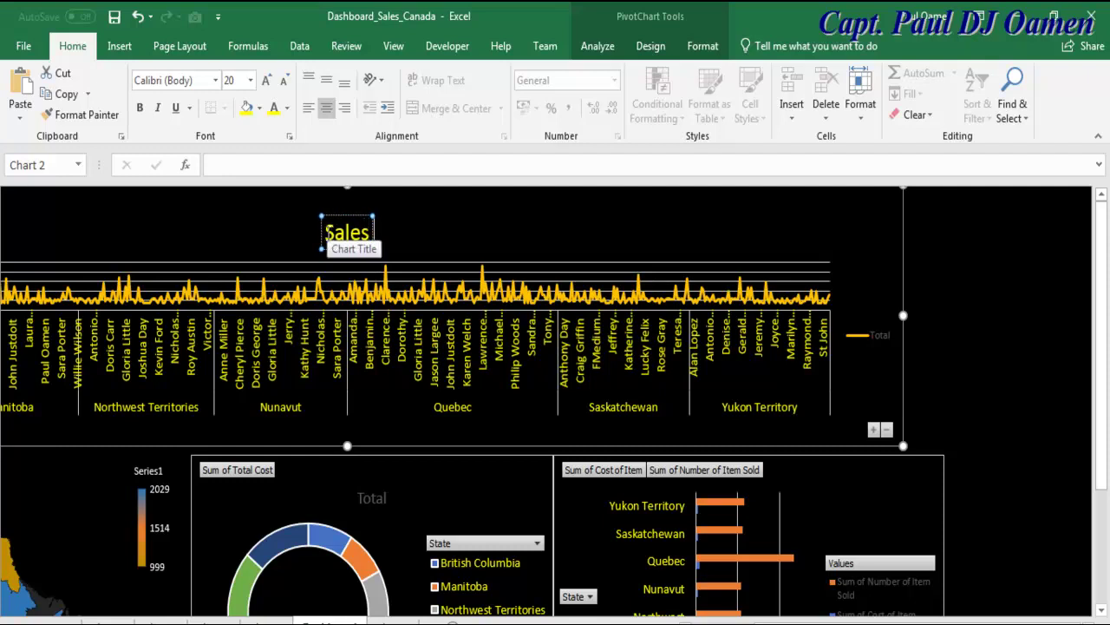
text( Da)
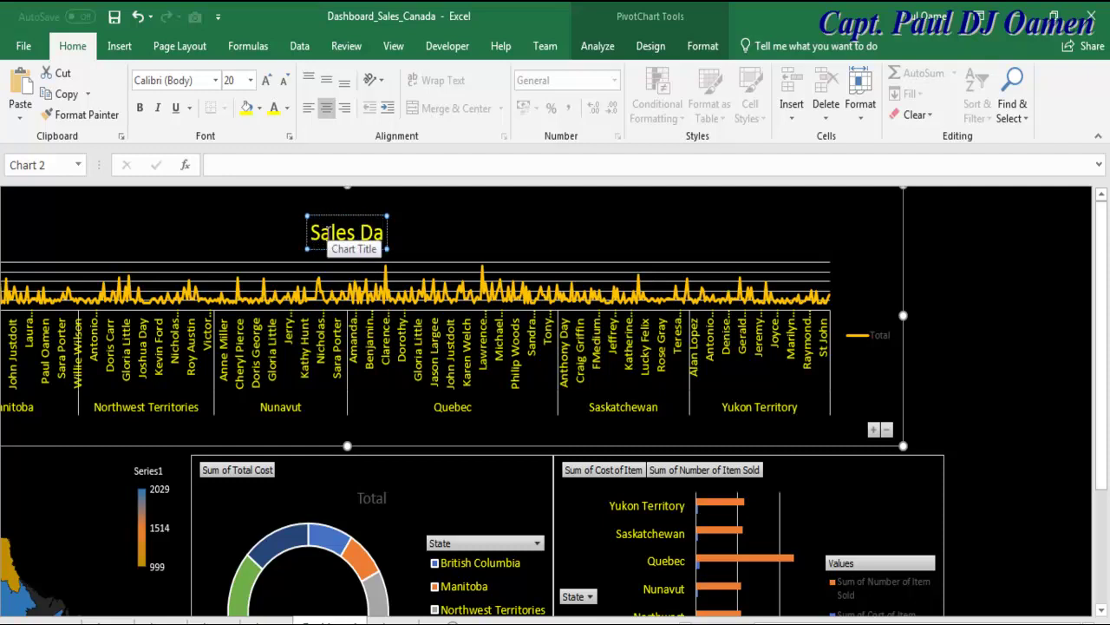
key(BackSpace)
key(BackSpace)
key(BackSpace)
key(BackSpace)
key(BackSpace)
key(BackSpace)
key(BackSpace)
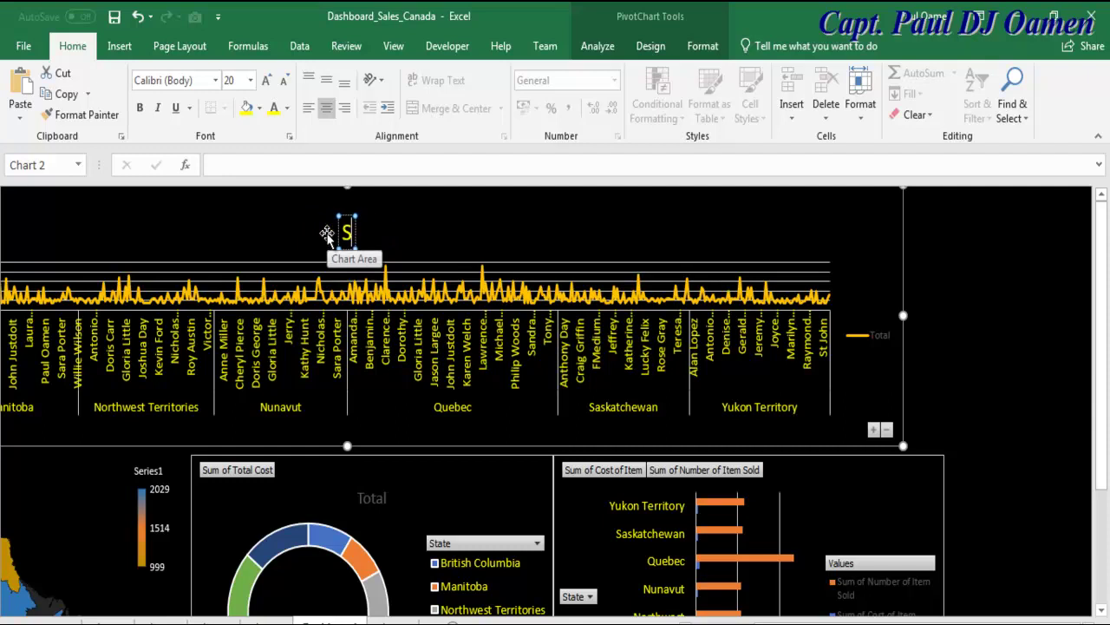
text(ALES DASHBOARD)
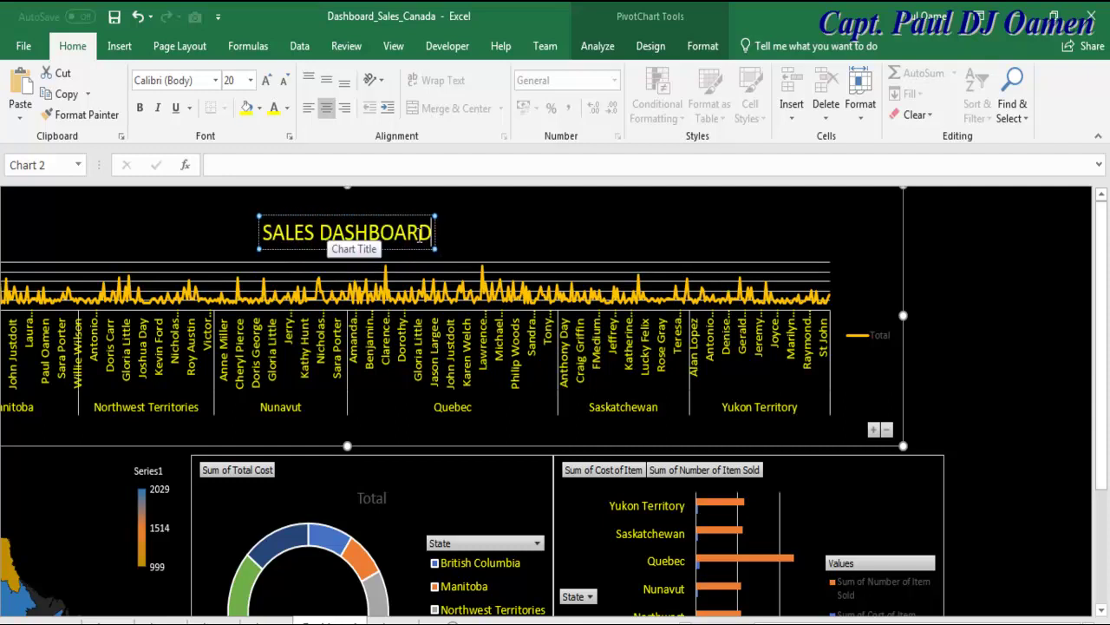
Make the line chart's SALES DASHBOARD title bold.
drag(431, 232, 286, 249)
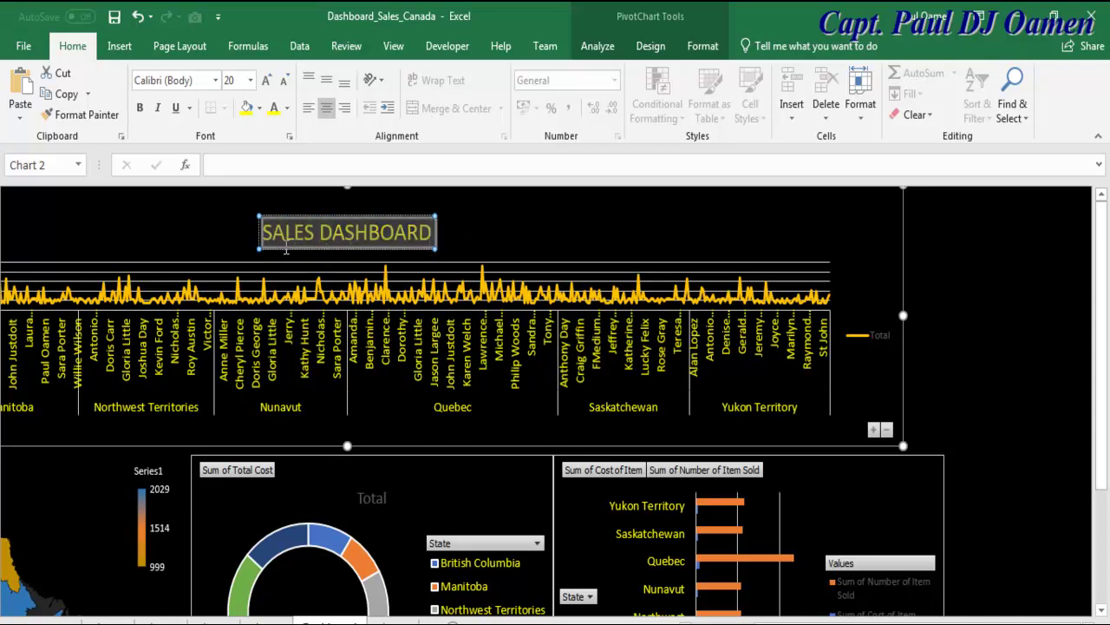
key(ctrl+b)
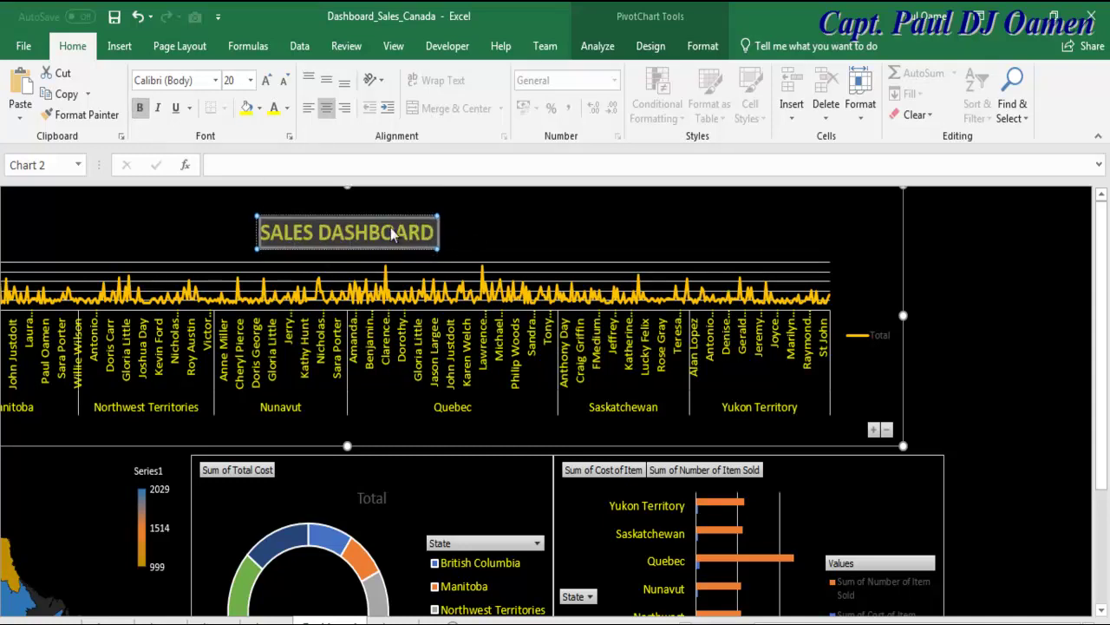
click(441, 219)
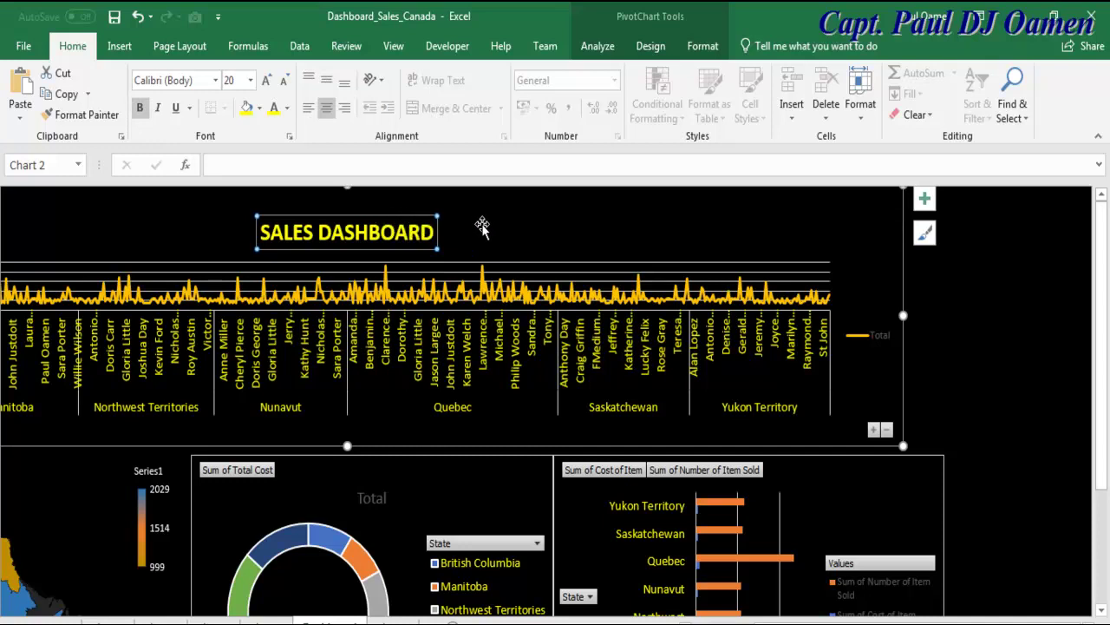
Widen the line chart so its outer edge lines up with the bar chart below it.
drag(904, 315, 944, 321)
click(1076, 374)
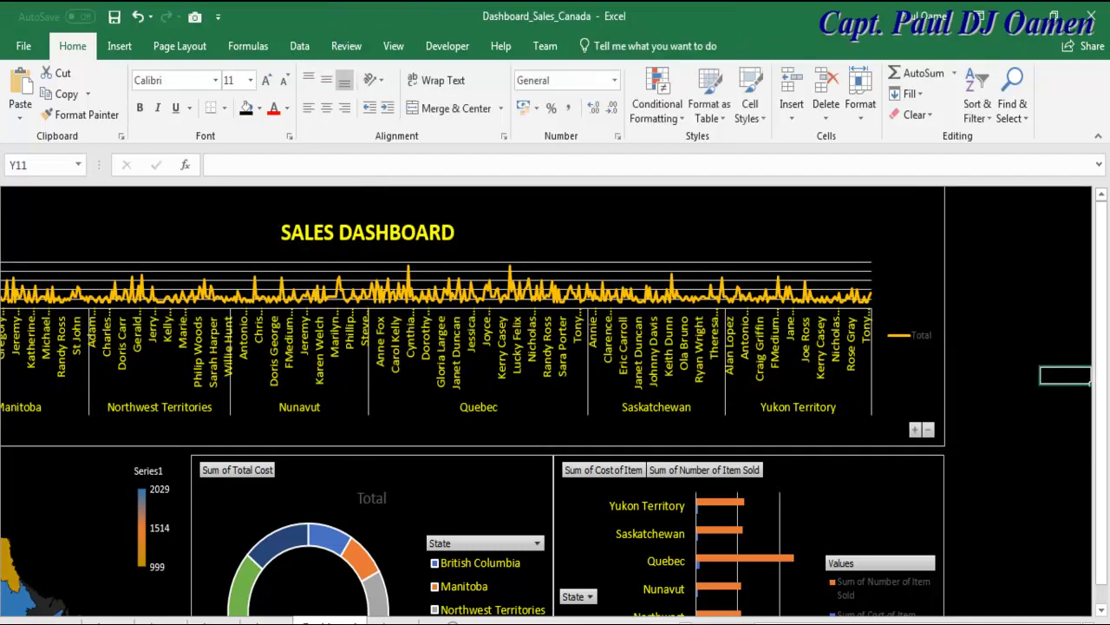
Select the bar, doughnut and map charts together and move them up against the lower edge of the line chart.
scroll(1104, 427, down, 1)
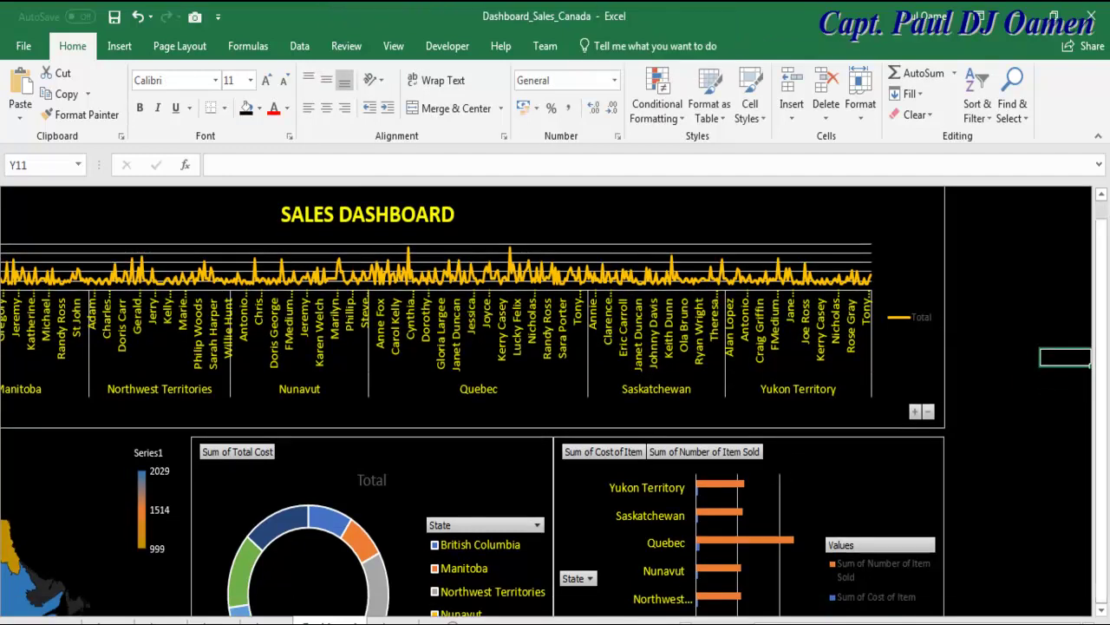
click(884, 442)
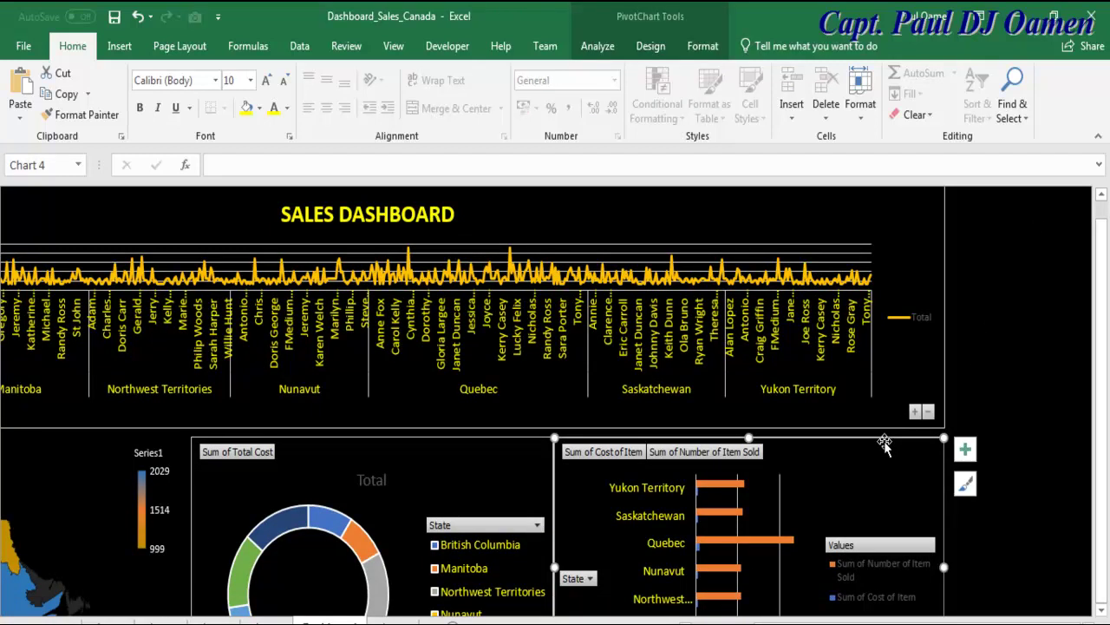
ctrl+click(470, 442)
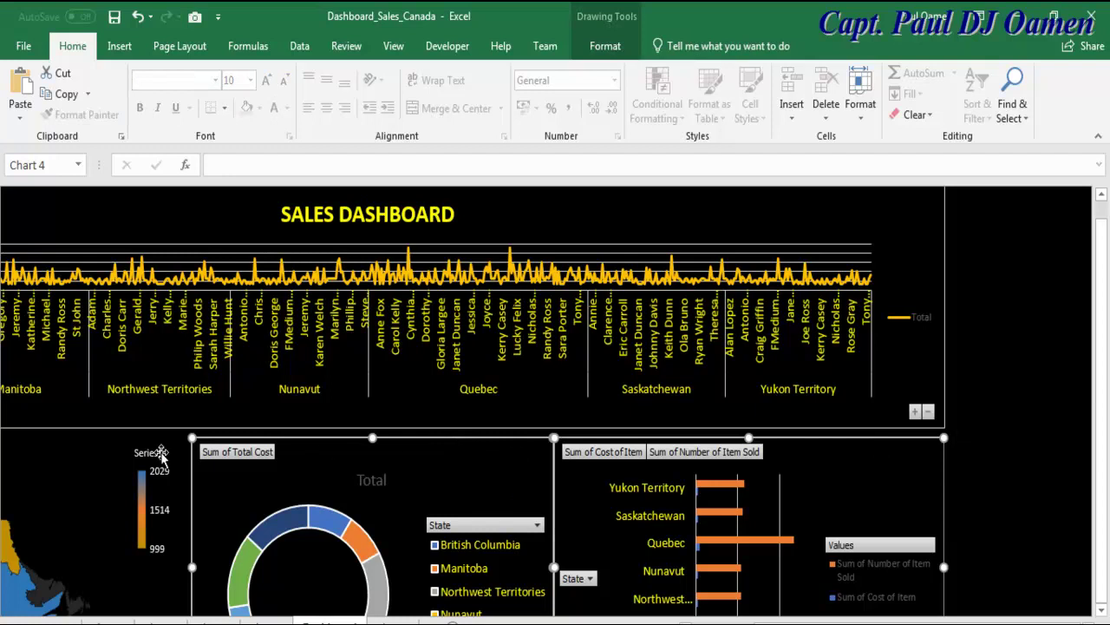
ctrl+click(106, 444)
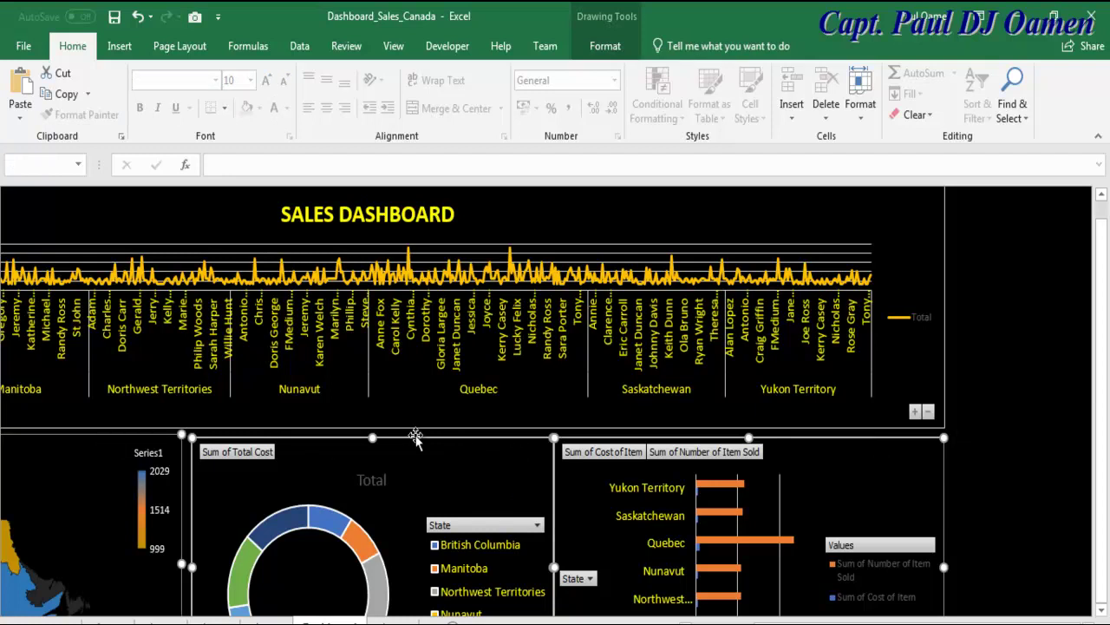
drag(445, 433, 445, 431)
click(445, 431)
Adjust the map chart's frame so that it fits flush against the line chart and the neighbouring doughnut chart.
scroll(469, 520, down, 3)
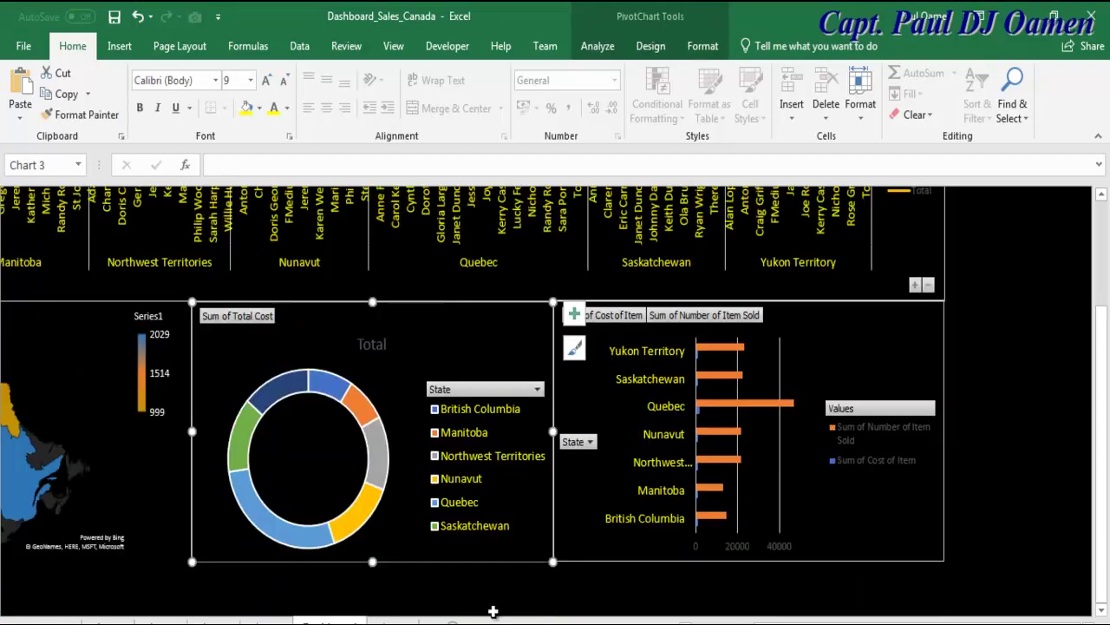
scroll(540, 404, left, 3)
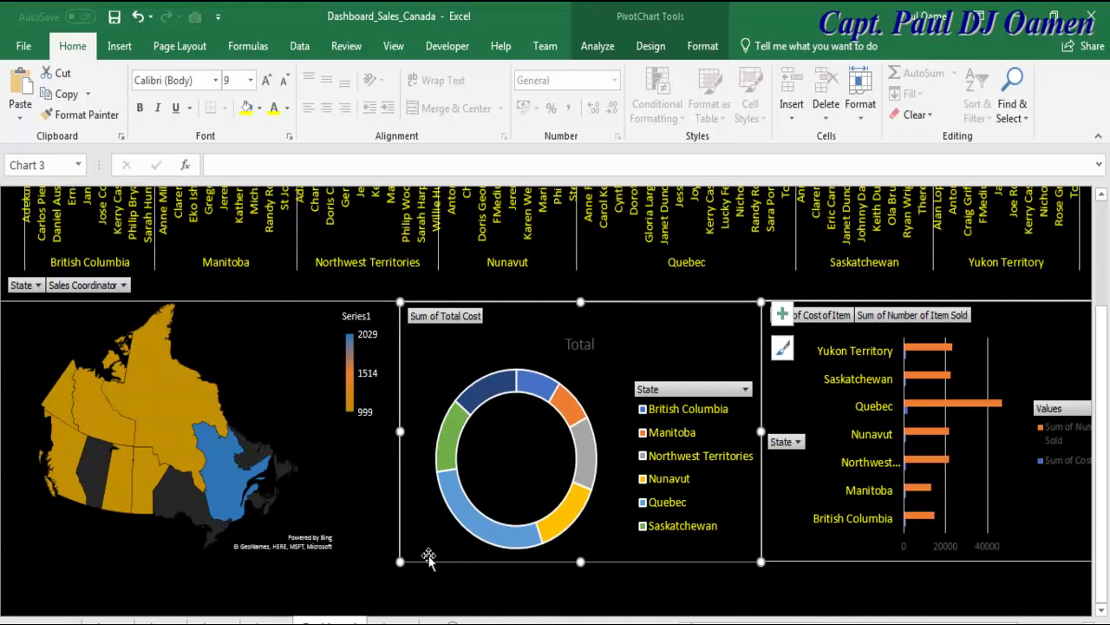
click(334, 521)
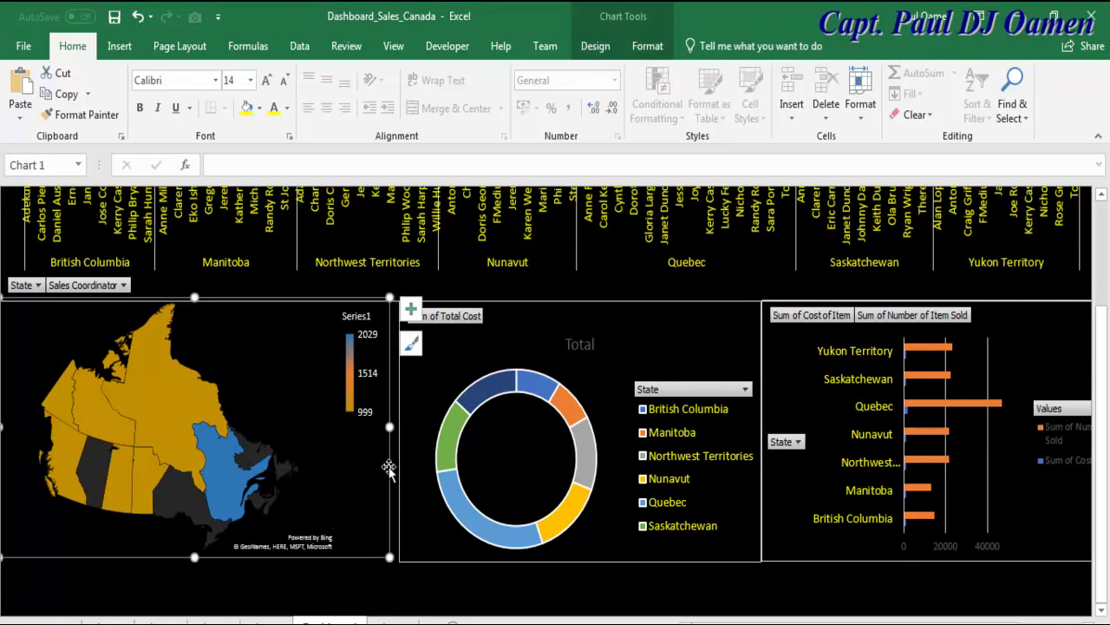
drag(390, 557, 398, 562)
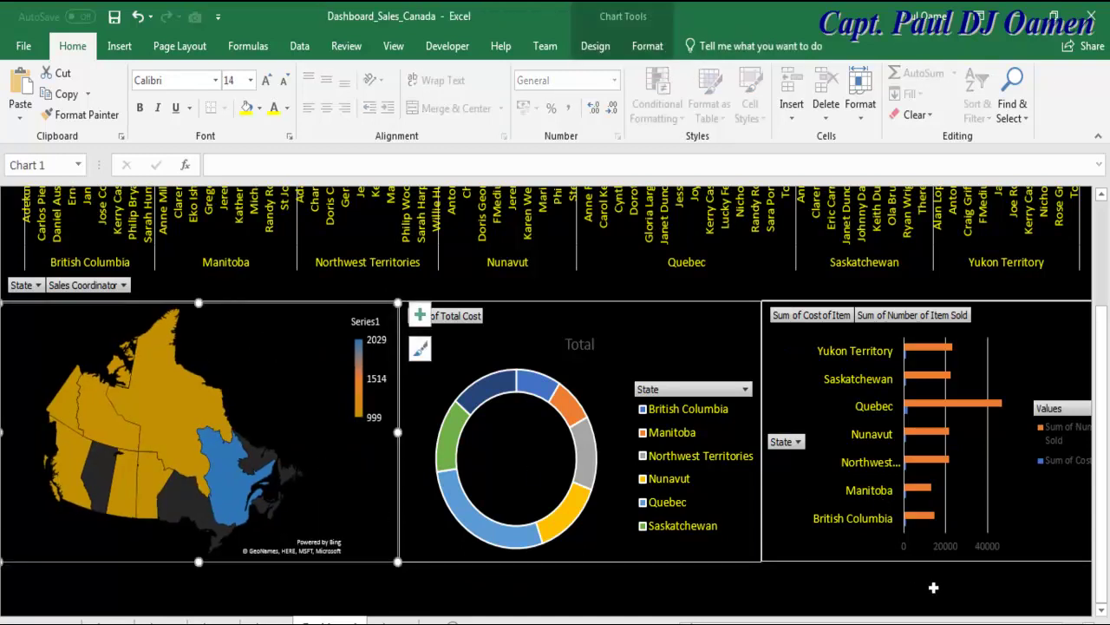
Give the map chart's outer chart area a solid dark gold border.
double_click(290, 349)
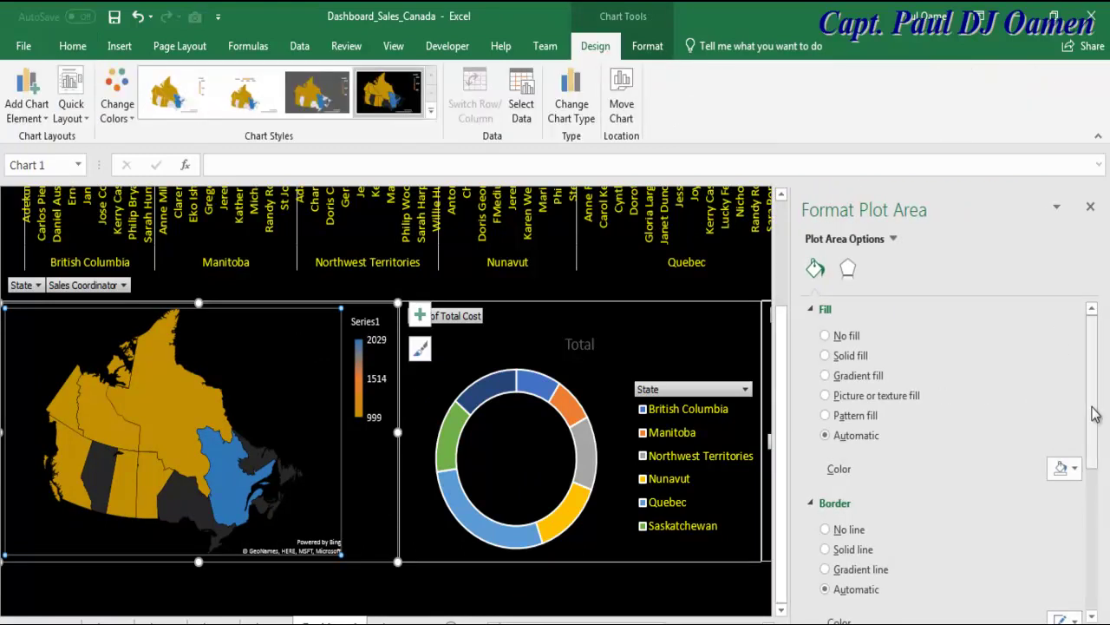
drag(1098, 421, 1098, 469)
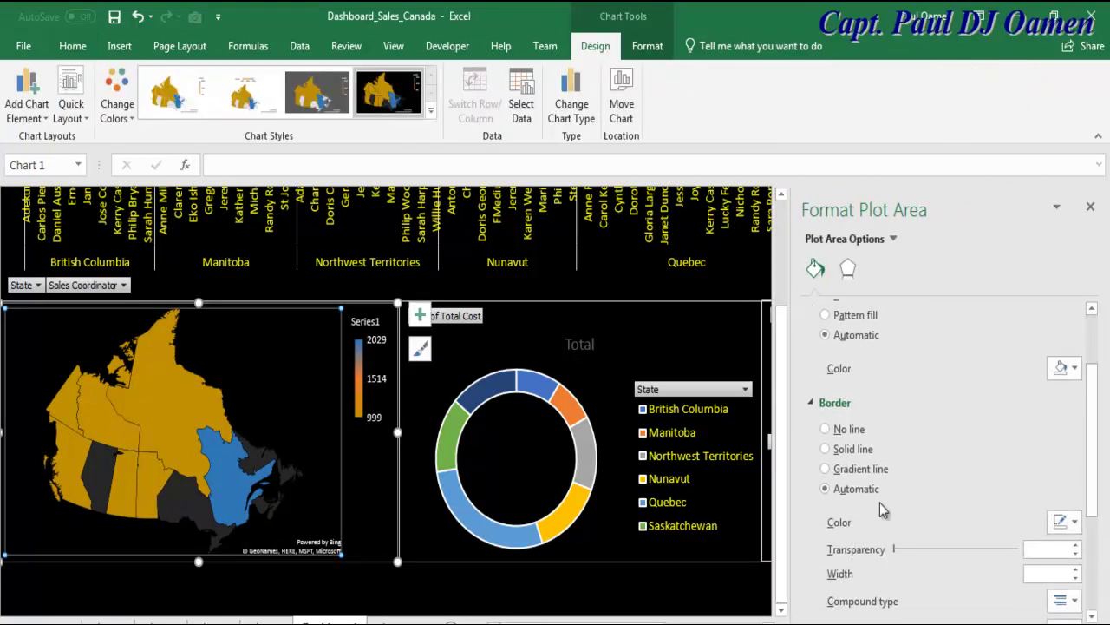
click(827, 449)
click(520, 584)
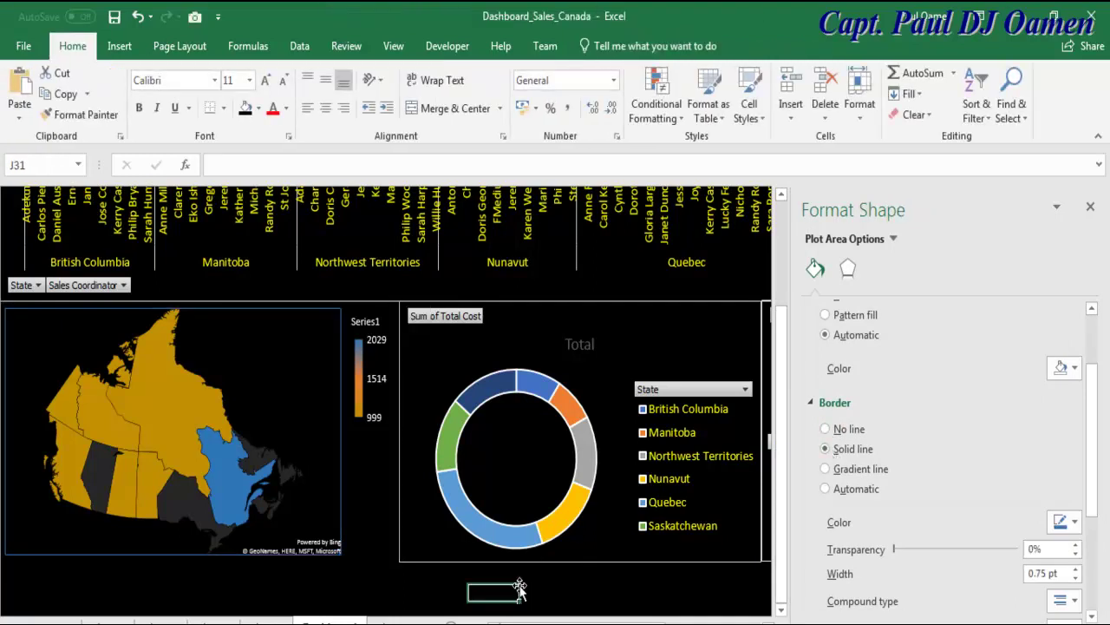
click(1066, 556)
click(1074, 473)
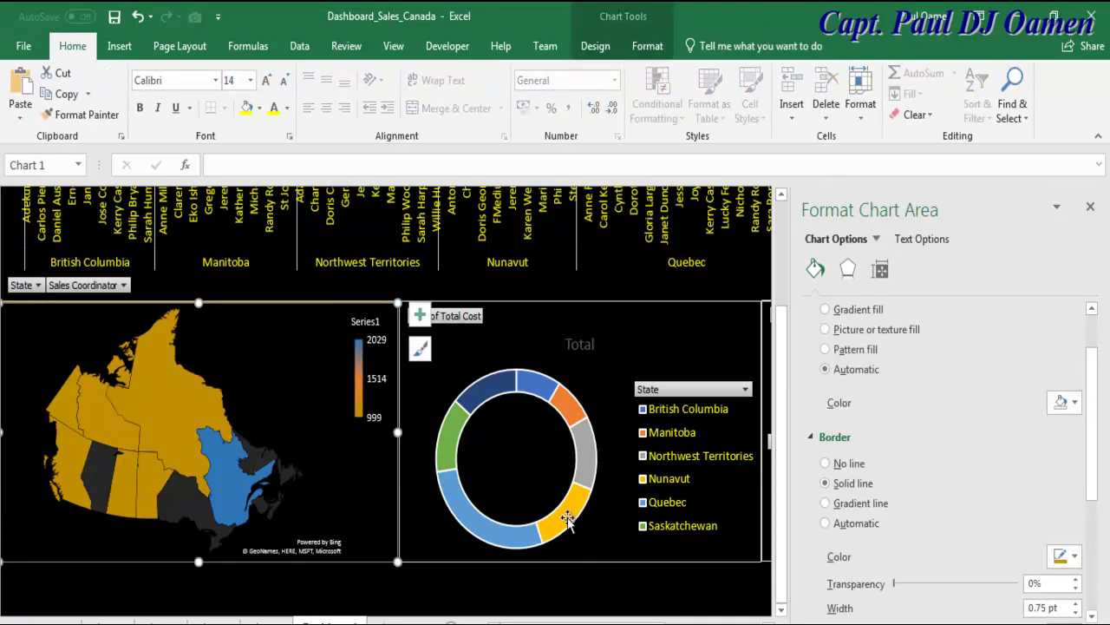
Give the doughnut chart's chart area a solid dark gold border.
click(705, 566)
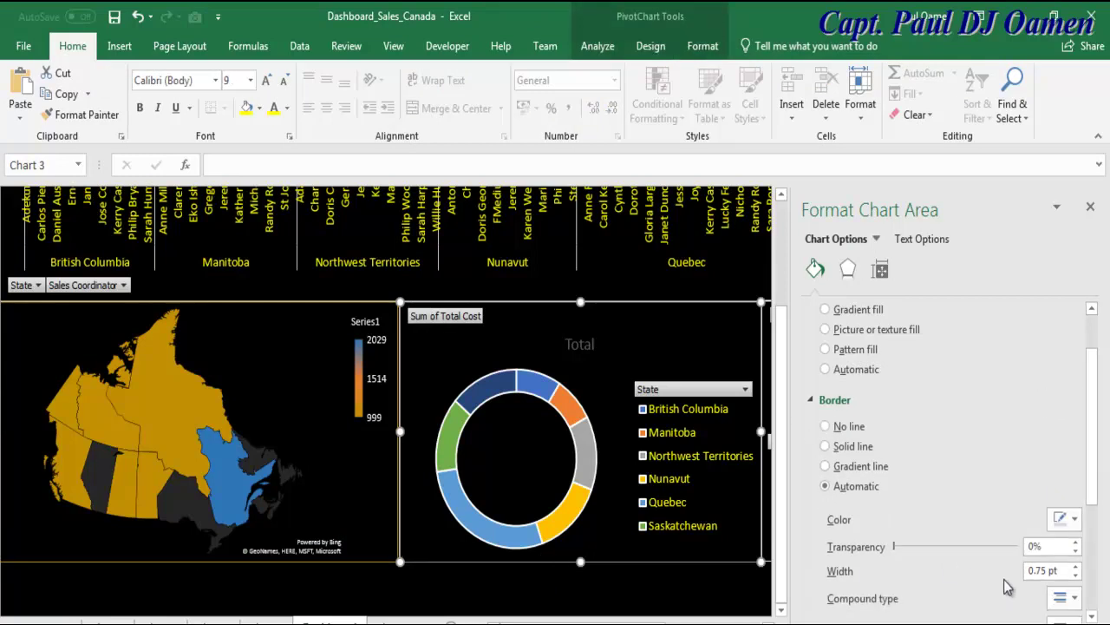
mouse_move(1093, 468)
mouse_down()
mouse_move(1095, 502)
mouse_move(1095, 473)
mouse_up()
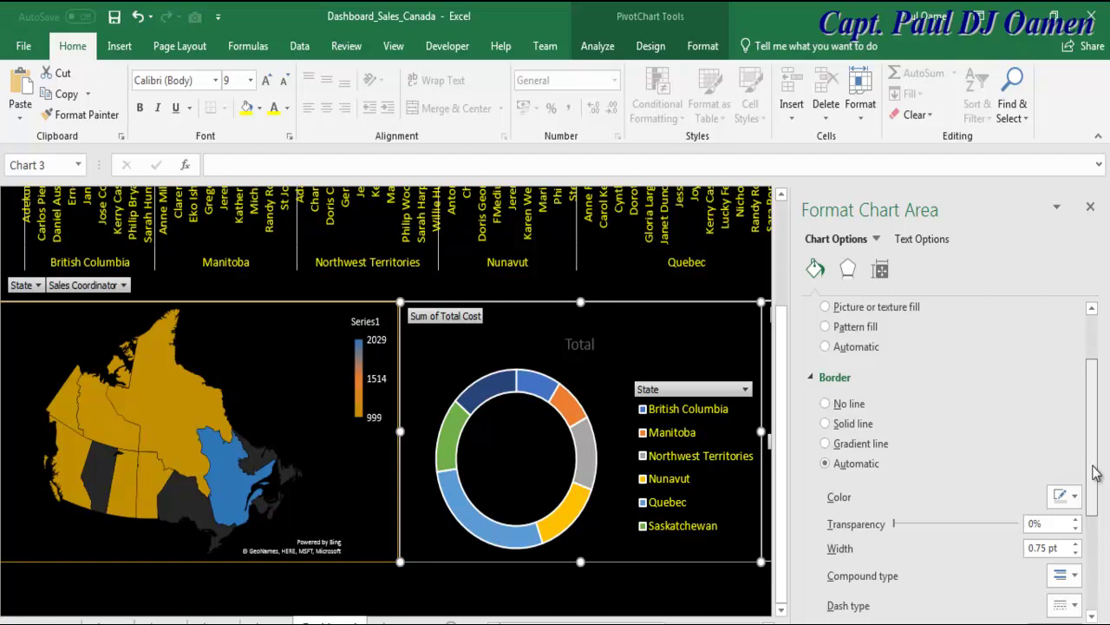
click(1074, 496)
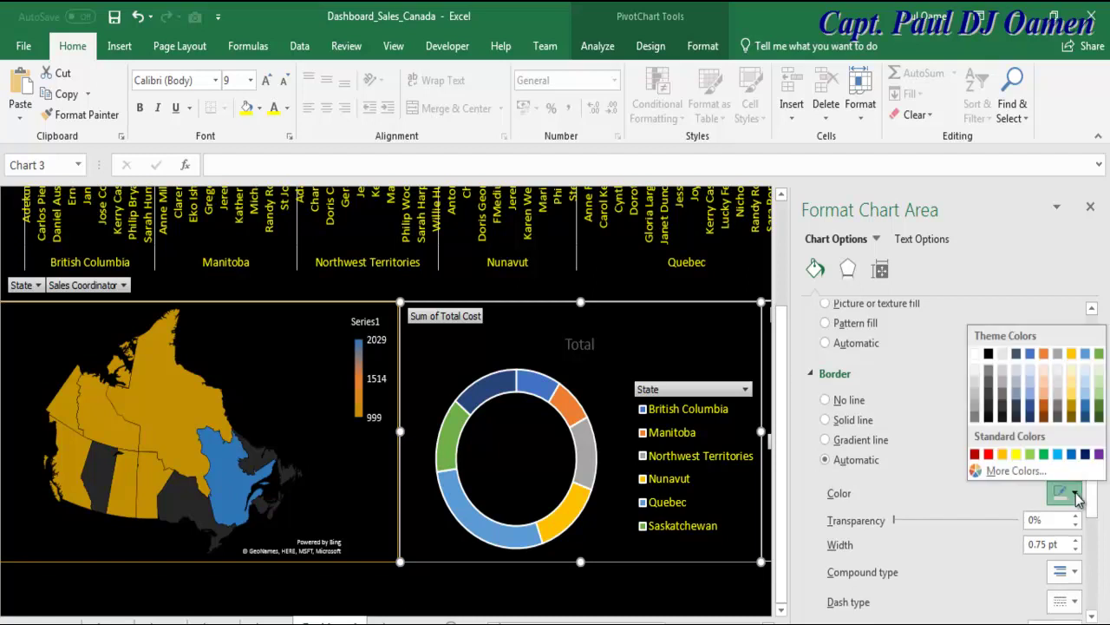
click(1071, 419)
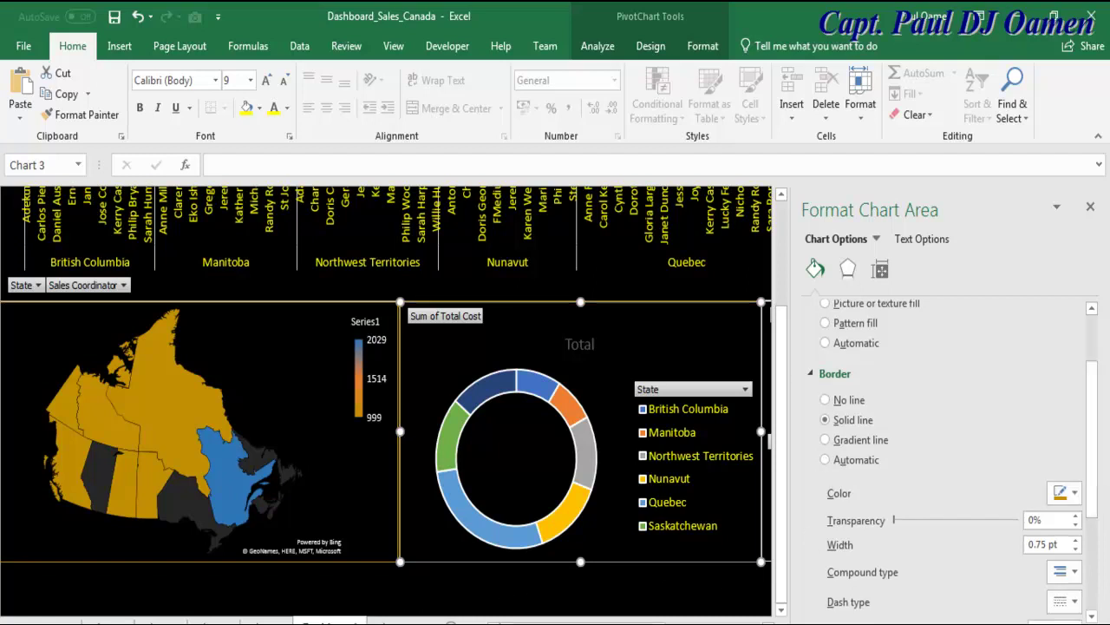
Give the bar chart's chart area a solid dark gold border.
scroll(687, 573, right, 5)
click(691, 561)
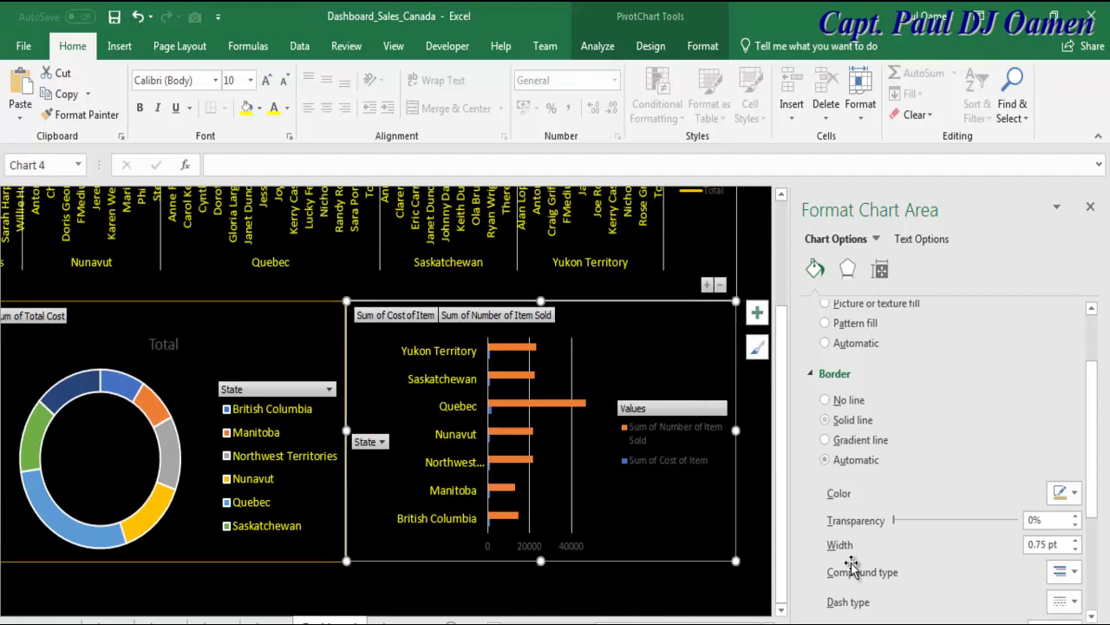
click(1076, 499)
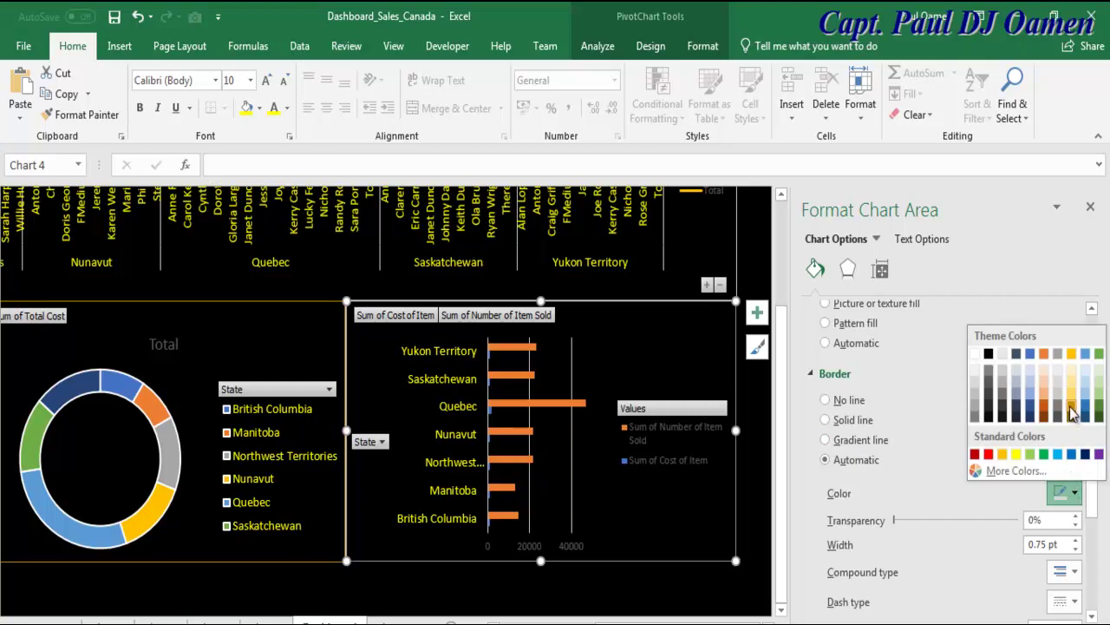
click(1073, 415)
click(694, 589)
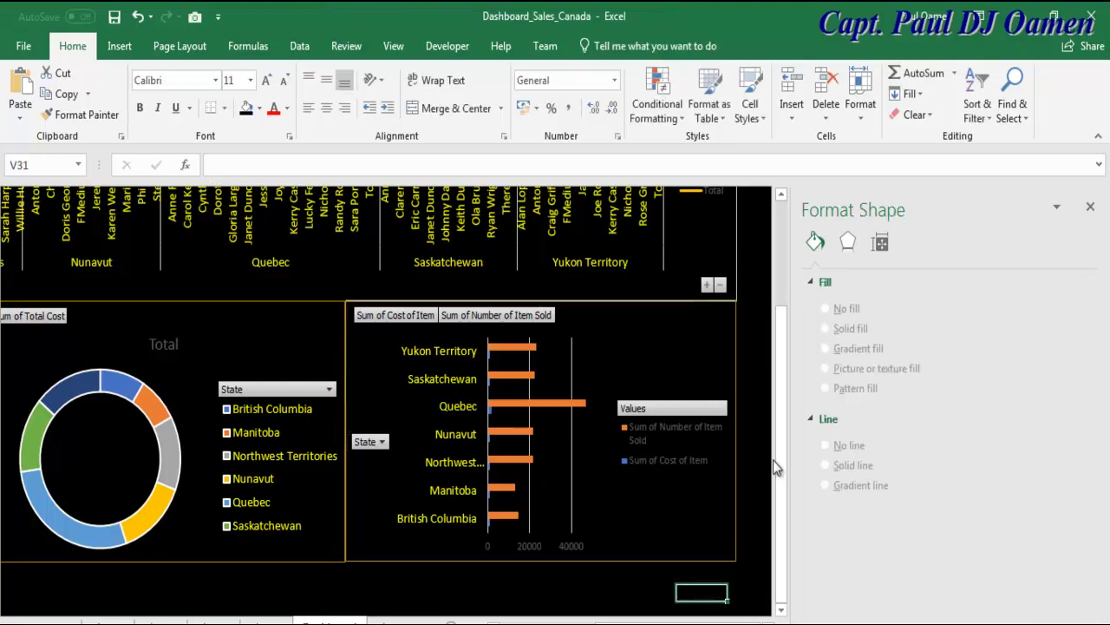
Give the line chart's chart area a solid dark gold border and close the chart formatting pane.
click(719, 361)
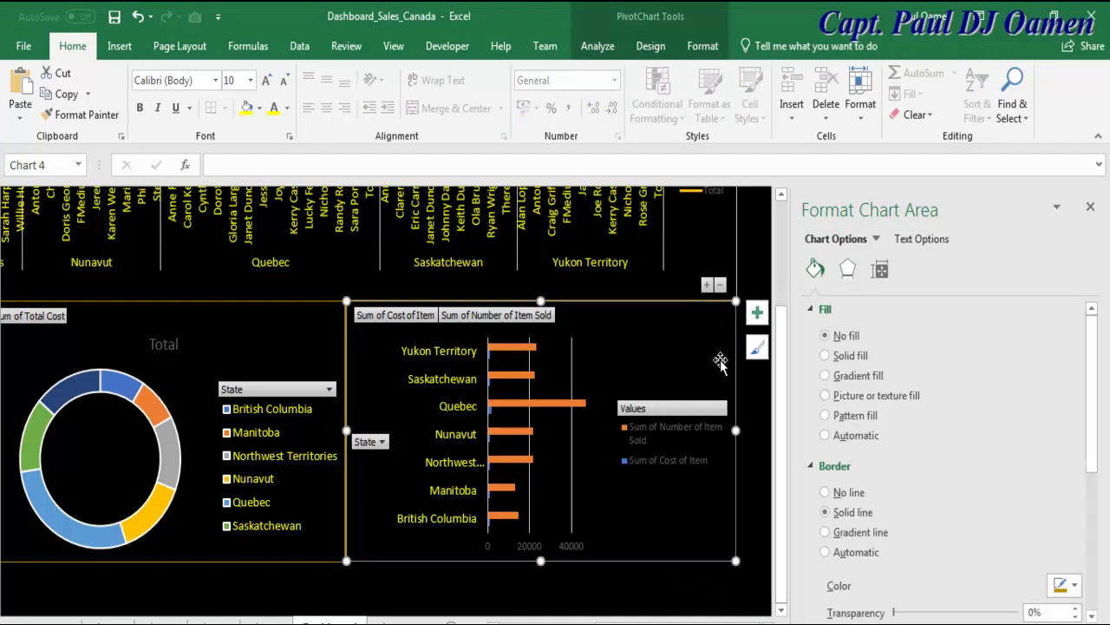
click(742, 276)
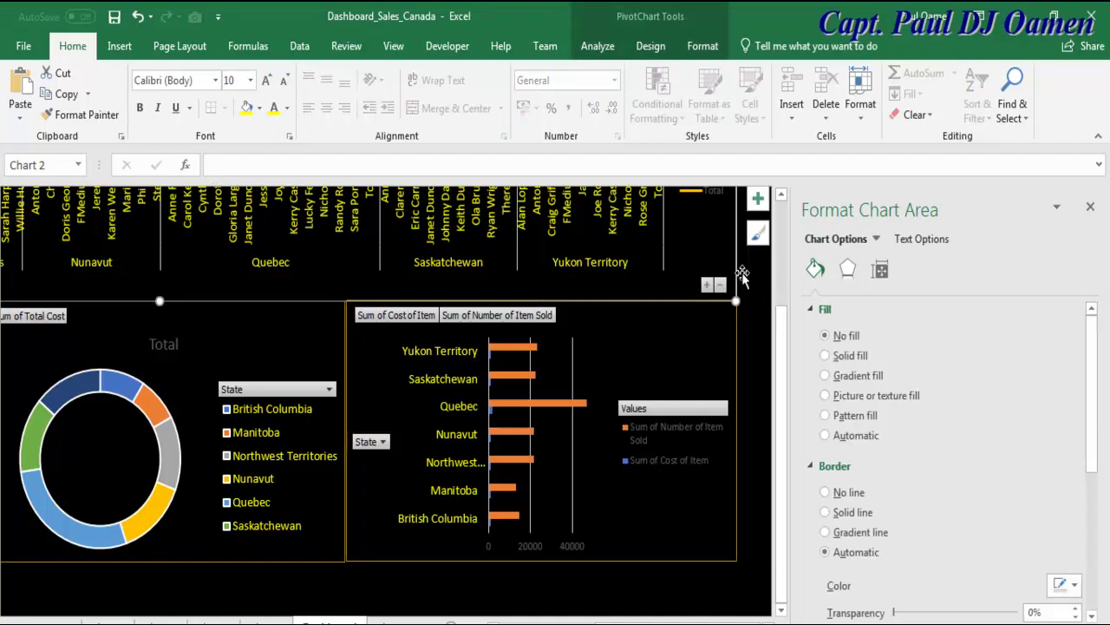
click(1075, 584)
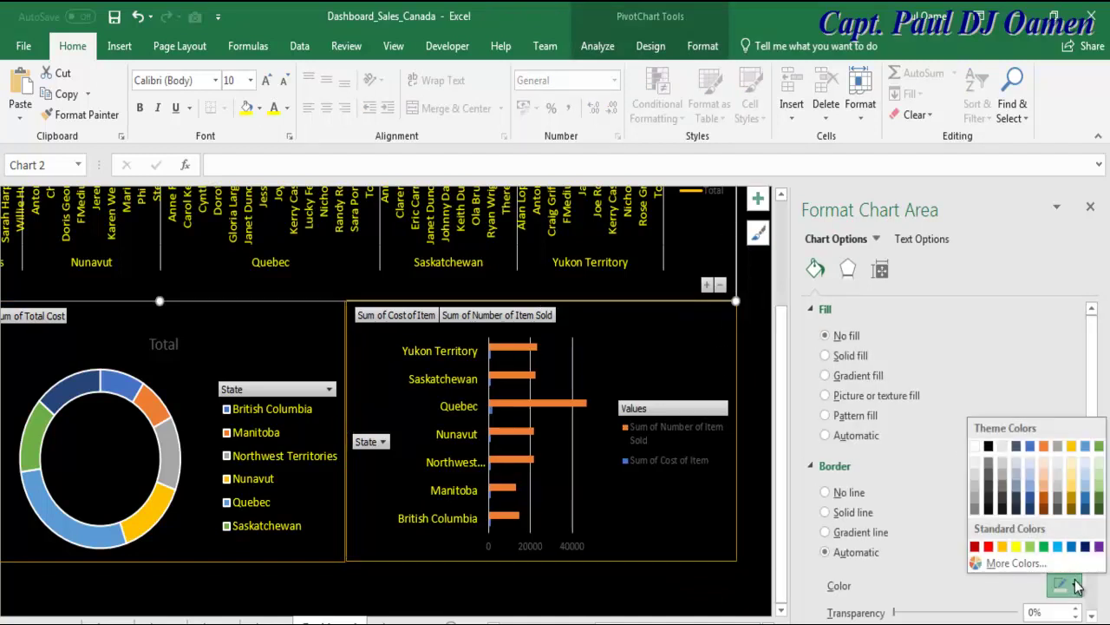
click(975, 546)
click(702, 593)
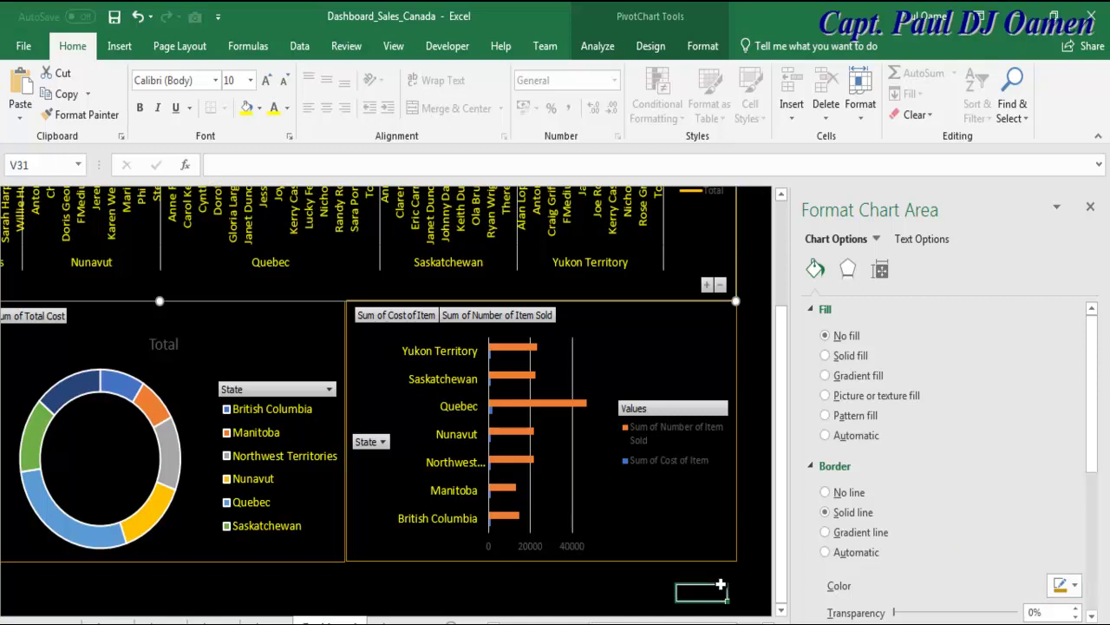
click(1091, 208)
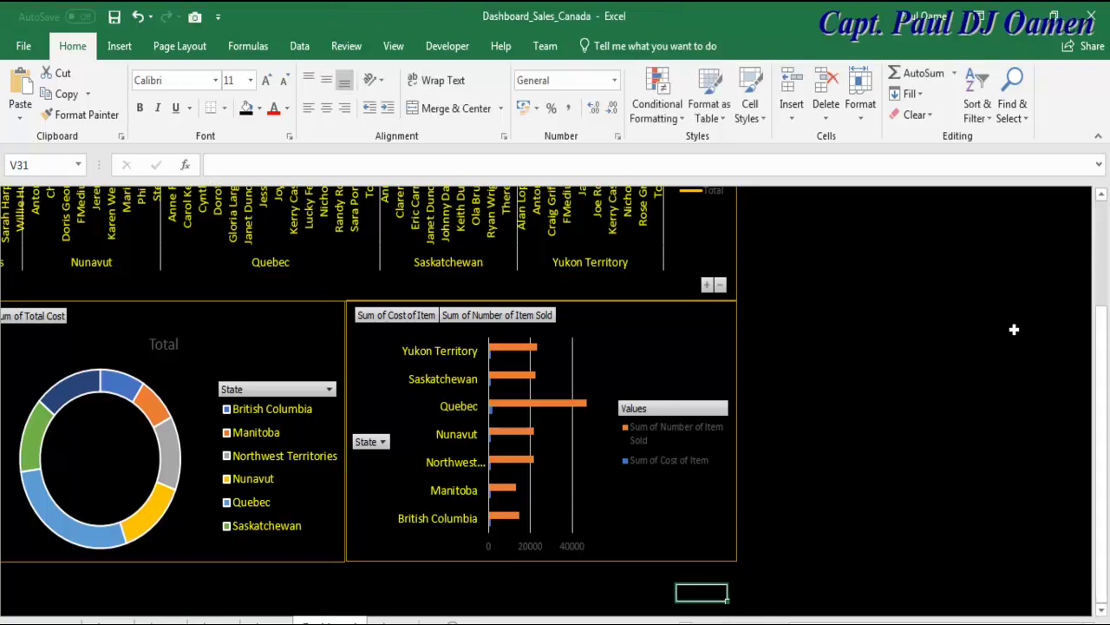
drag(954, 621, 920, 621)
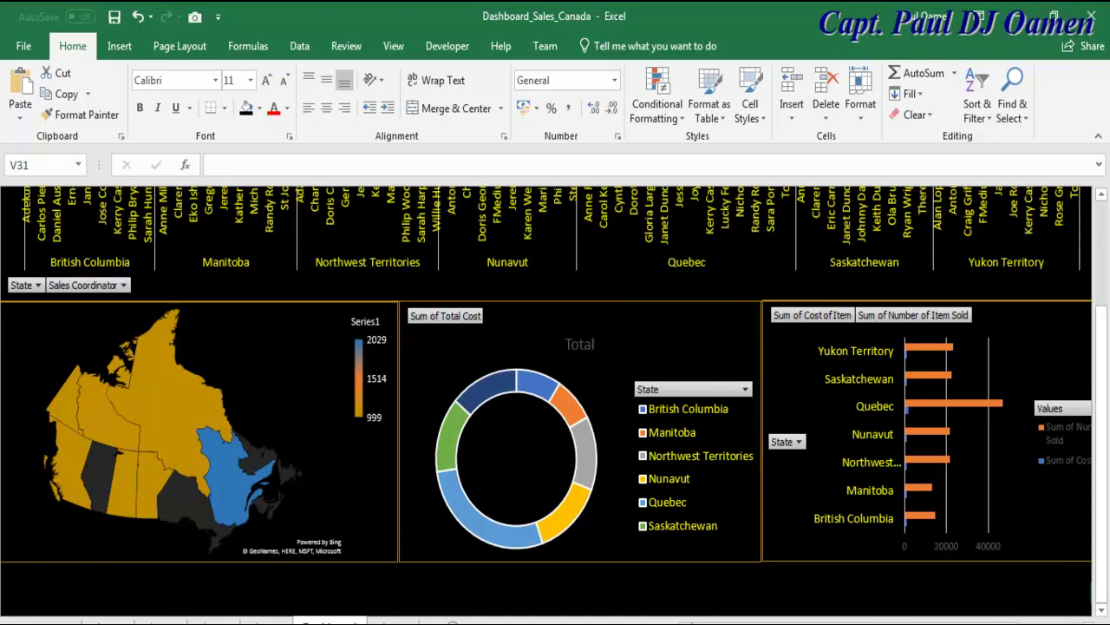
scroll(1057, 610, up, 3)
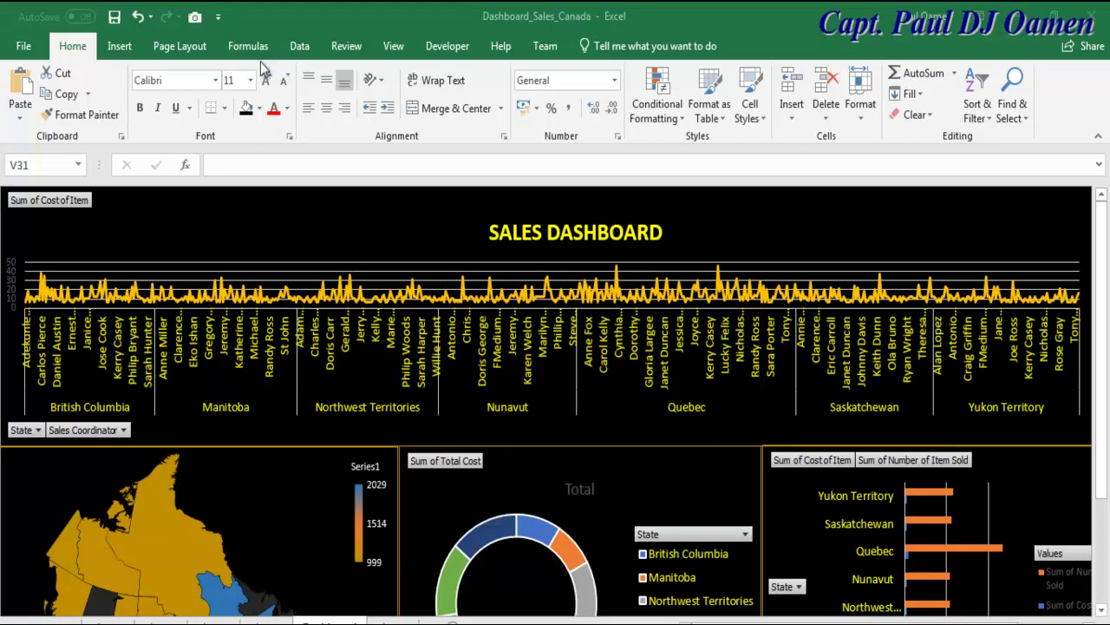
click(118, 48)
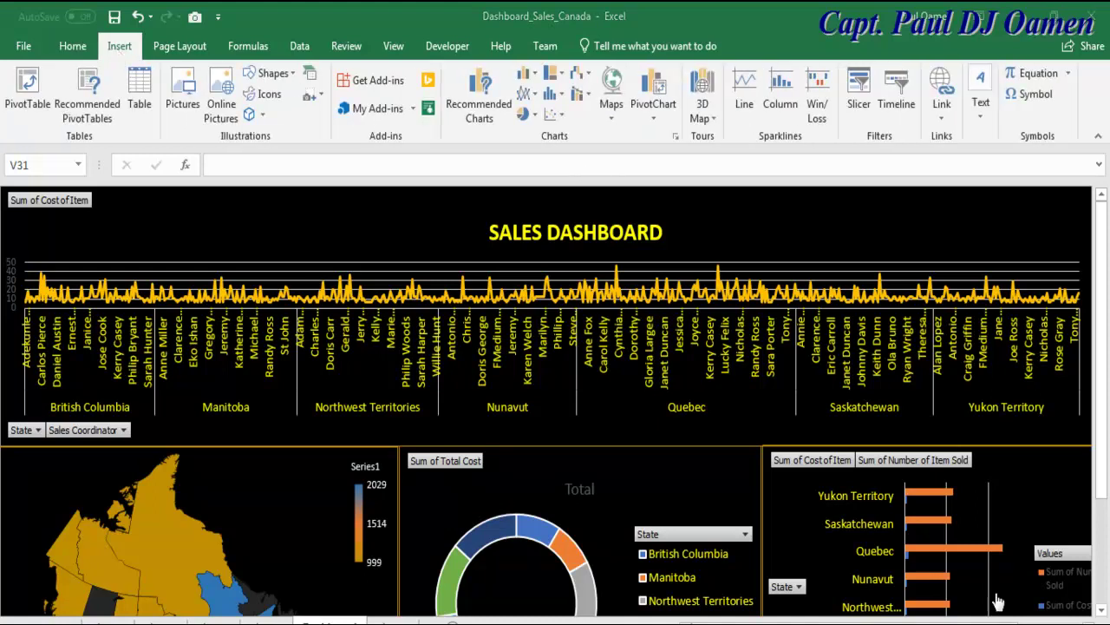
click(858, 83)
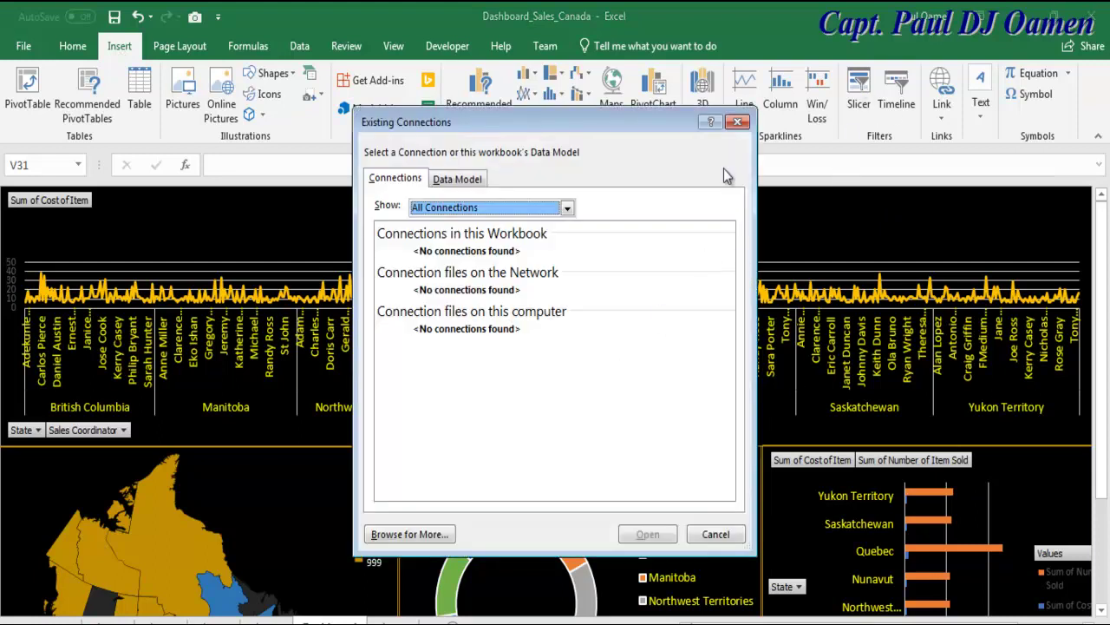
click(736, 123)
Insert slicers for the State and Cost of Item fields based on the line chart.
click(699, 414)
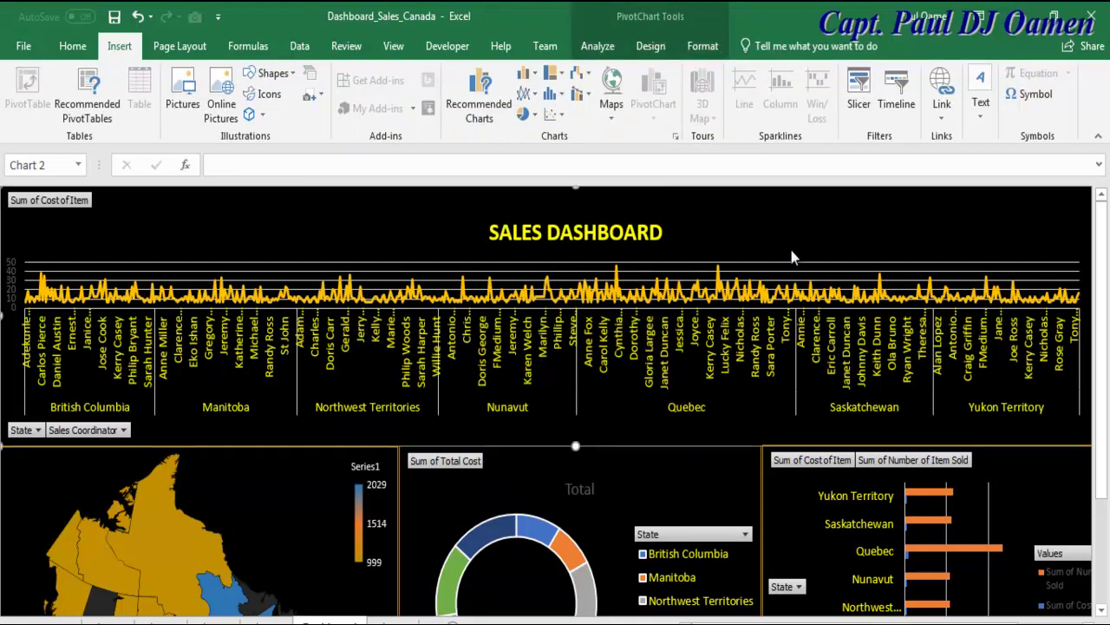
click(858, 96)
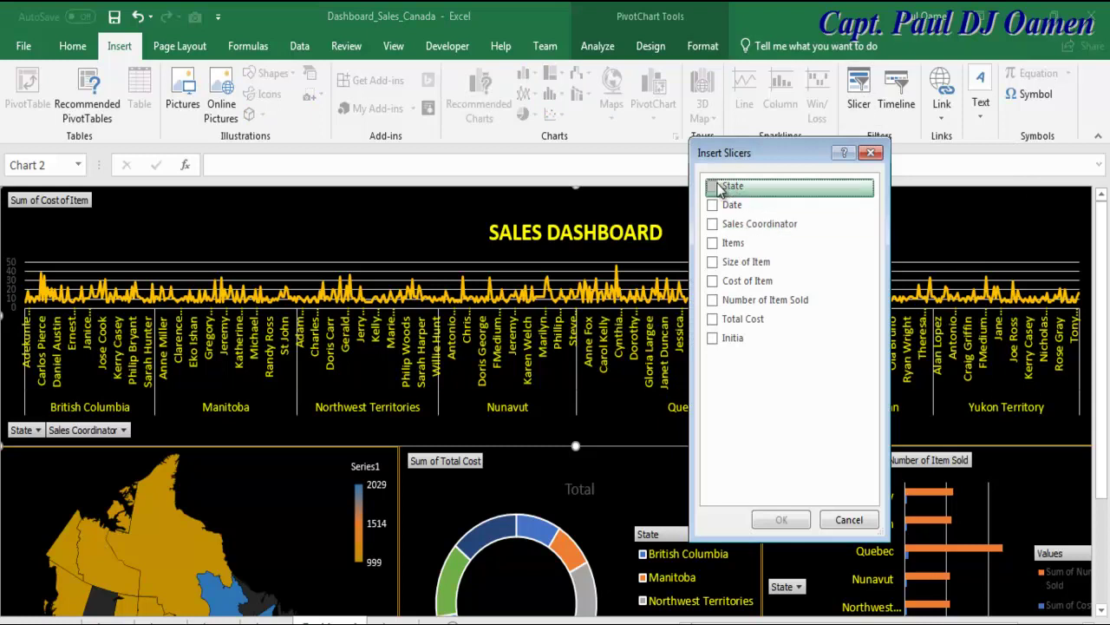
click(710, 187)
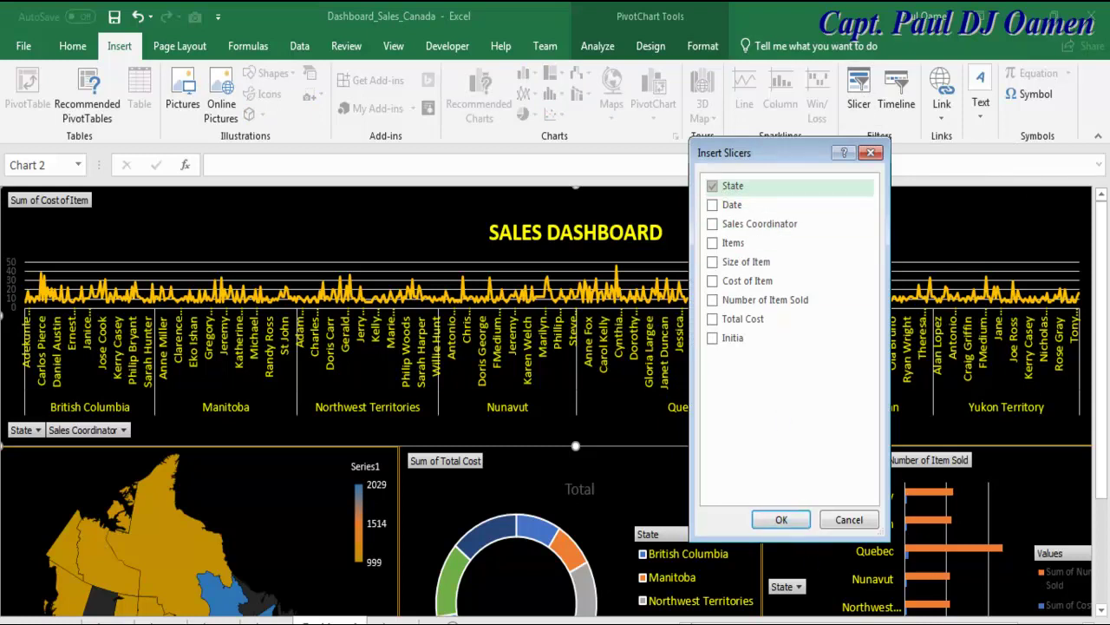
scroll(347, 390, down, 3)
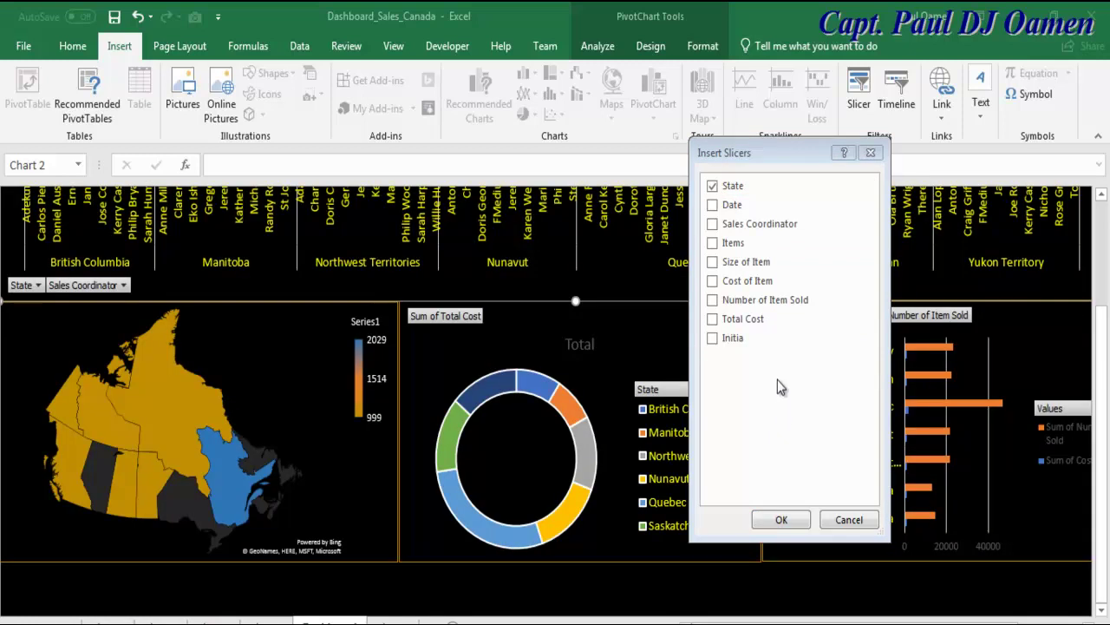
click(713, 282)
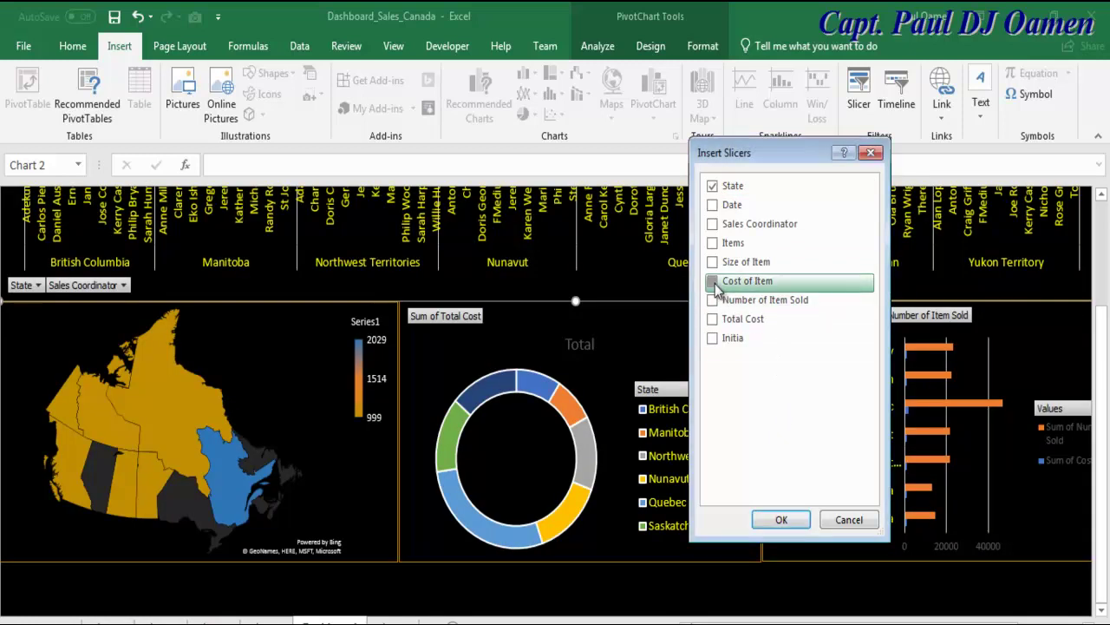
click(783, 521)
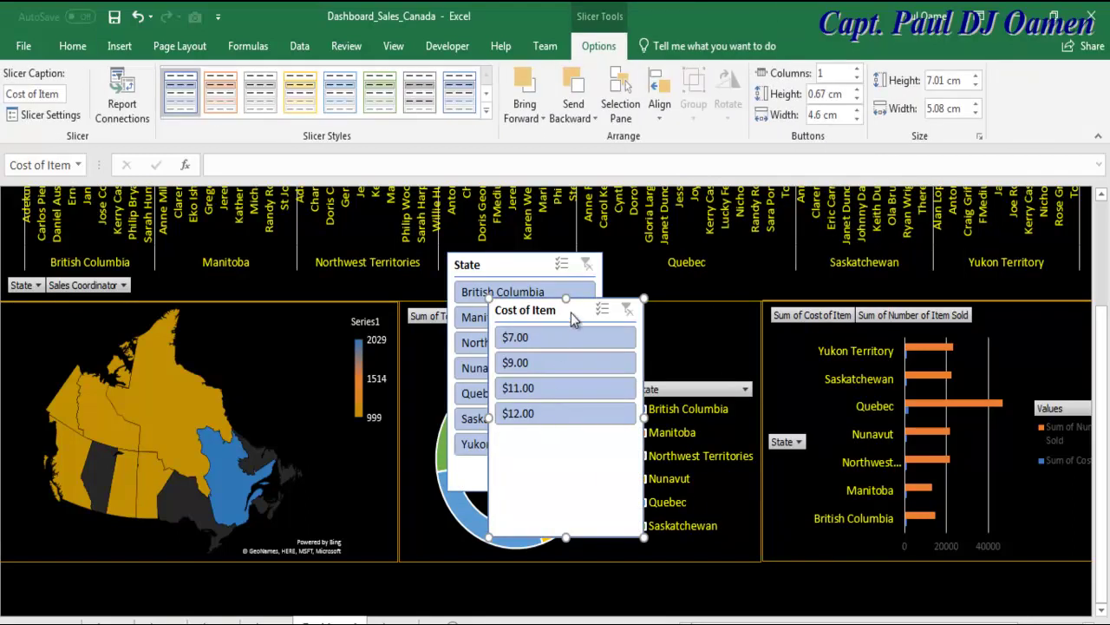
Move the Cost of Item slicer off the State slicer, set it to 4 columns and resize it to about 10.8 by 2.1 cm.
drag(549, 317, 762, 294)
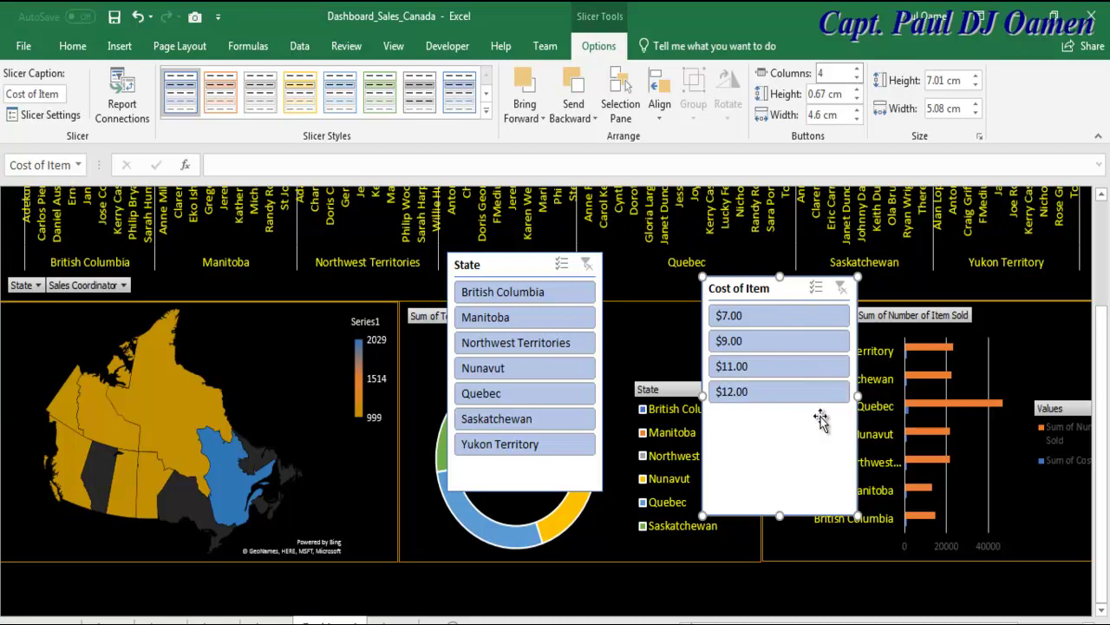
key(Return)
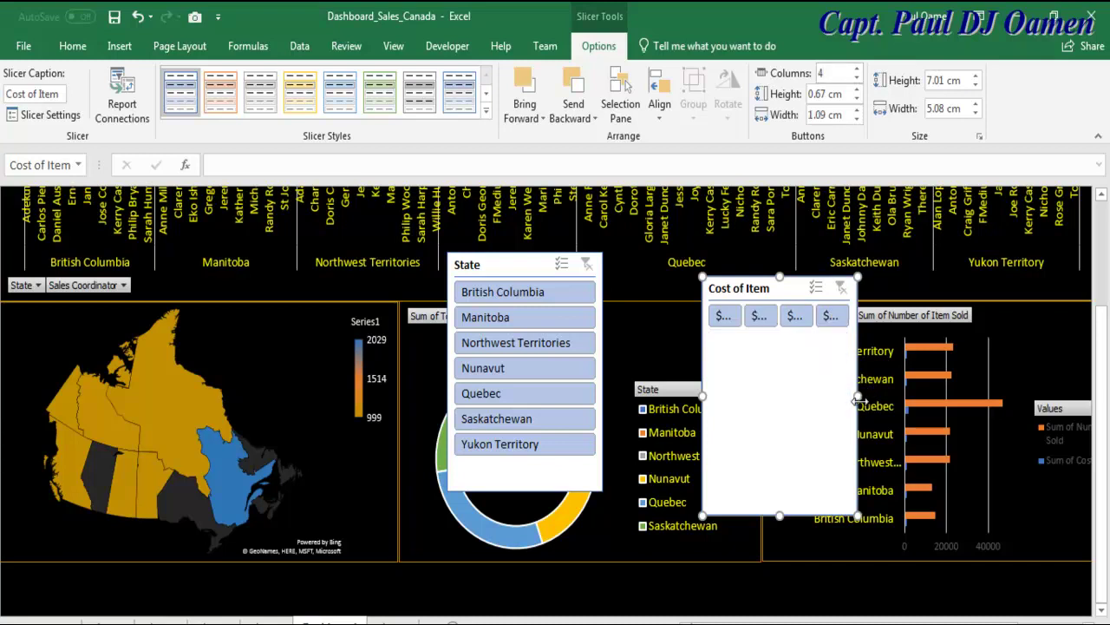
drag(859, 396, 1034, 369)
drag(867, 513, 868, 348)
Move the State slicer over the map, set it to 7 columns and resize it to about 17.25 cm wide and 1.85 cm high.
drag(525, 272, 197, 218)
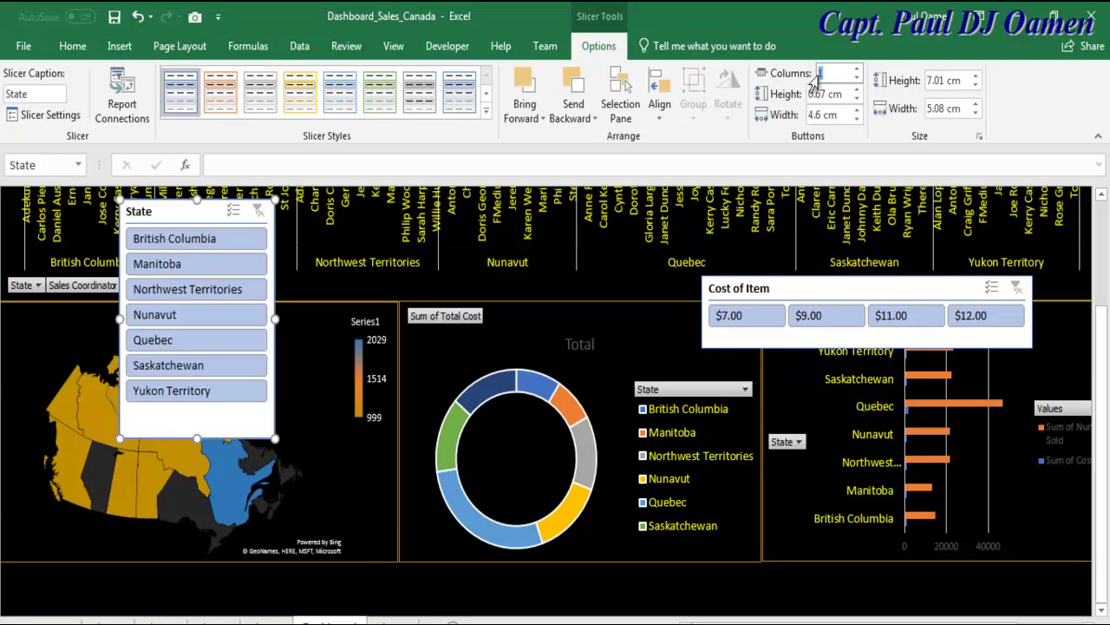
text(7)
key(Return)
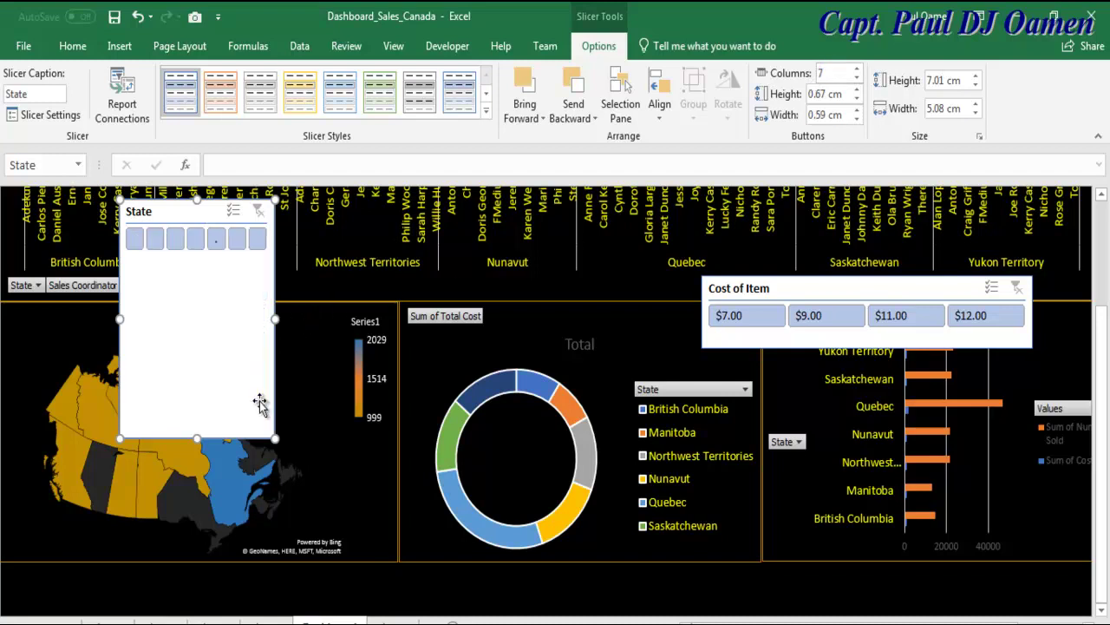
drag(276, 320, 649, 318)
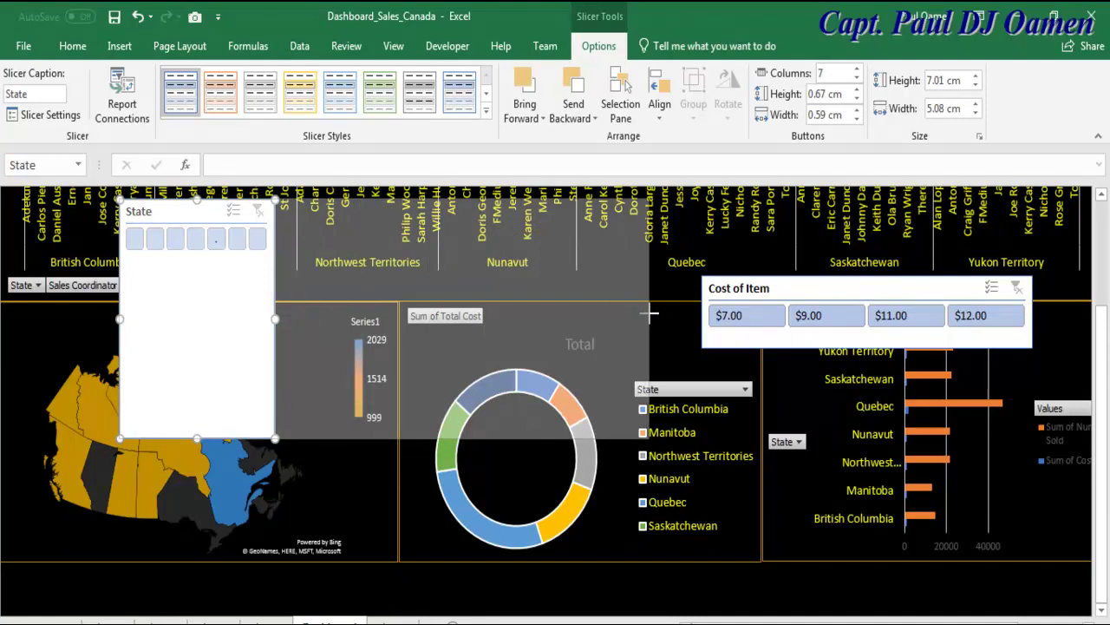
drag(384, 440, 408, 262)
Reduce the Cost of Item slicer's height to 1.85 cm, widen it, and place both slicers side by side beneath the lower charts.
drag(434, 211, 319, 316)
drag(833, 295, 672, 319)
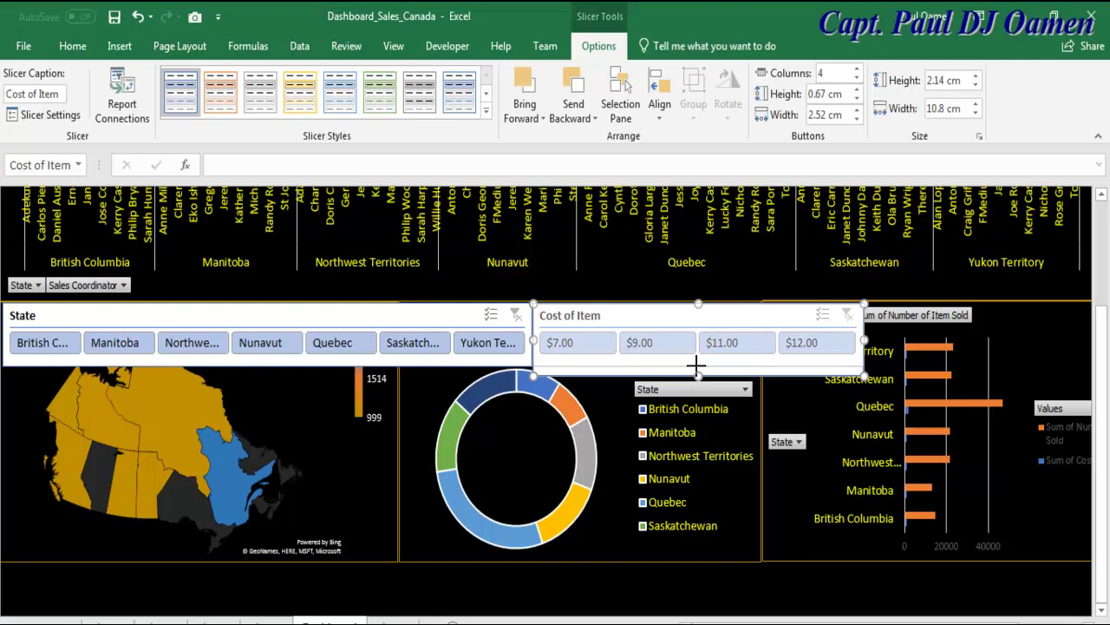
drag(697, 365, 697, 356)
drag(926, 339, 928, 338)
drag(818, 314, 994, 575)
drag(436, 315, 414, 571)
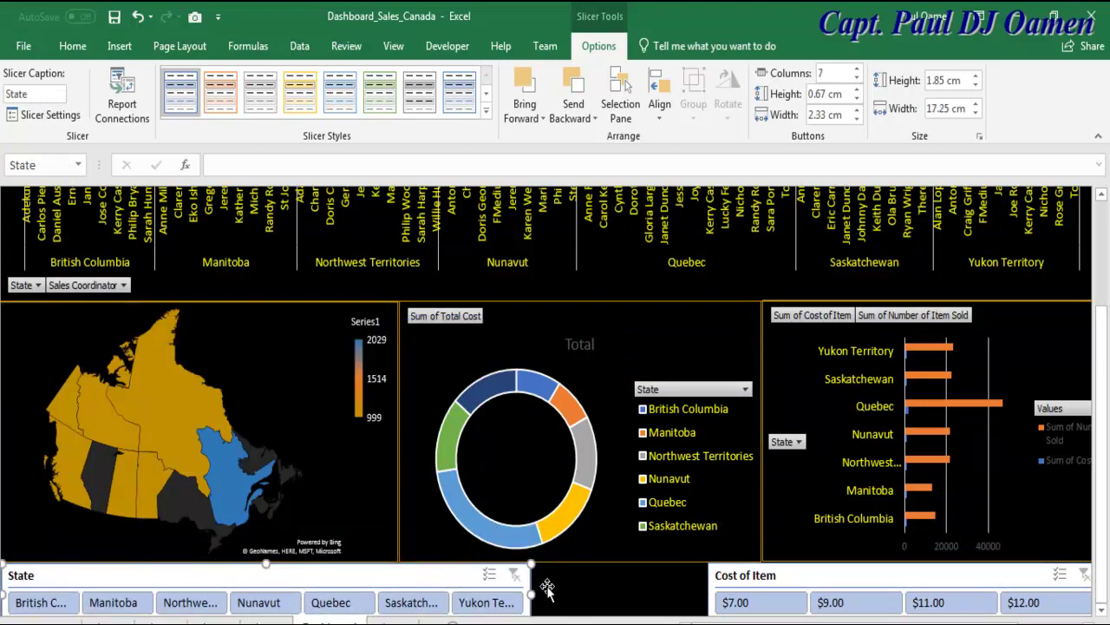
Close the gap between the slicers by widening State to about 22.49 cm and Cost of Item to about 13.34 cm.
drag(530, 593, 679, 598)
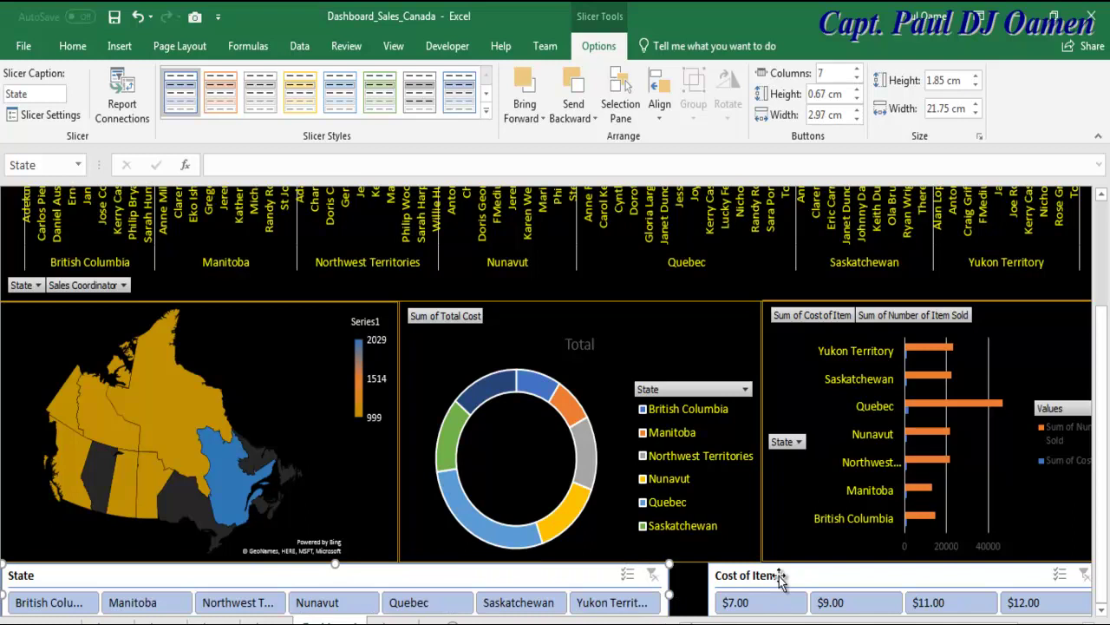
drag(668, 594, 693, 593)
click(712, 603)
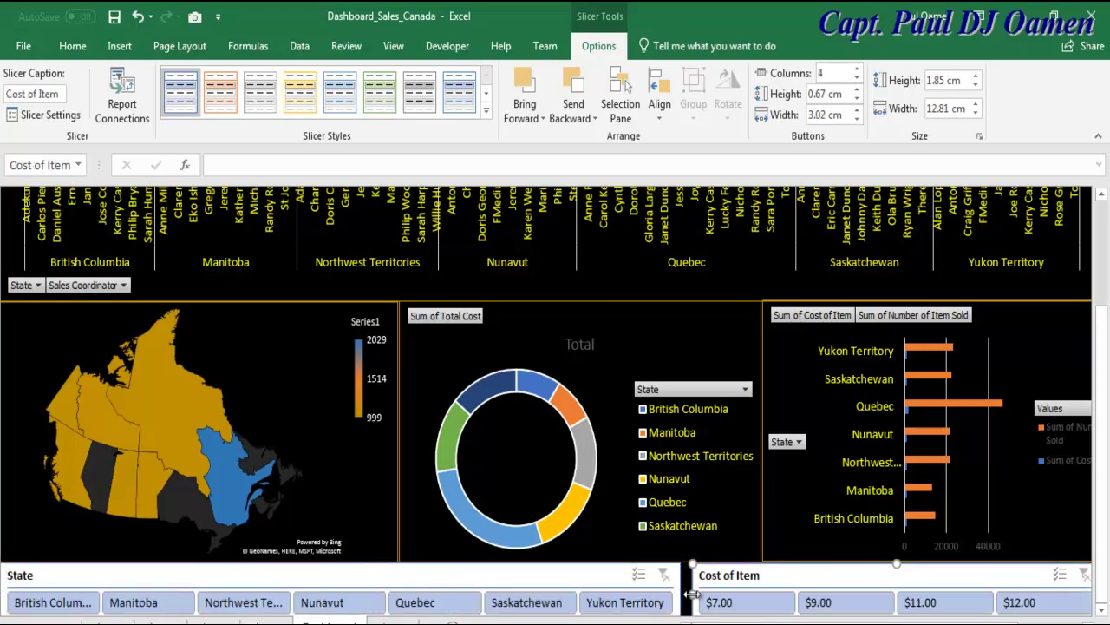
click(681, 590)
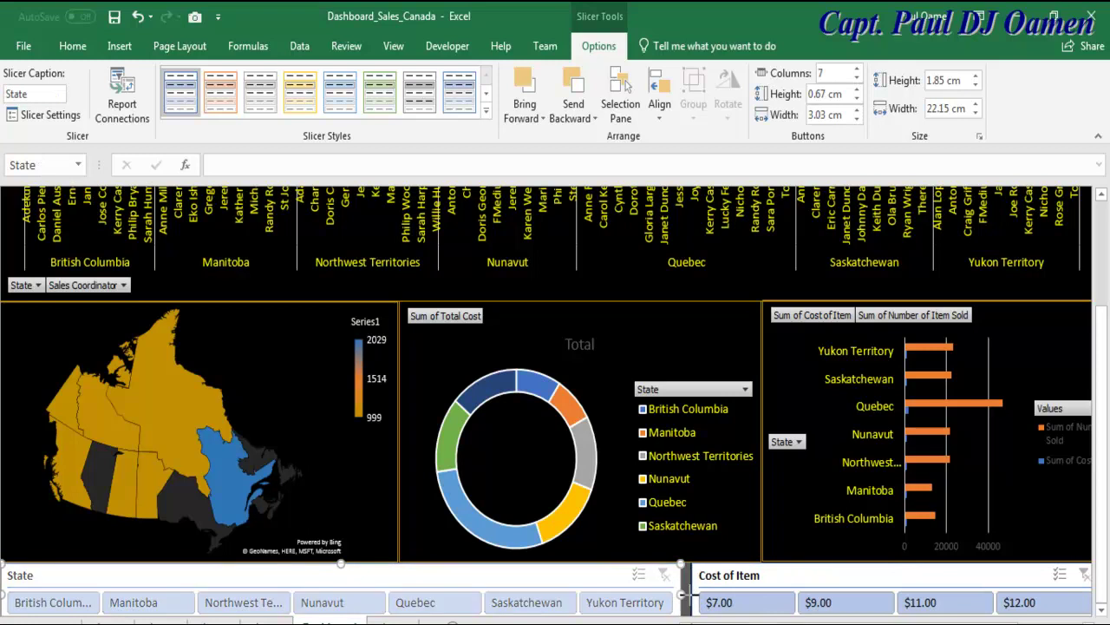
click(778, 521)
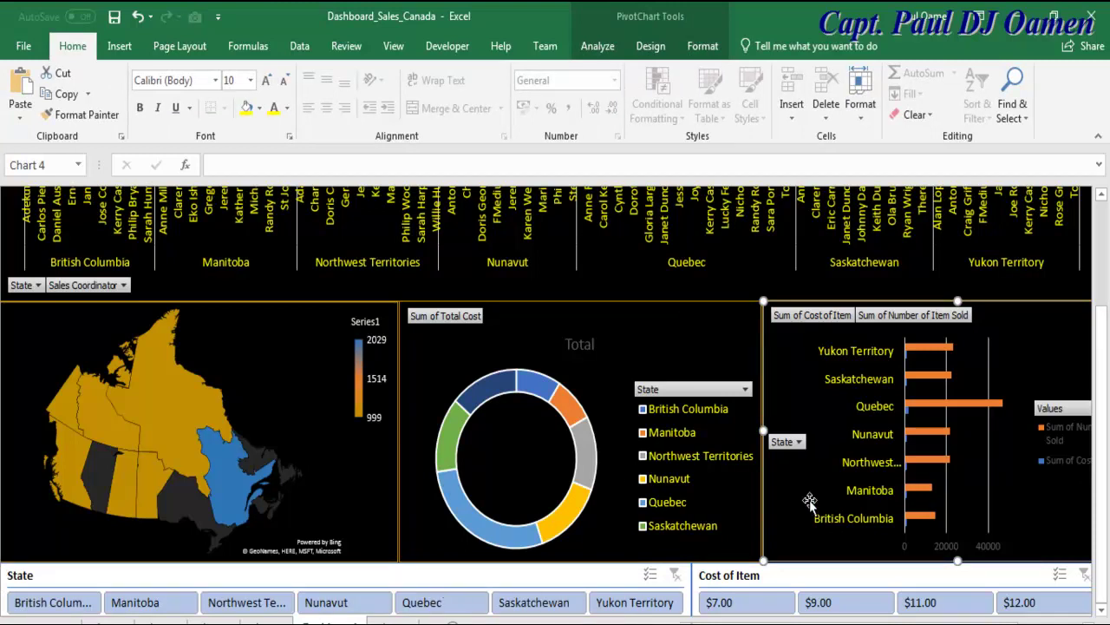
Connect the State slicer to all four pivot tables by adding PivotTable49, PivotTable51 and PivotTable52 to its report connections.
click(278, 574)
right_click(278, 576)
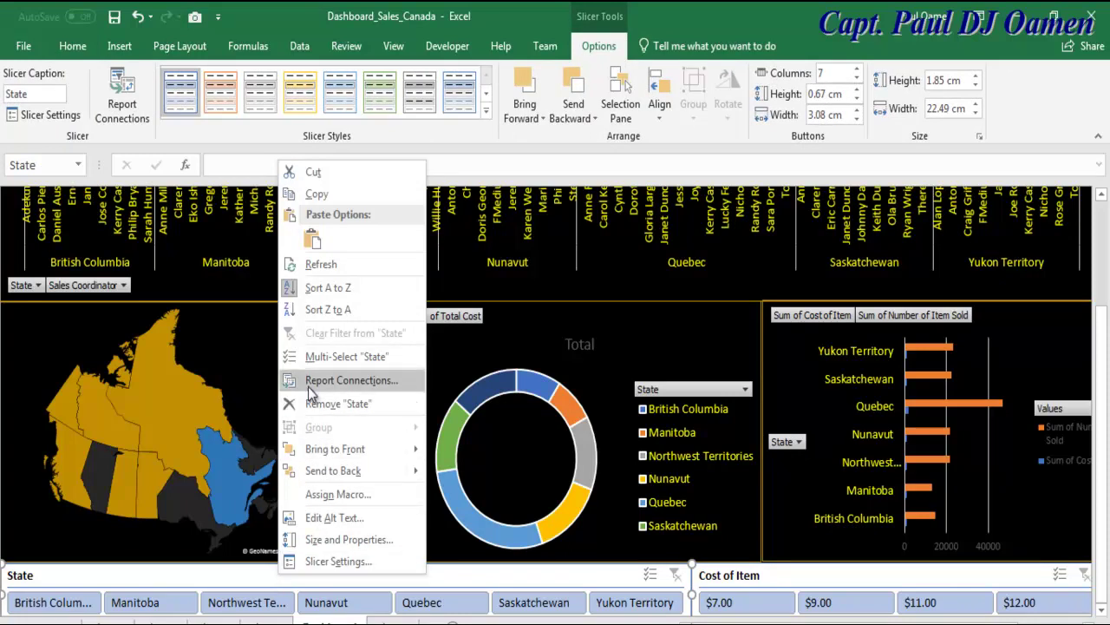
click(349, 387)
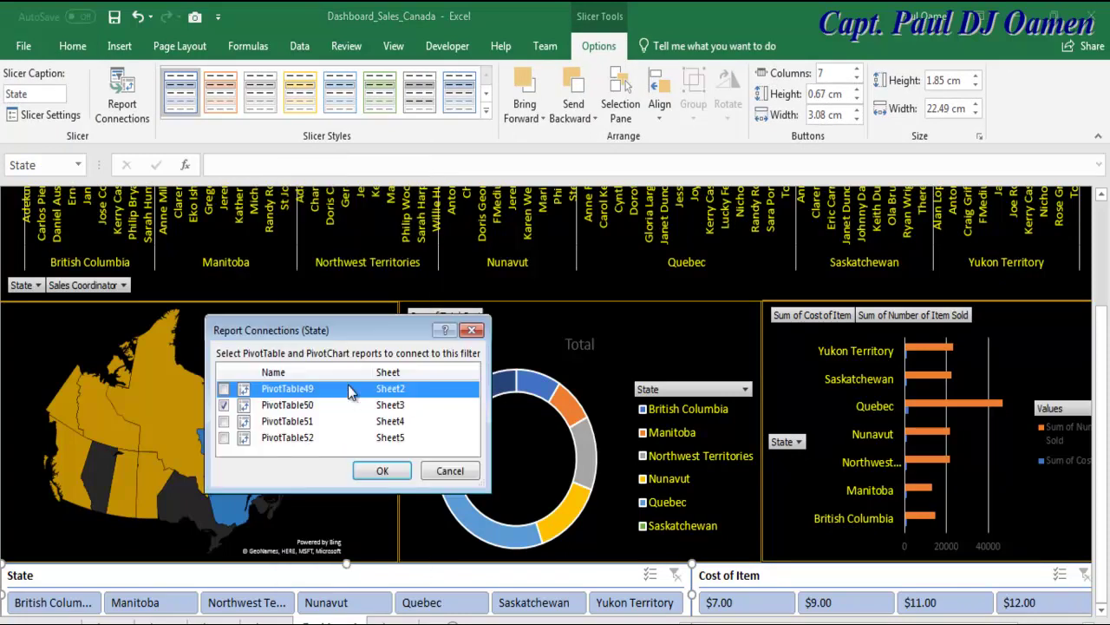
click(223, 405)
click(223, 421)
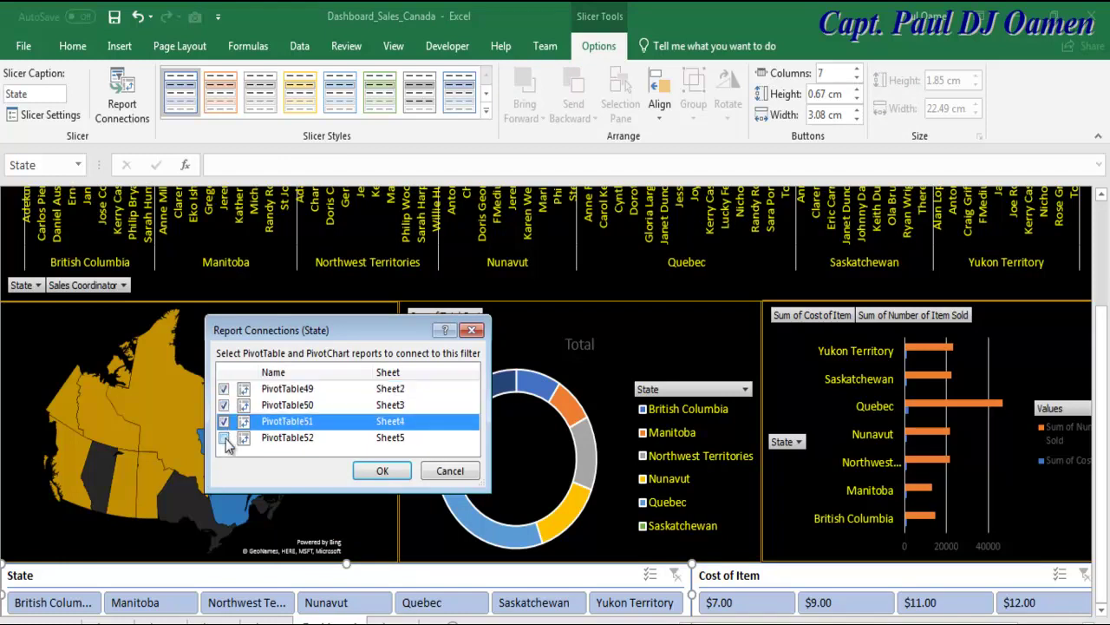
click(223, 438)
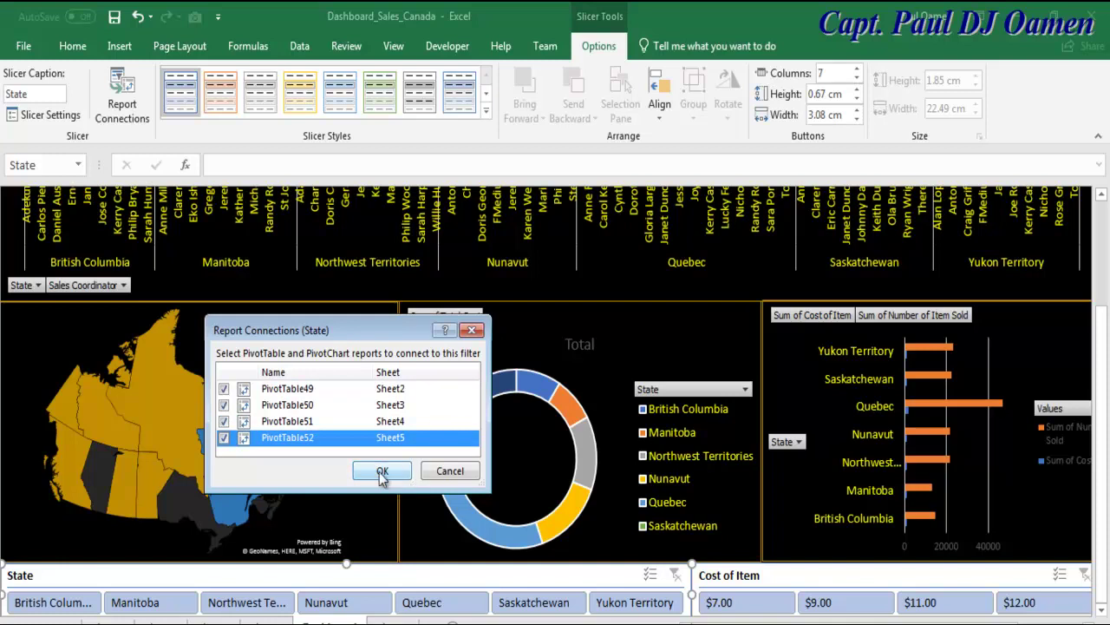
click(382, 474)
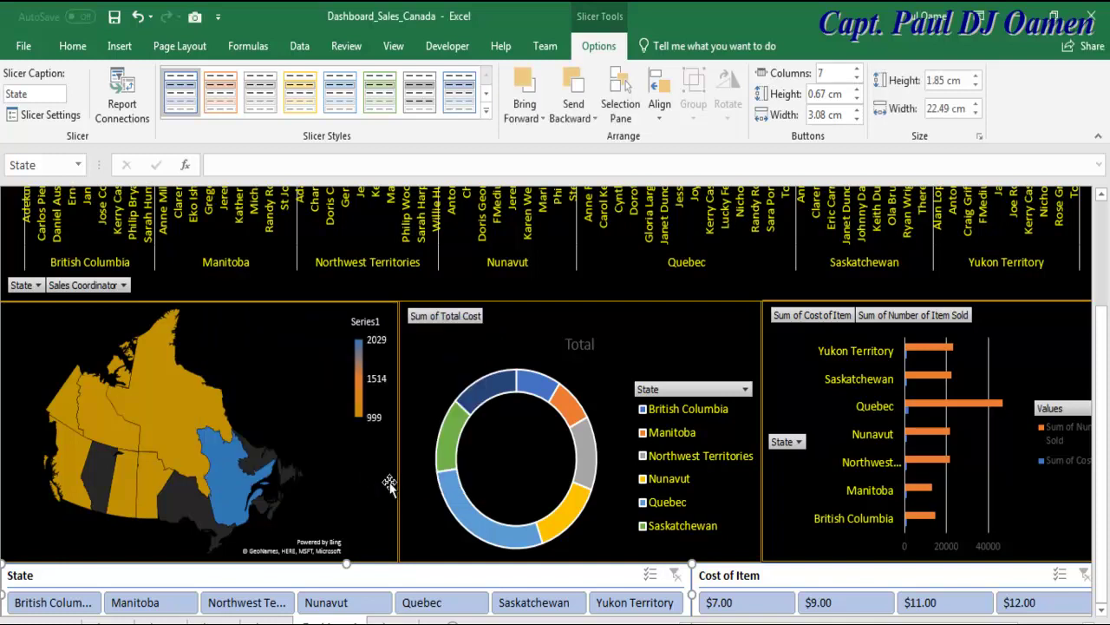
Connect the Cost of Item slicer to all four pivot tables by adding PivotTable49, PivotTable51 and PivotTable52 to its report connections.
click(779, 582)
right_click(779, 579)
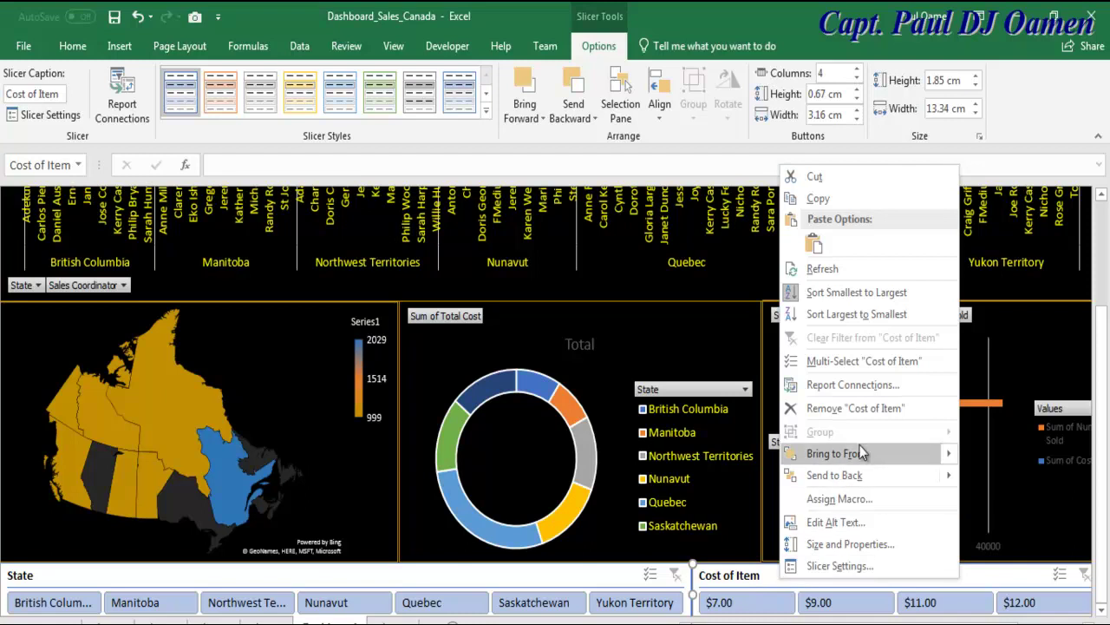
click(830, 386)
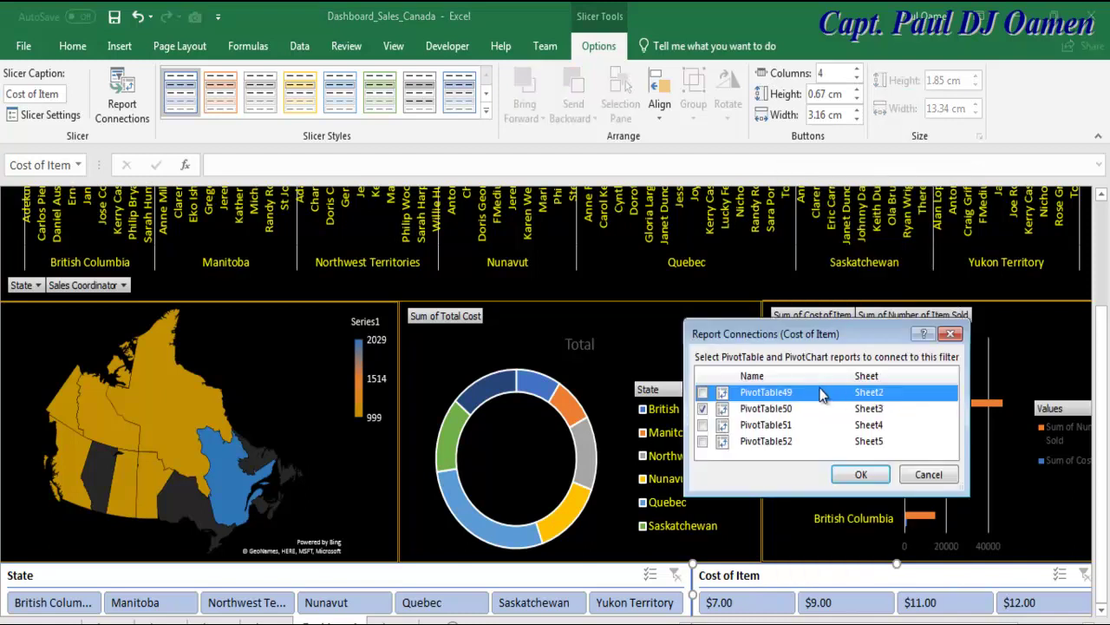
click(703, 392)
click(703, 425)
click(703, 441)
click(860, 477)
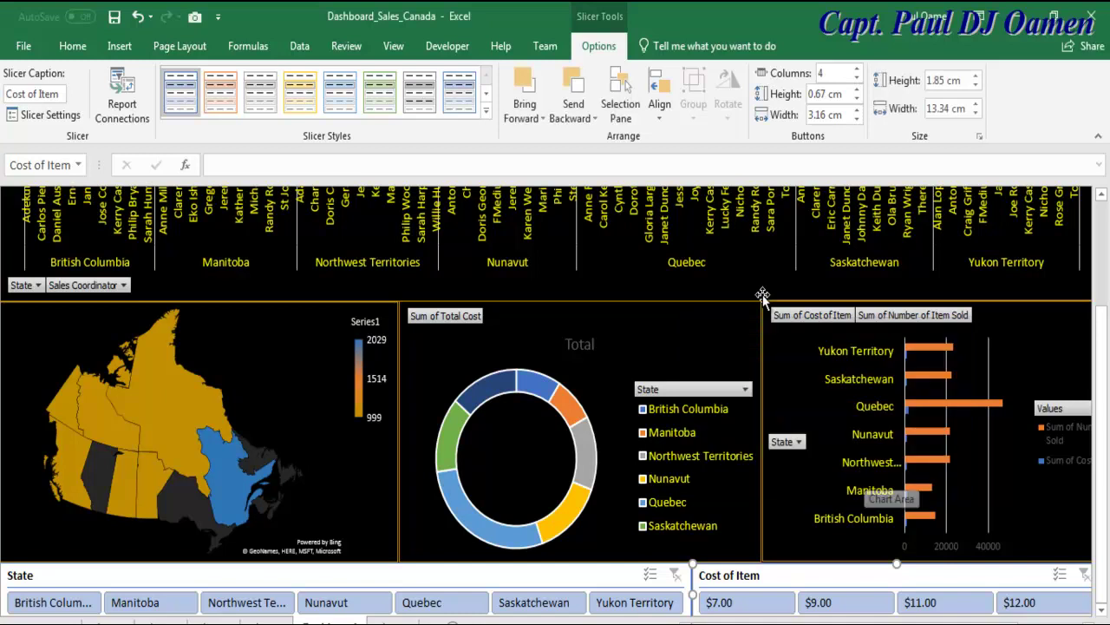
Auto-hide the ribbon and bring the dashboard's title, charts and slicers into view together.
click(981, 25)
click(953, 54)
drag(1106, 462, 1103, 370)
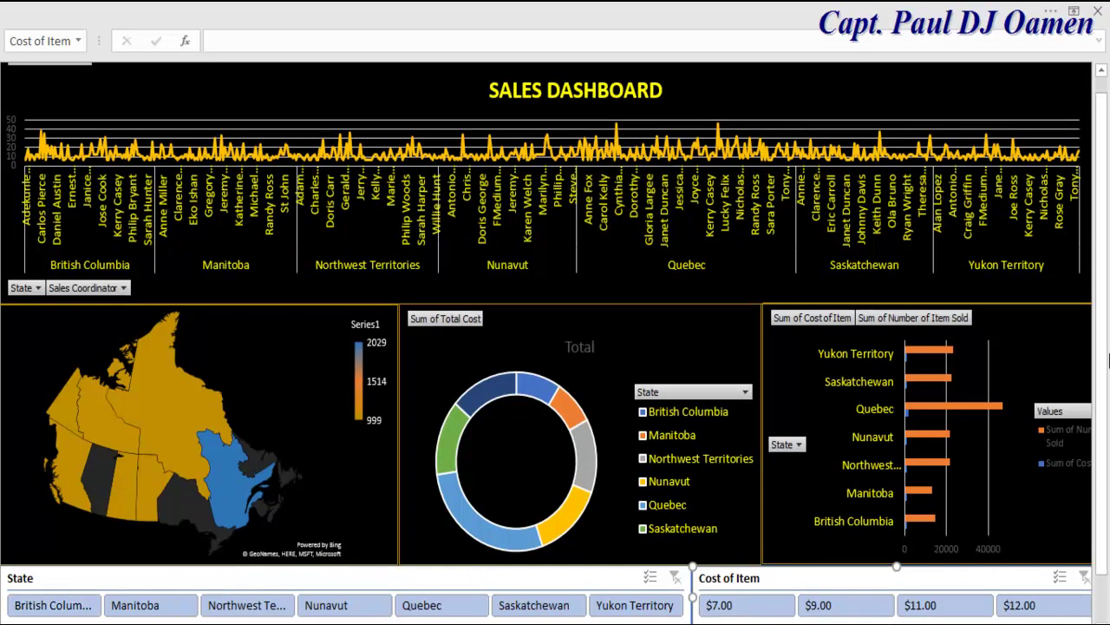
Test the State slicer by filtering the dashboard charts to Nunavut and to Saskatchewan in turn.
scroll(1076, 371, down, 1)
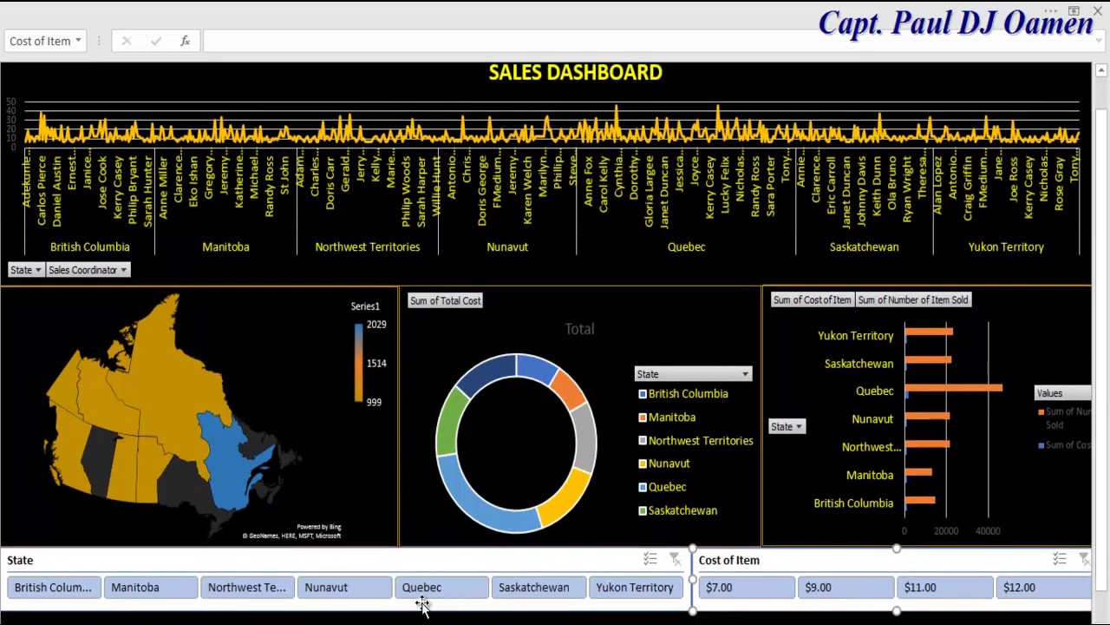
click(365, 589)
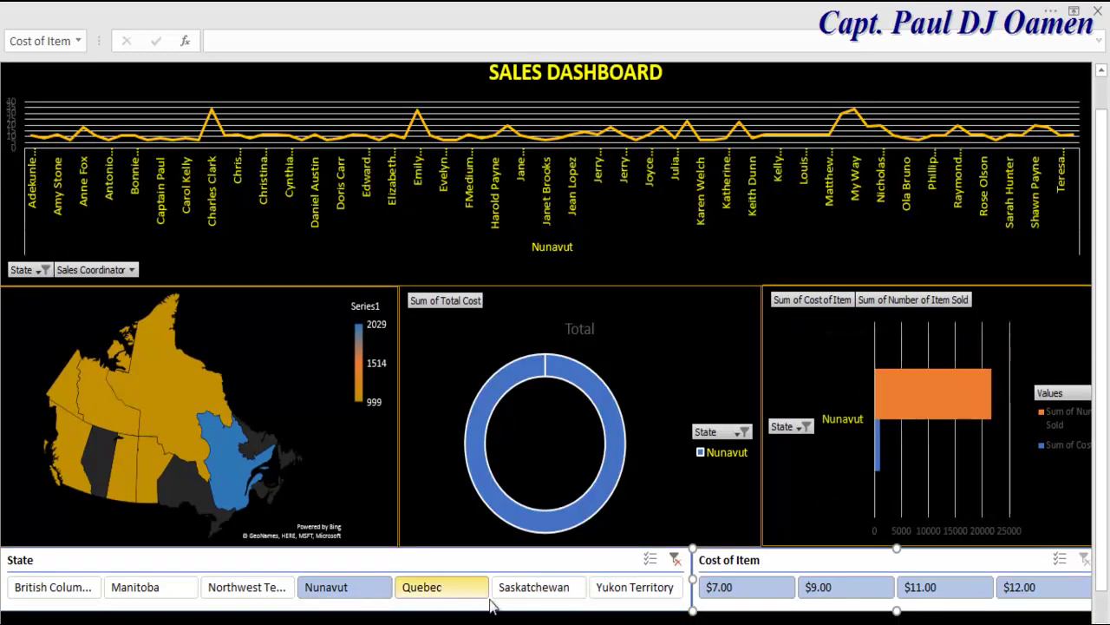
click(554, 593)
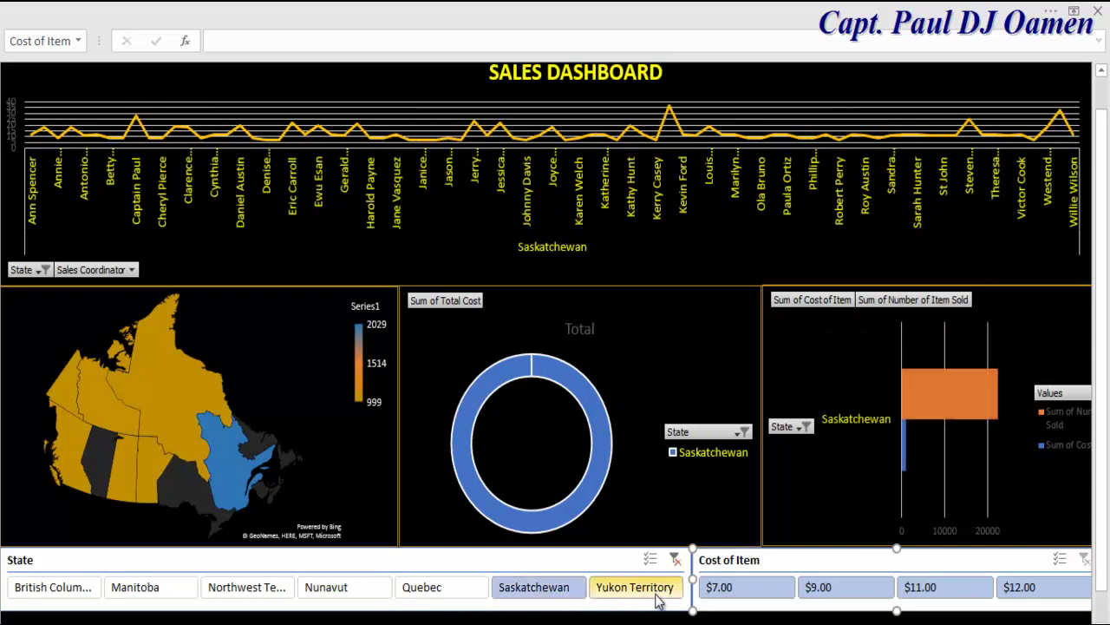
Test the Cost of Item slicer on Saskatchewan with $7.00, $9.00, $11.00 and $12.00 in turn, and clear both slicers' filters.
click(736, 594)
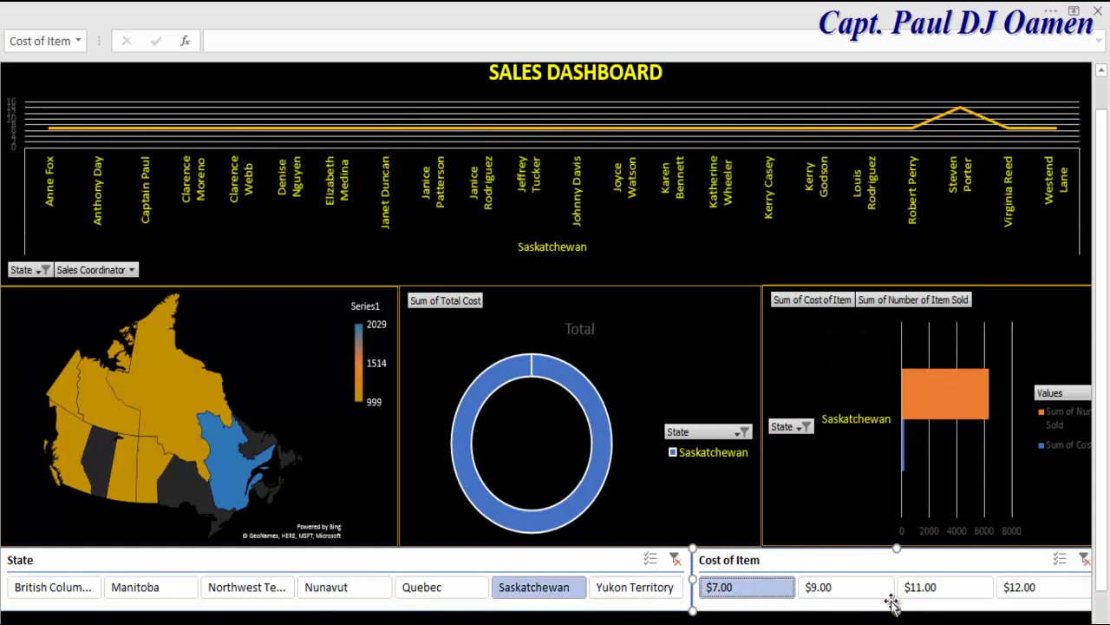
click(857, 591)
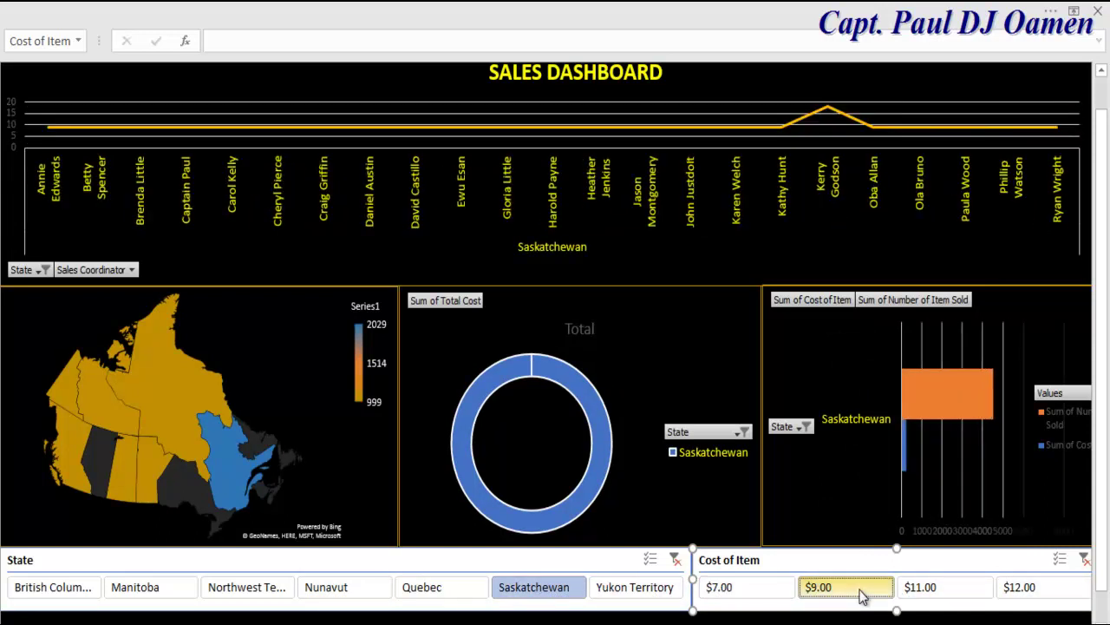
click(955, 593)
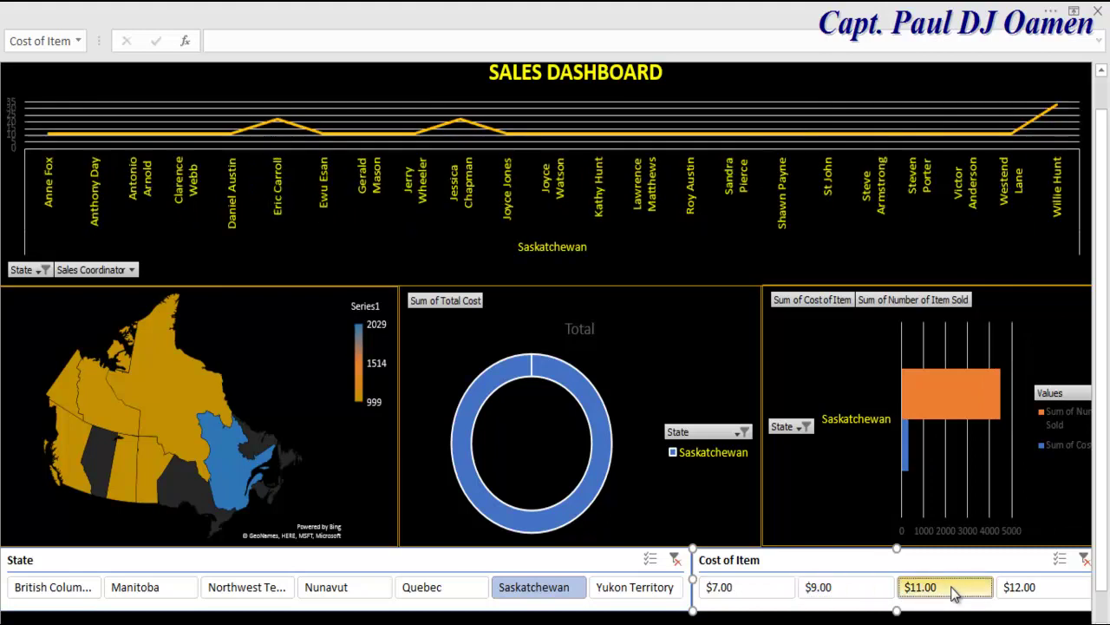
click(1030, 594)
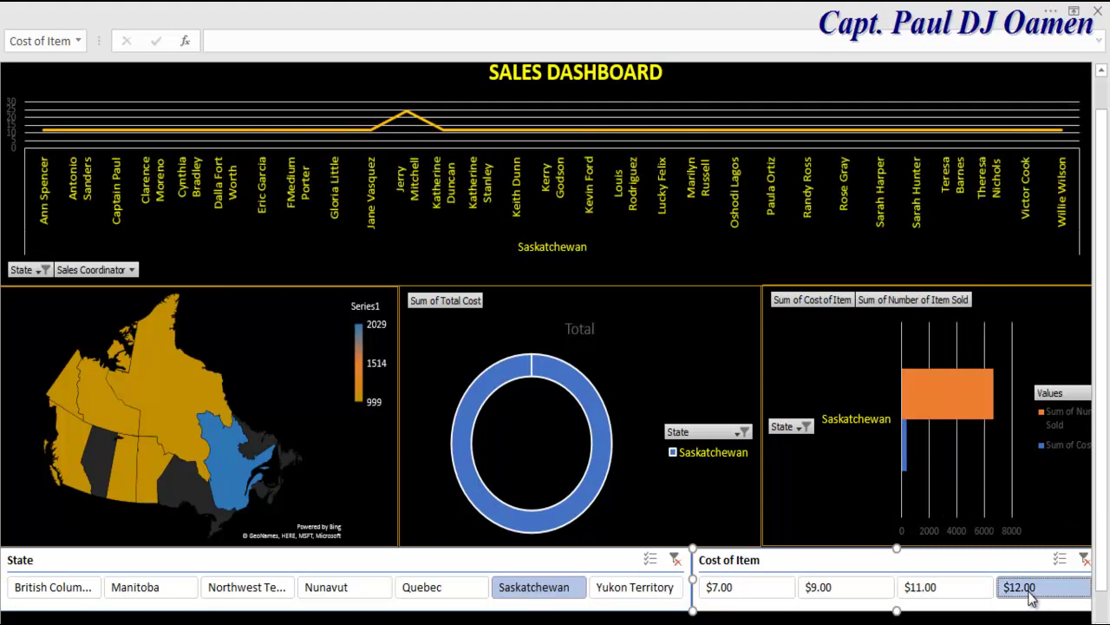
click(1084, 559)
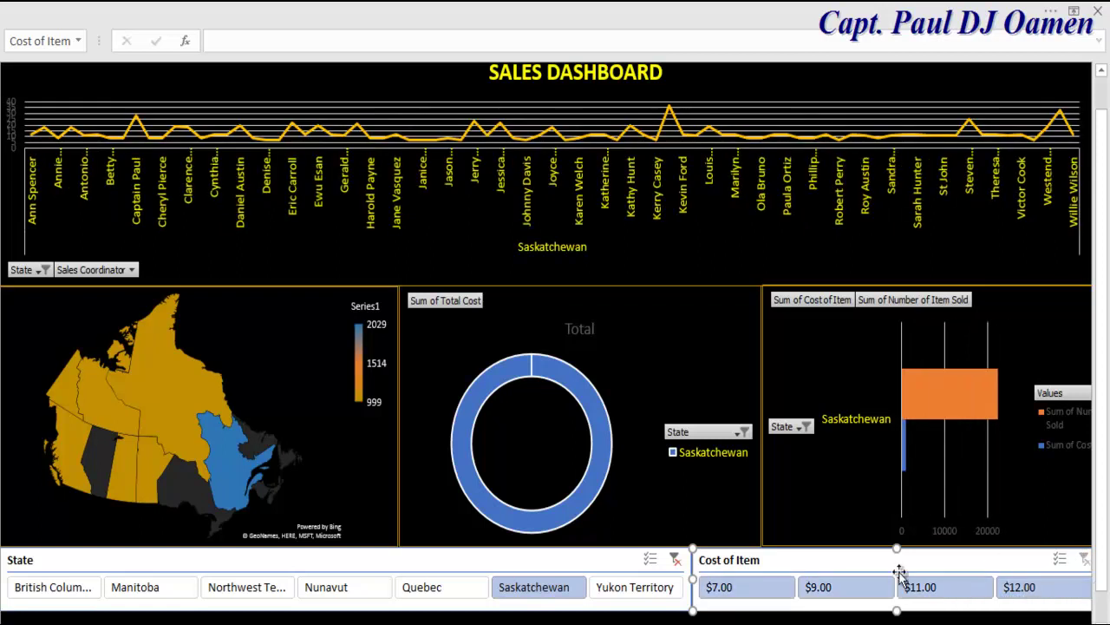
click(675, 560)
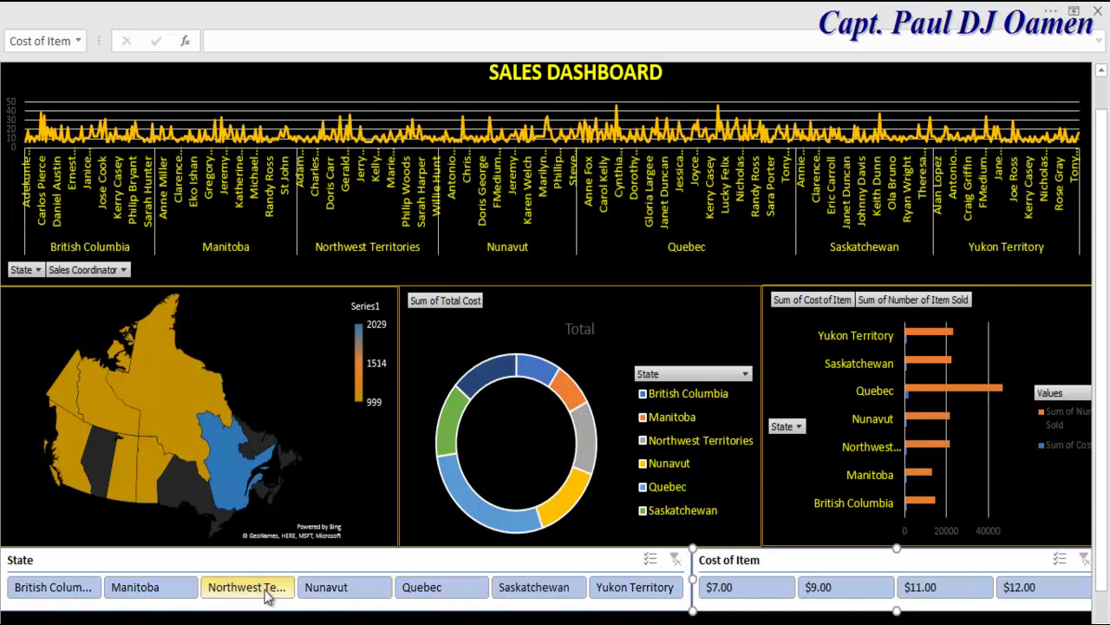